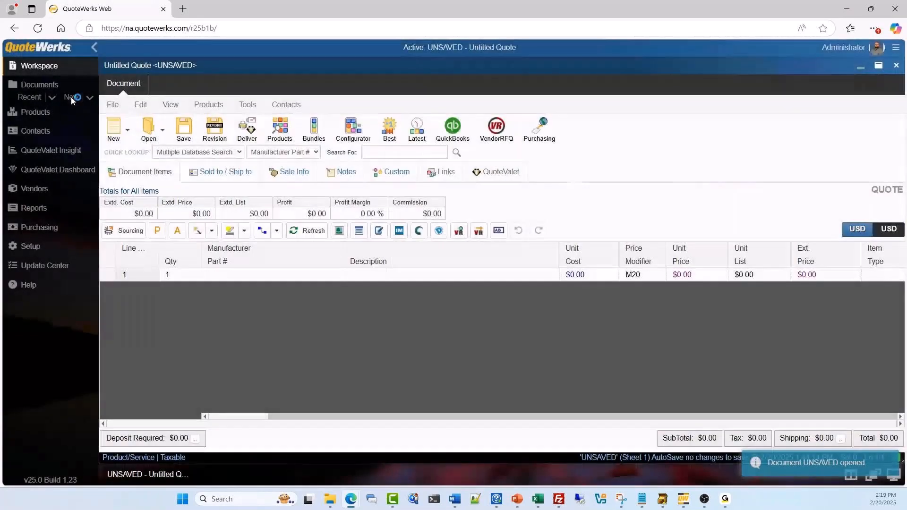
# Create a second blank quote, restore the quote windows from full size, and arrange them apart on the workspace
pyautogui.click(71, 97)
pyautogui.click(878, 66)
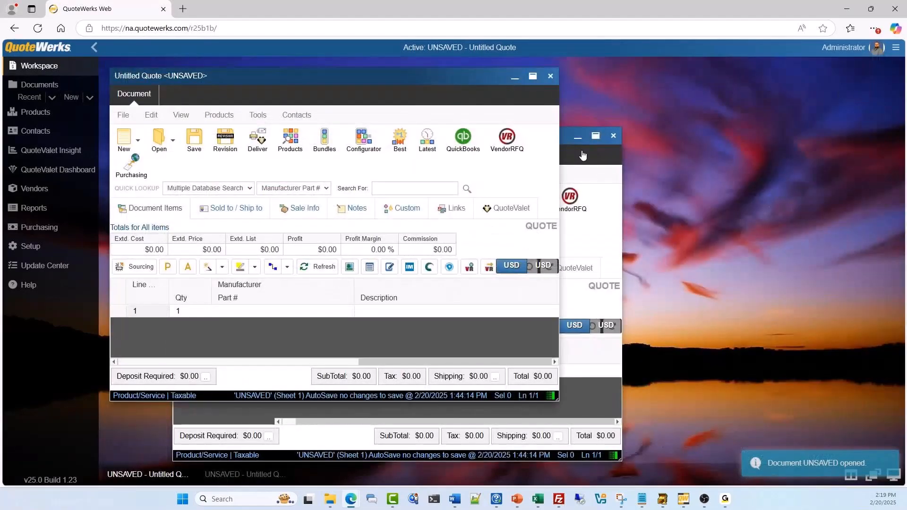
pyautogui.moveTo(170, 95); pyautogui.dragTo(476, 124)
pyautogui.moveTo(363, 135); pyautogui.dragTo(340, 137)
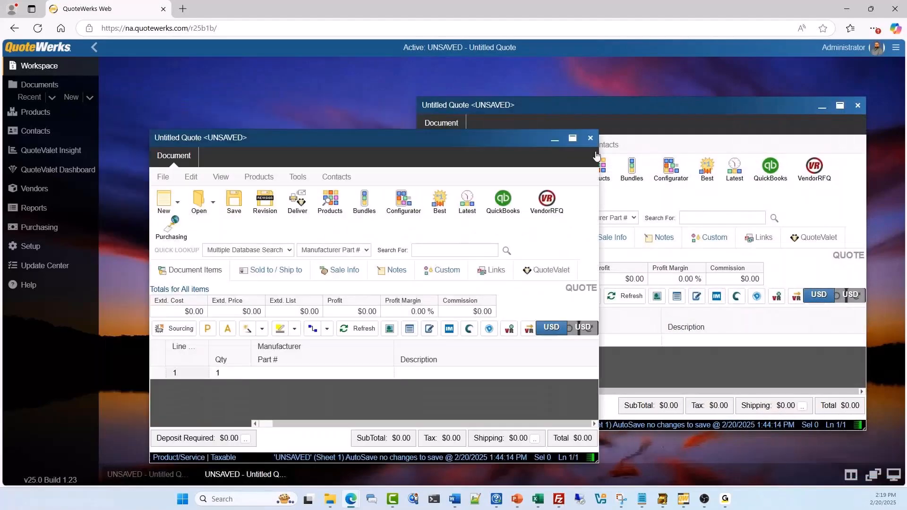
# Close the front untitled quote and maximize the remaining quote in the workspace
pyautogui.click(591, 138)
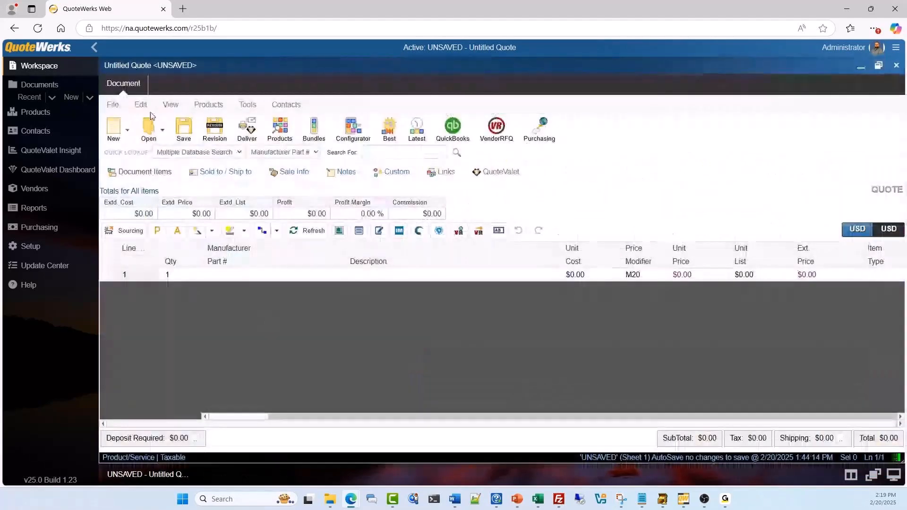
pyautogui.doubleClick(764, 126)
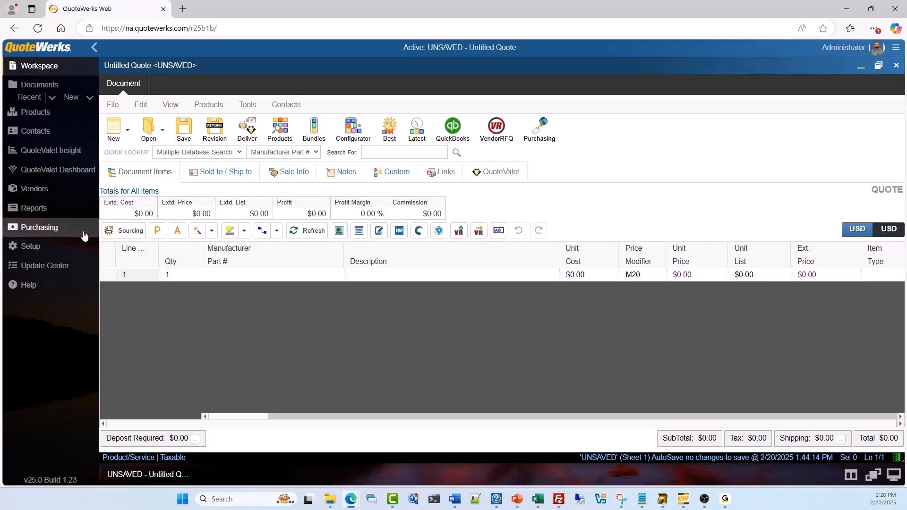
# Review the primary and secondary CRM integration settings and return to the quote workspace
pyautogui.click(48, 250)
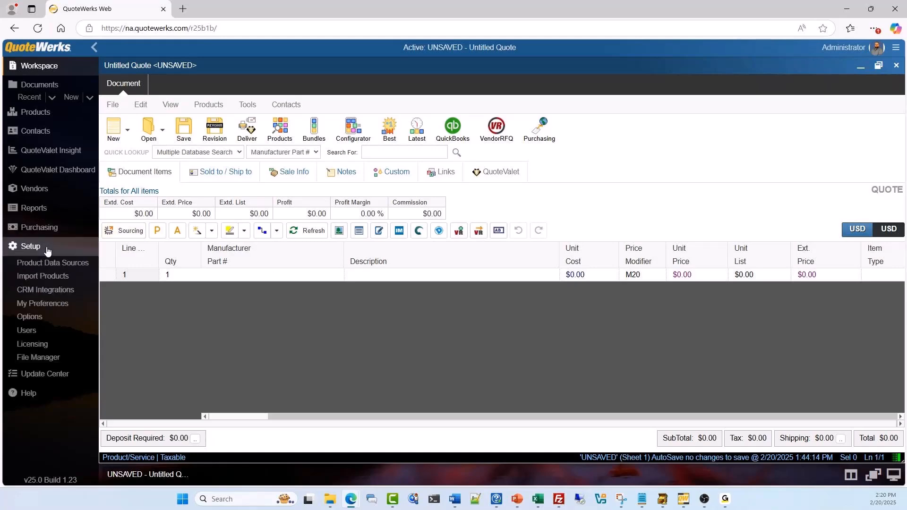
pyautogui.click(55, 289)
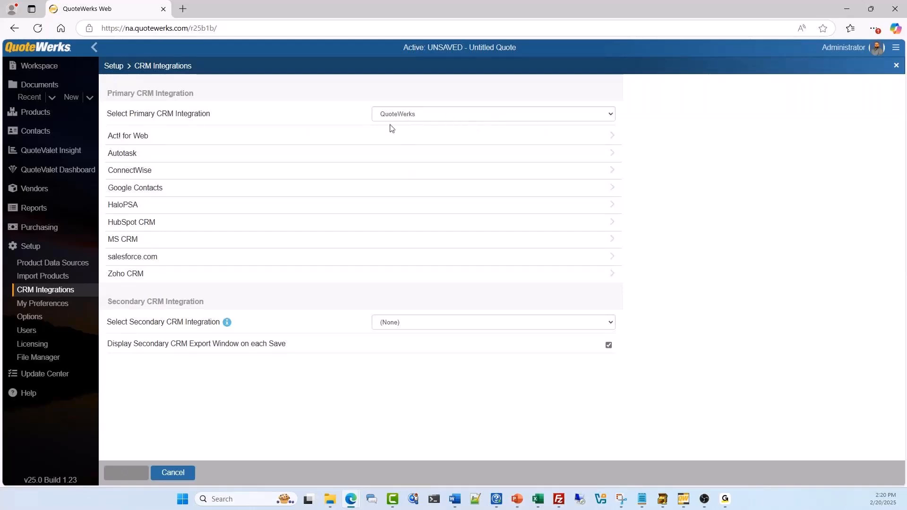
pyautogui.click(52, 66)
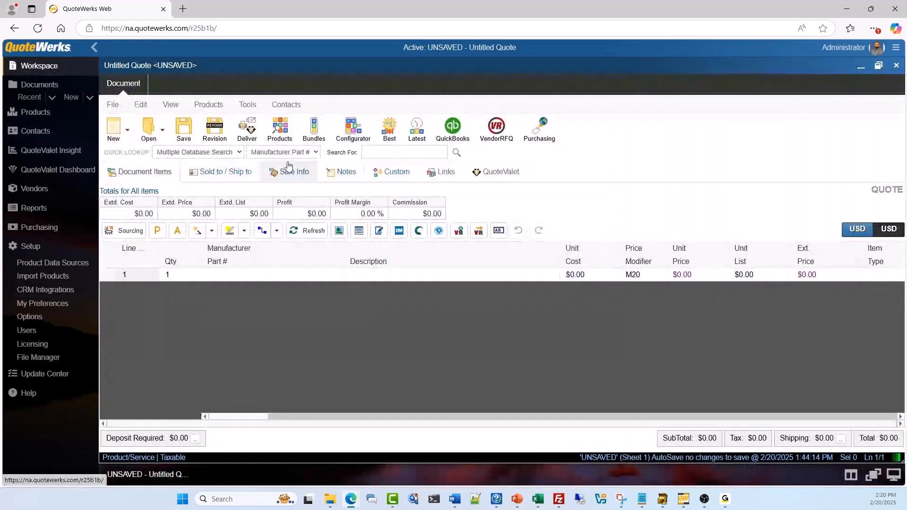
# Open the contact lookup for the quote and inspect the match options for the Company search field
pyautogui.click(283, 105)
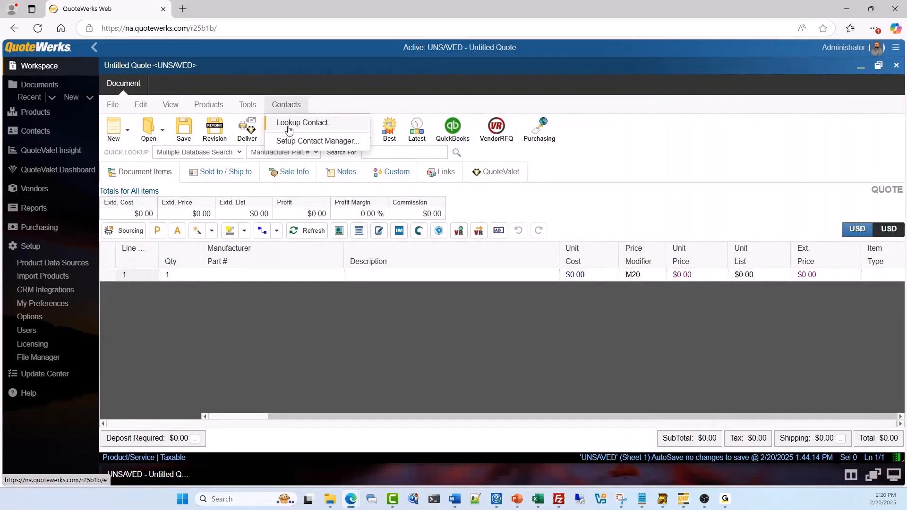
pyautogui.click(289, 128)
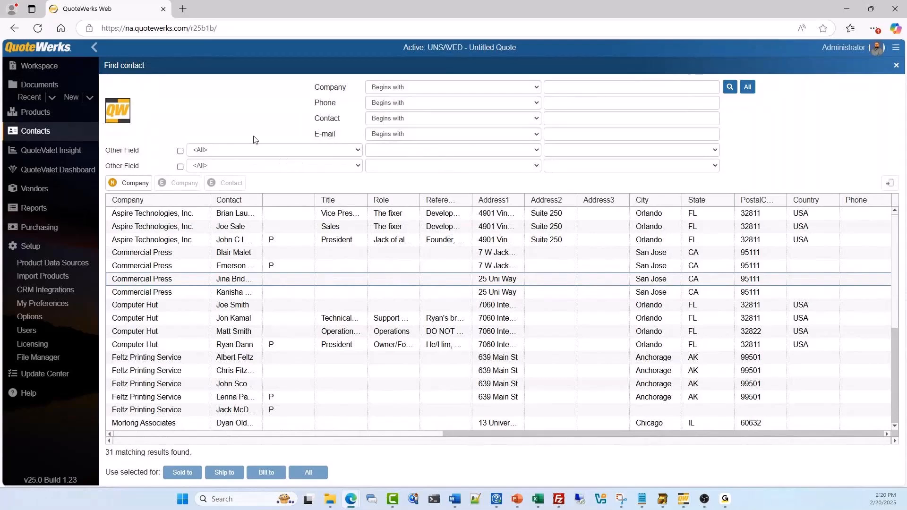
pyautogui.click(537, 88)
pyautogui.click(537, 87)
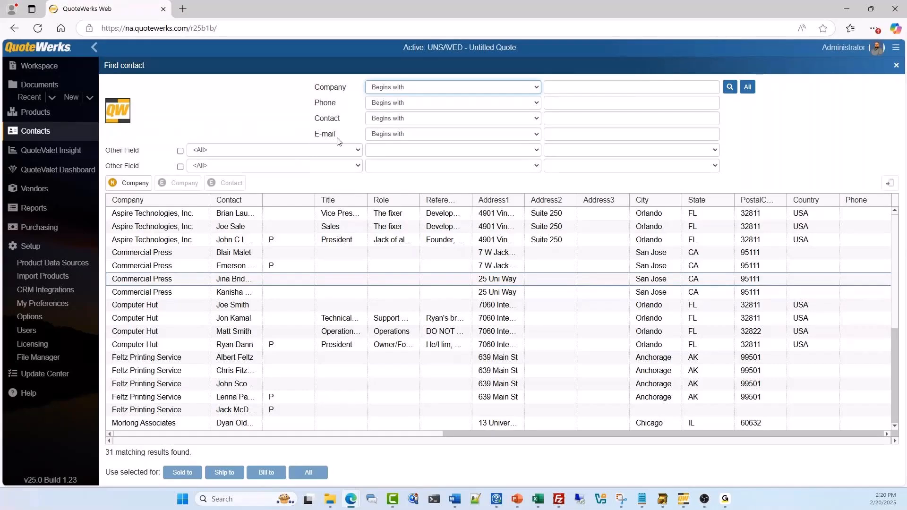
pyautogui.click(543, 87)
pyautogui.click(547, 100)
# Enable the first Other Field filter to browse its available search fields, and disable it again
pyautogui.click(180, 151)
pyautogui.click(200, 151)
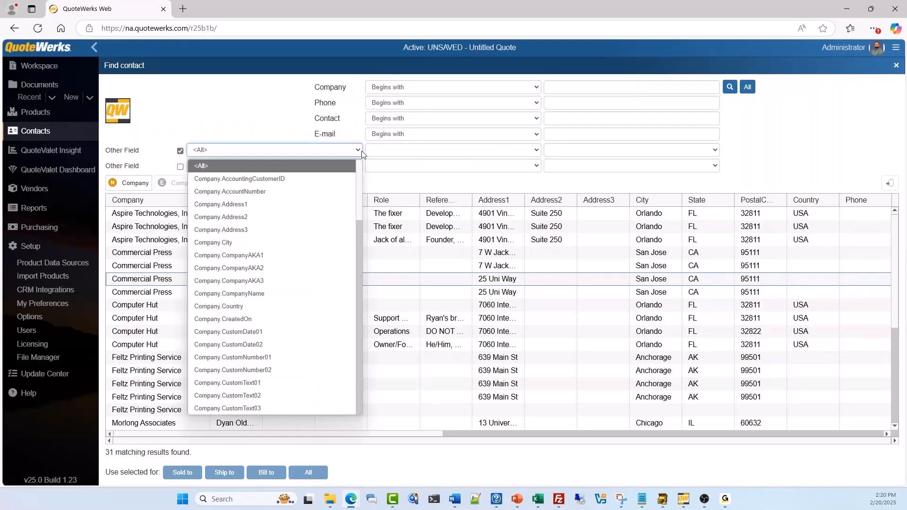
pyautogui.moveTo(358, 192)
pyautogui.mouseDown()
pyautogui.moveTo(354, 381)
pyautogui.moveTo(363, 364)
pyautogui.moveTo(360, 187)
pyautogui.mouseUp()
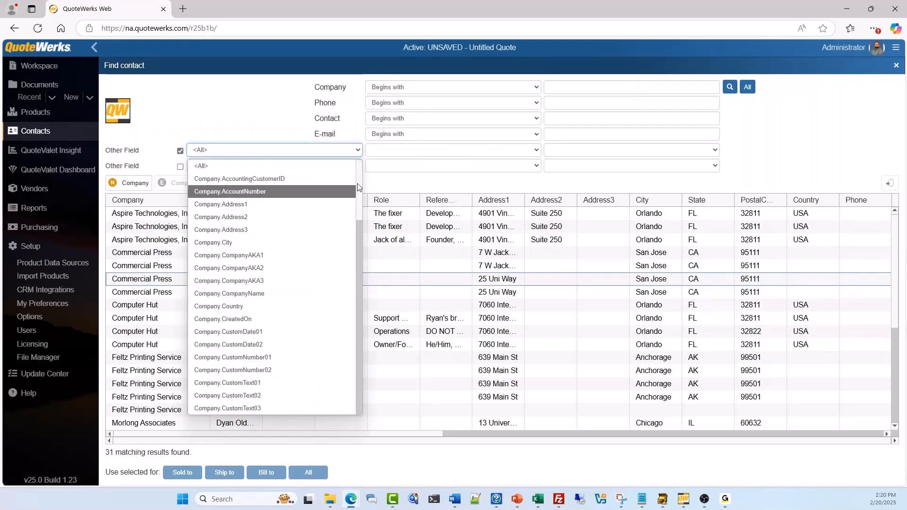
pyautogui.click(274, 138)
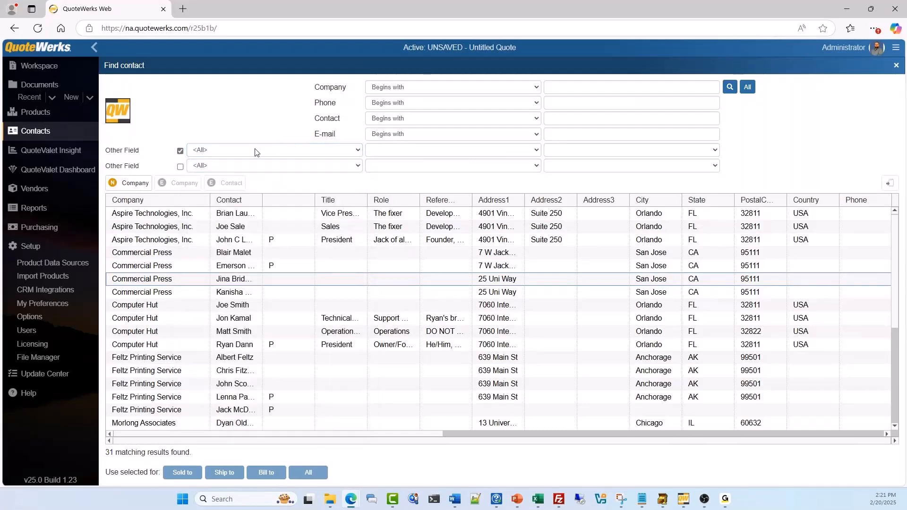
pyautogui.click(180, 151)
# Open the Computer Hut company record from its primary contact's row and review the company details
pyautogui.click(177, 275)
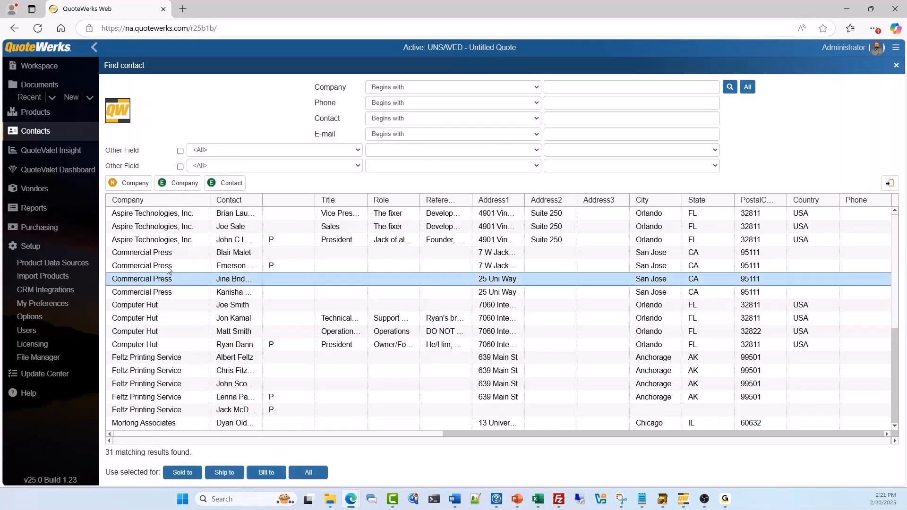
pyautogui.click(165, 267)
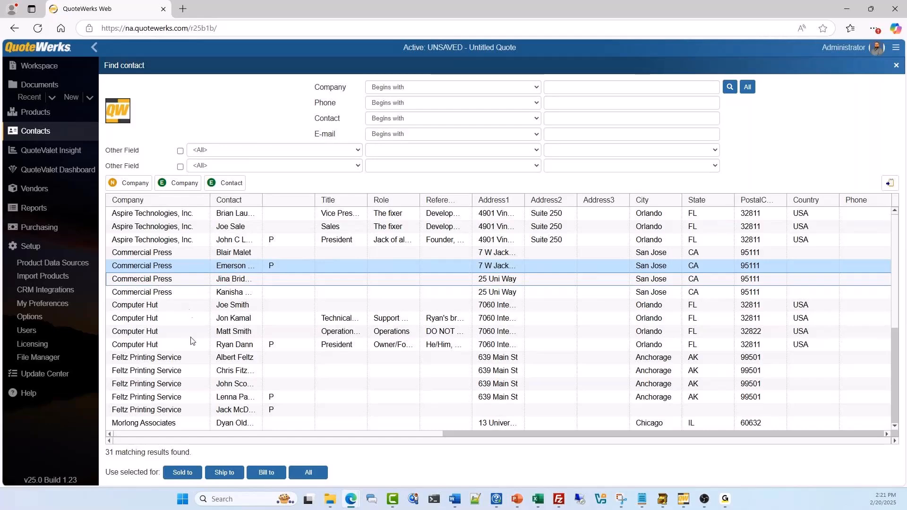
pyautogui.click(197, 347)
pyautogui.click(164, 188)
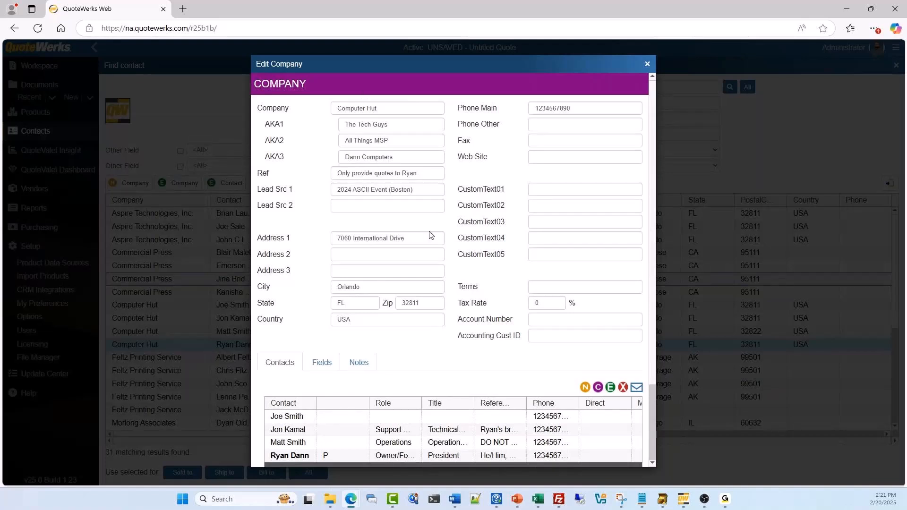
pyautogui.scroll(-3, 449, 307)
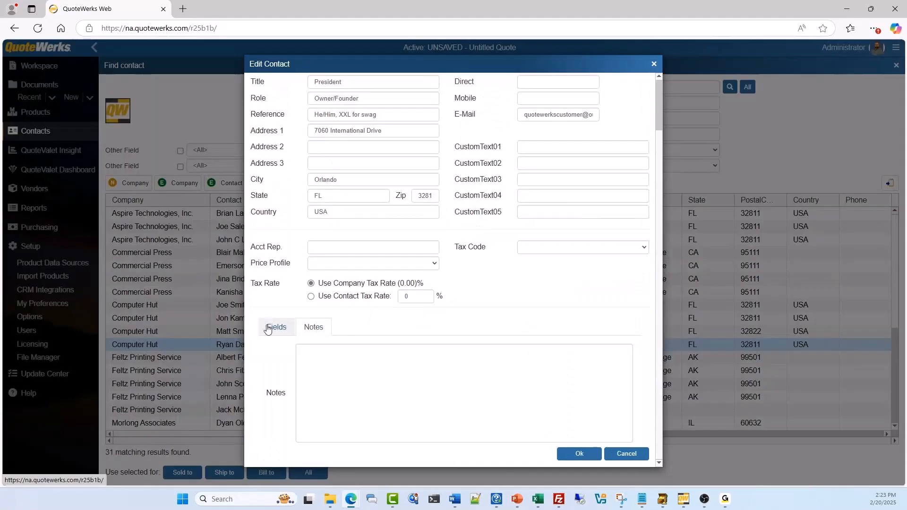
# Review the custom fields and general details in the Computer Hut primary contact's record, and close it
pyautogui.click(275, 324)
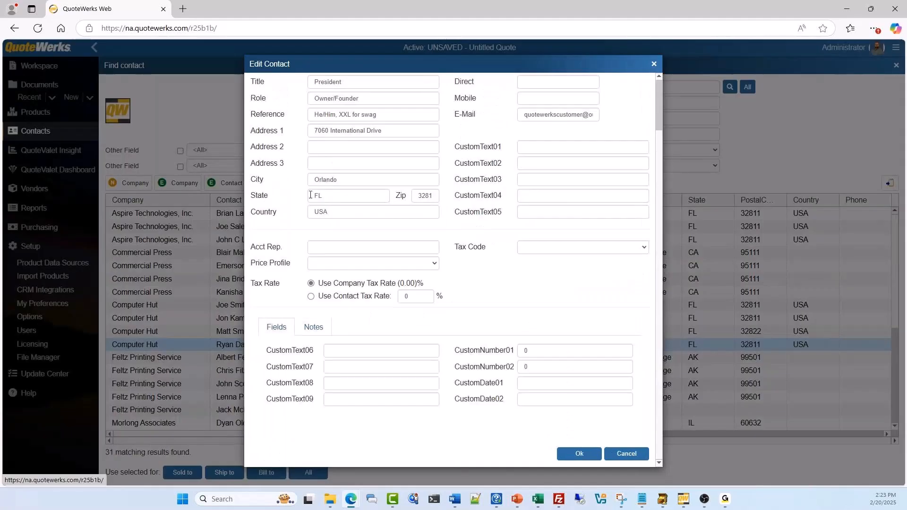
pyautogui.scroll(1, 515, 246)
pyautogui.scroll(1, 354, 107)
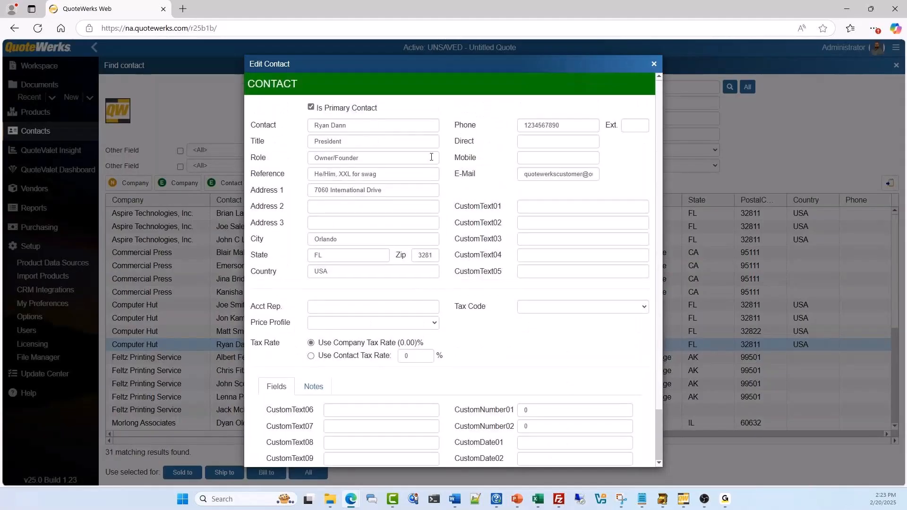
pyautogui.click(654, 65)
# View the contact record of Computer Hut's Operations Director and close it without editing
pyautogui.click(234, 333)
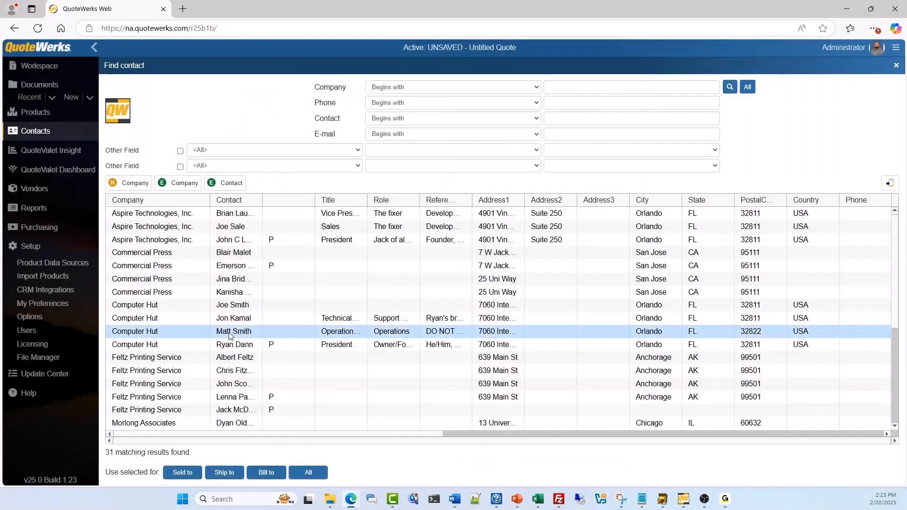
pyautogui.click(216, 184)
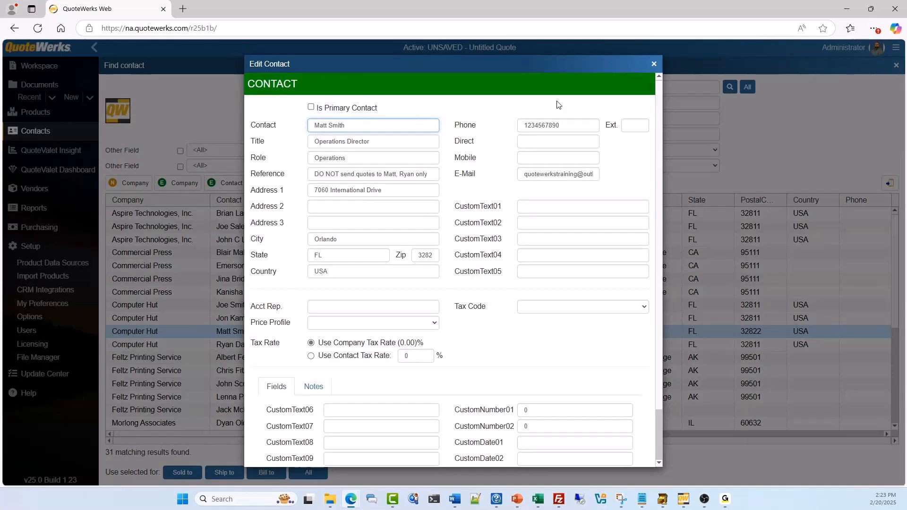
pyautogui.click(654, 65)
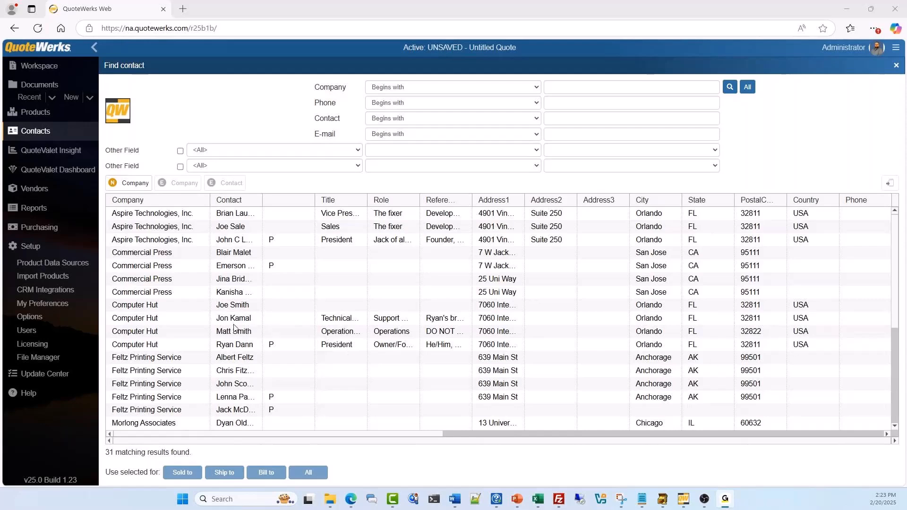
# Assign the primary contact of Commercial Press as the quote's Sold To contact
pyautogui.click(253, 270)
pyautogui.click(244, 280)
pyautogui.click(240, 271)
pyautogui.click(229, 281)
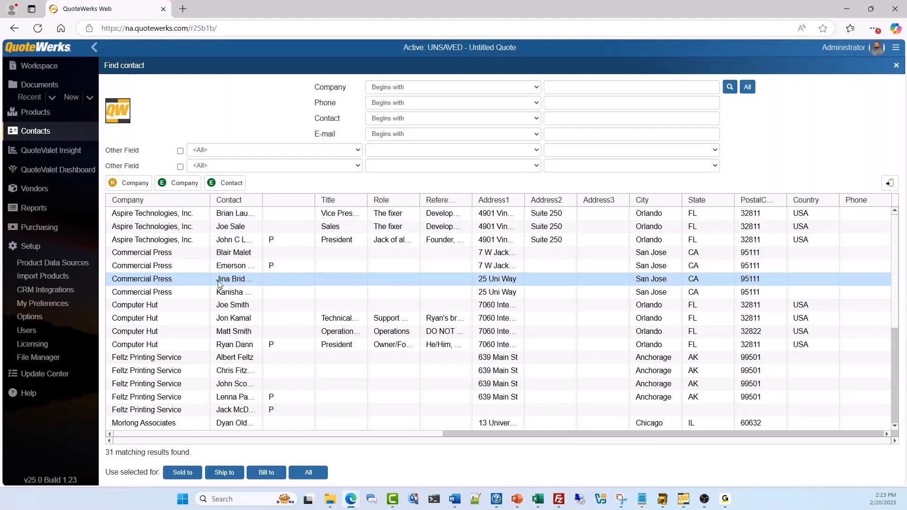
pyautogui.click(242, 269)
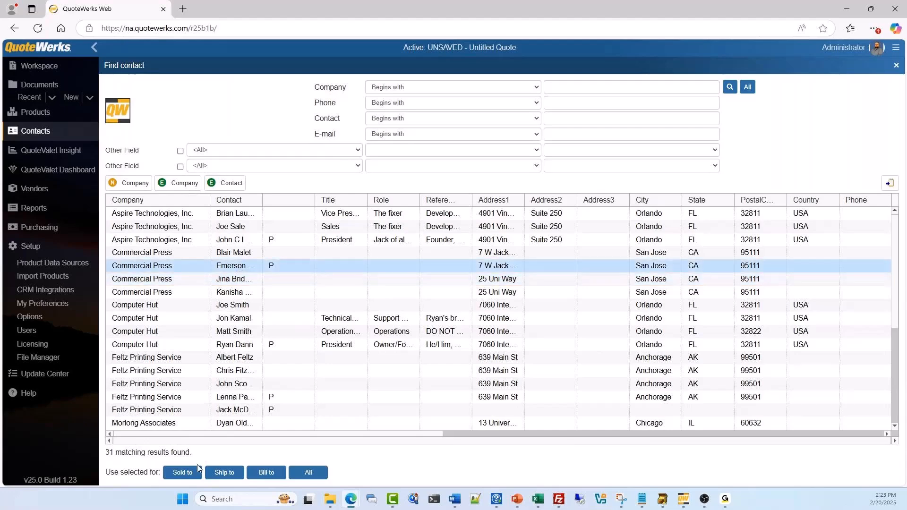
pyautogui.click(183, 473)
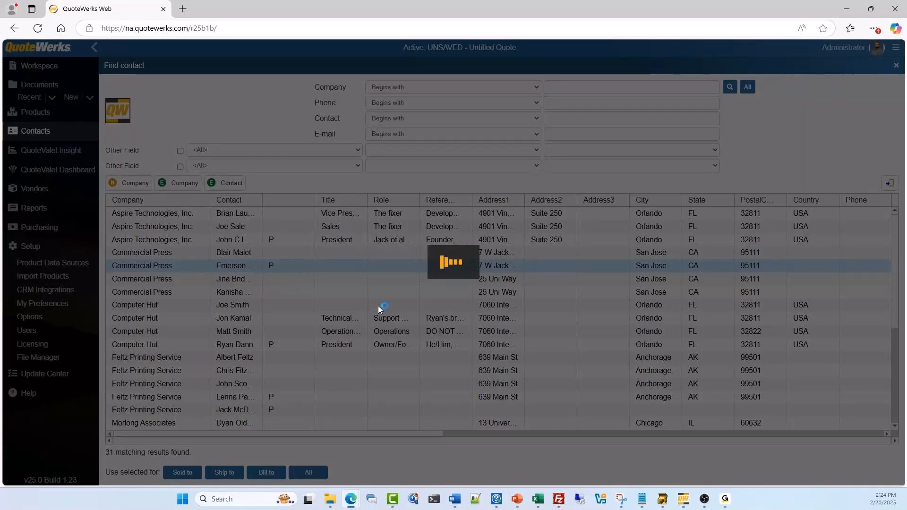
# Reload the web page and open the QuoteValet section of the setup options
pyautogui.click(37, 28)
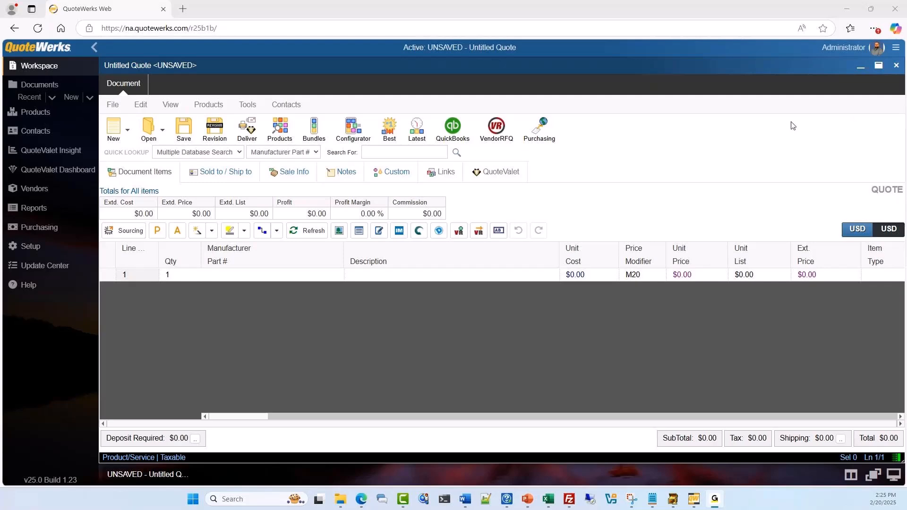
pyautogui.click(61, 255)
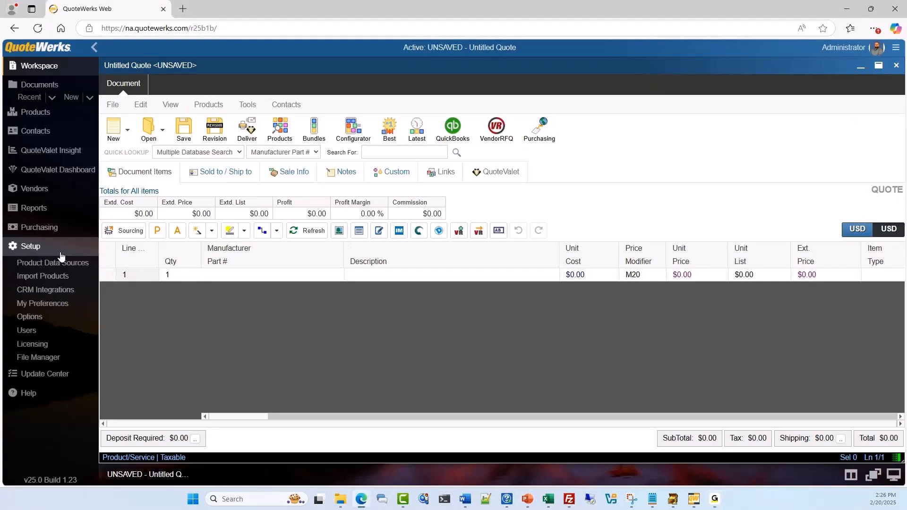
pyautogui.click(63, 316)
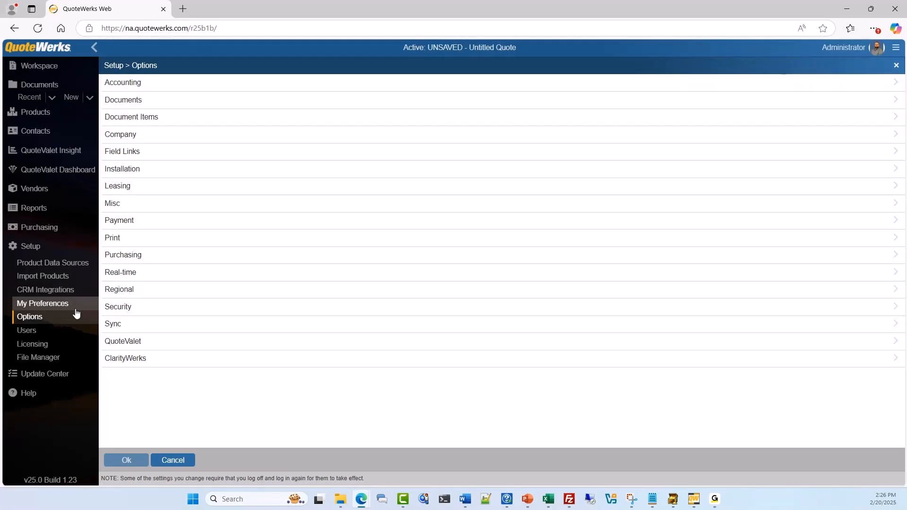
pyautogui.click(156, 346)
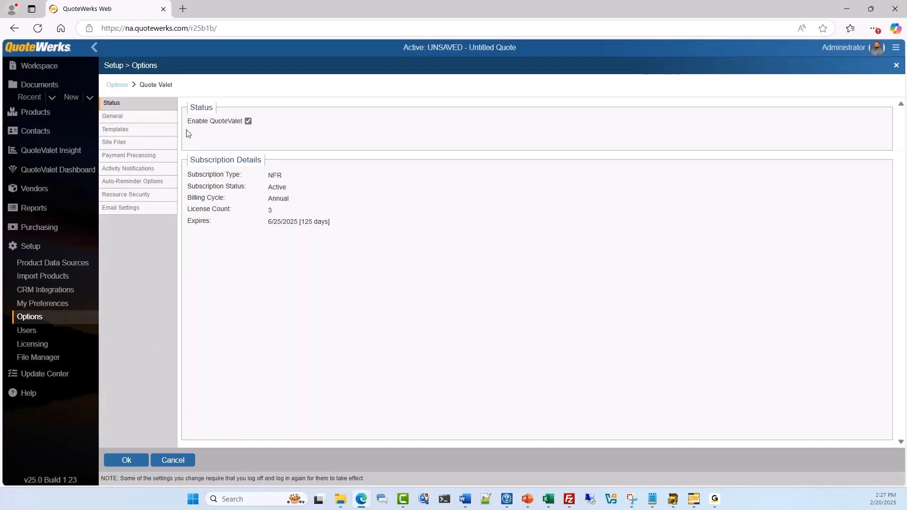
# Review the QuoteValet General, Templates, Payment Processing, Auto-Reminder and Email Settings options, including the DKIM relay section
pyautogui.click(131, 123)
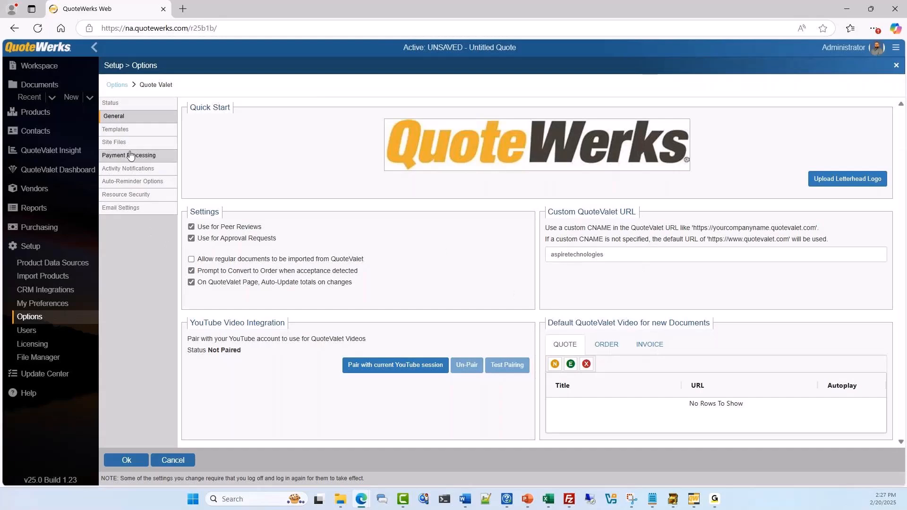
pyautogui.click(129, 134)
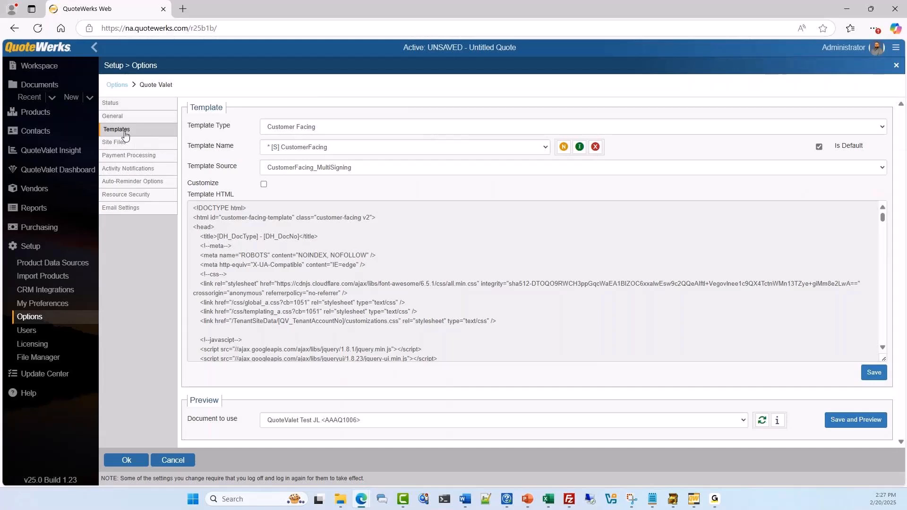
pyautogui.click(133, 160)
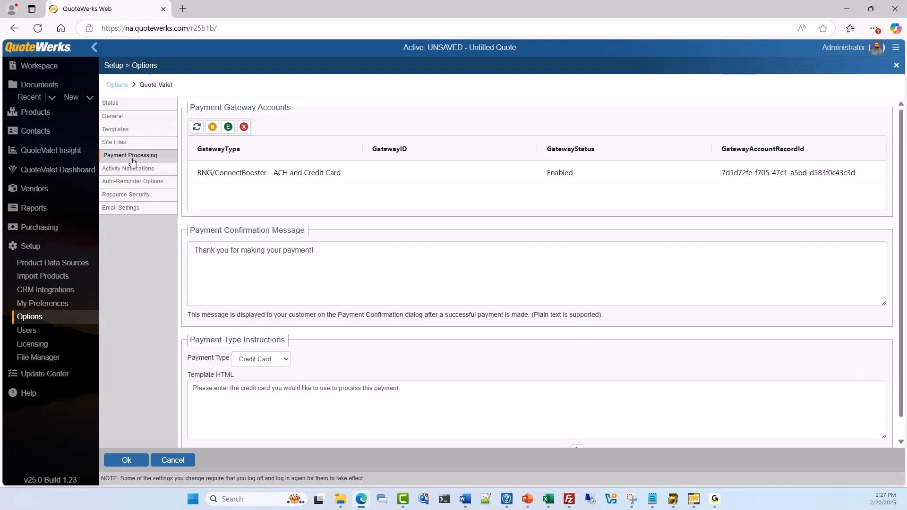
pyautogui.click(141, 184)
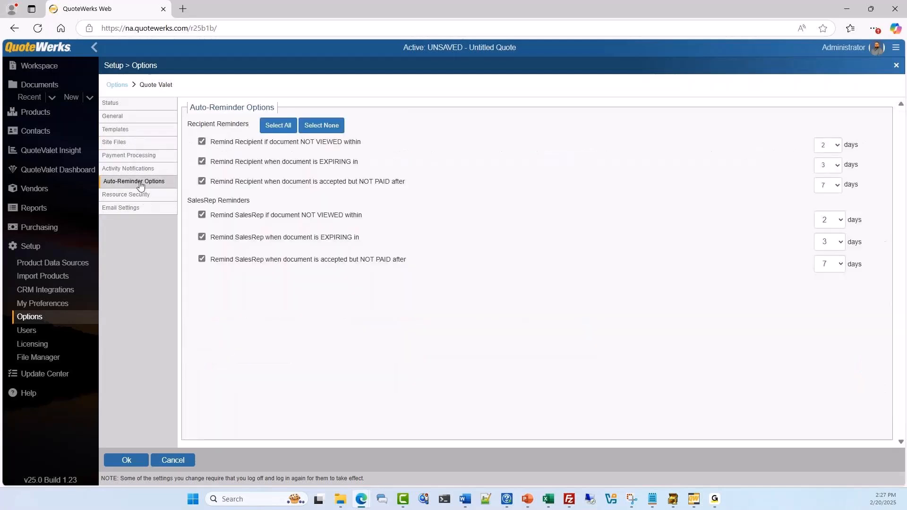
pyautogui.click(143, 214)
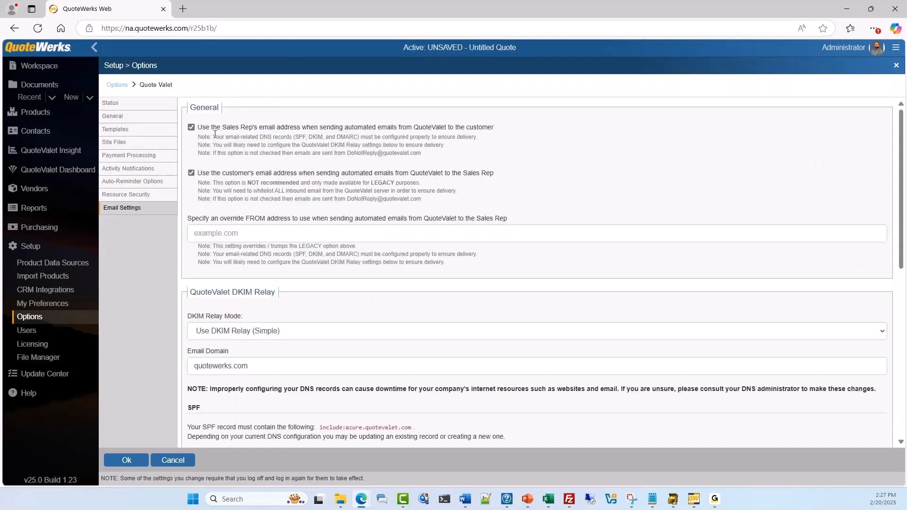
pyautogui.scroll(-3, 296, 300)
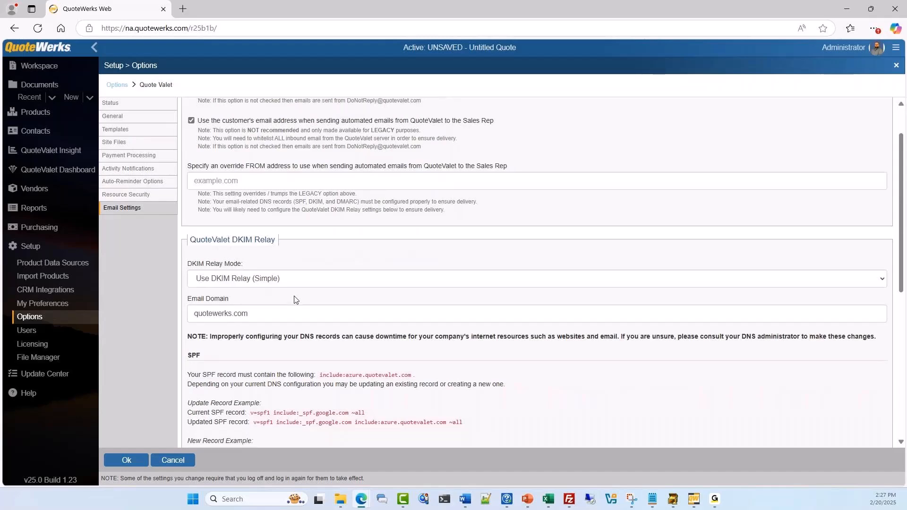
# Leave the QuoteValet options without saving and return to the untitled quote in the workspace
pyautogui.scroll(5, 296, 300)
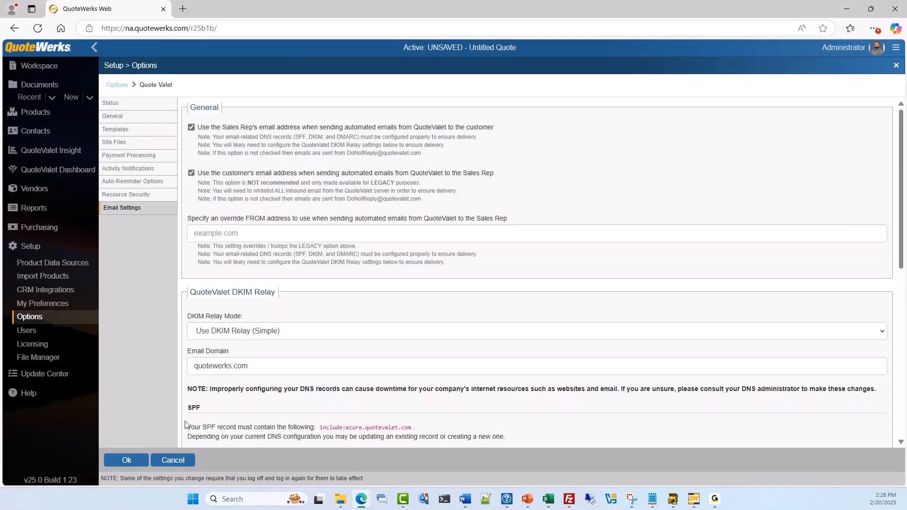
pyautogui.click(181, 461)
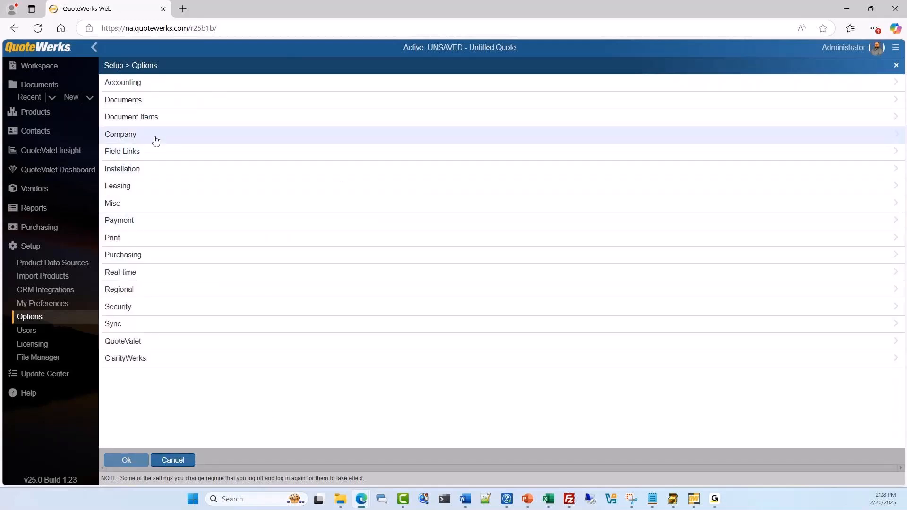
pyautogui.click(66, 72)
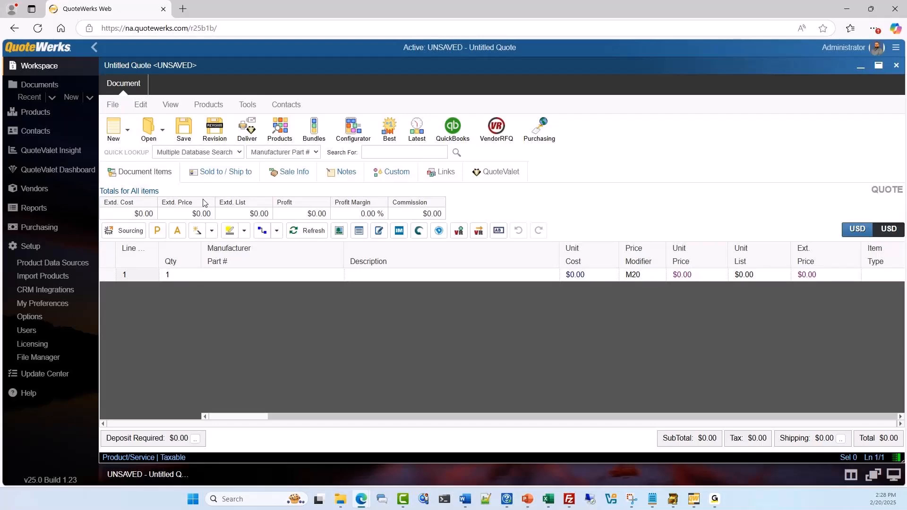
# Open the Entertainment System configuration for editing from the Configurator and view its settings and flowchart
pyautogui.click(355, 126)
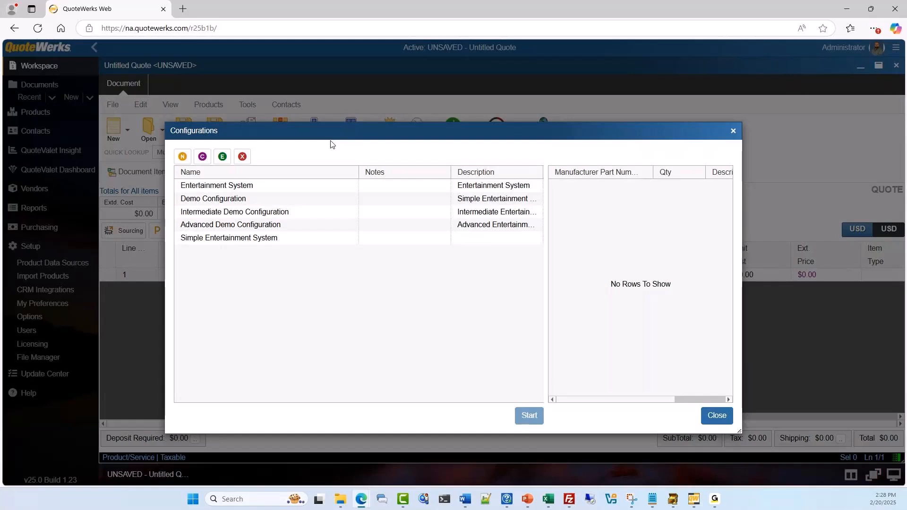
pyautogui.click(310, 186)
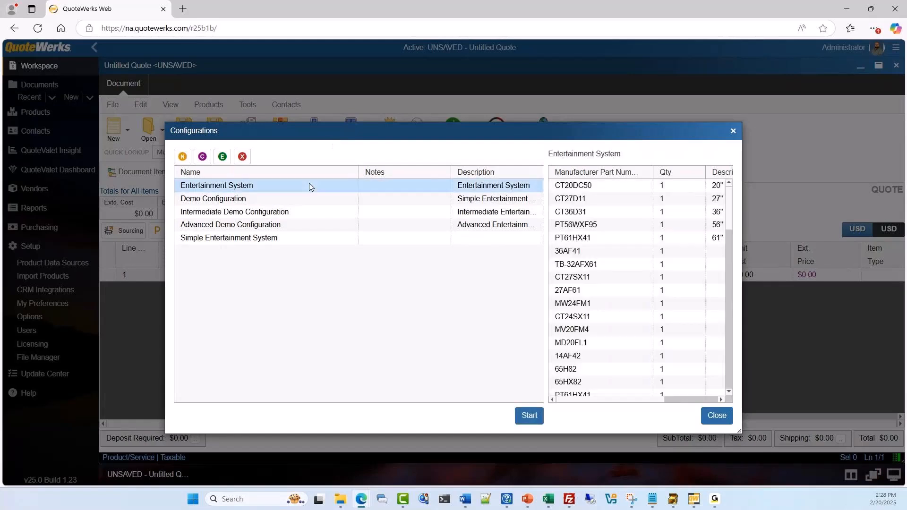
pyautogui.click(222, 157)
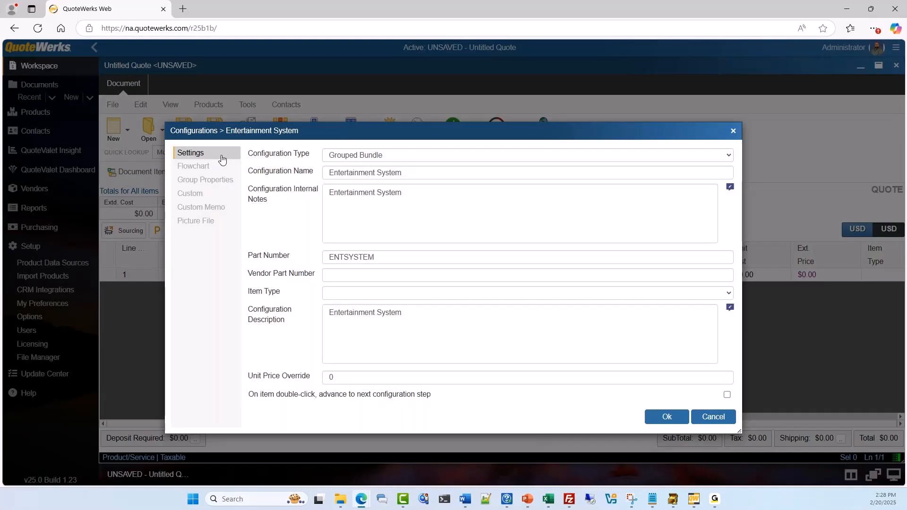
pyautogui.click(222, 168)
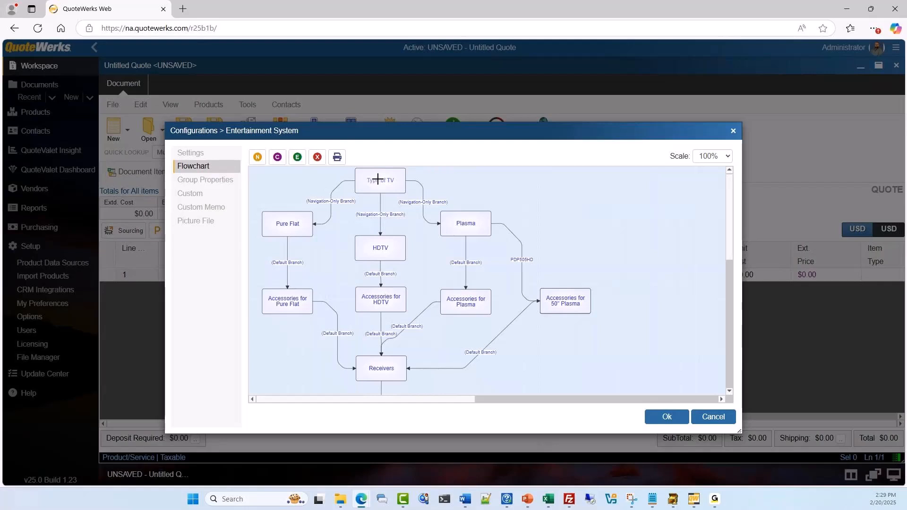
# Review the settings and items of the Type of TV container, and close it without changes
pyautogui.doubleClick(376, 181)
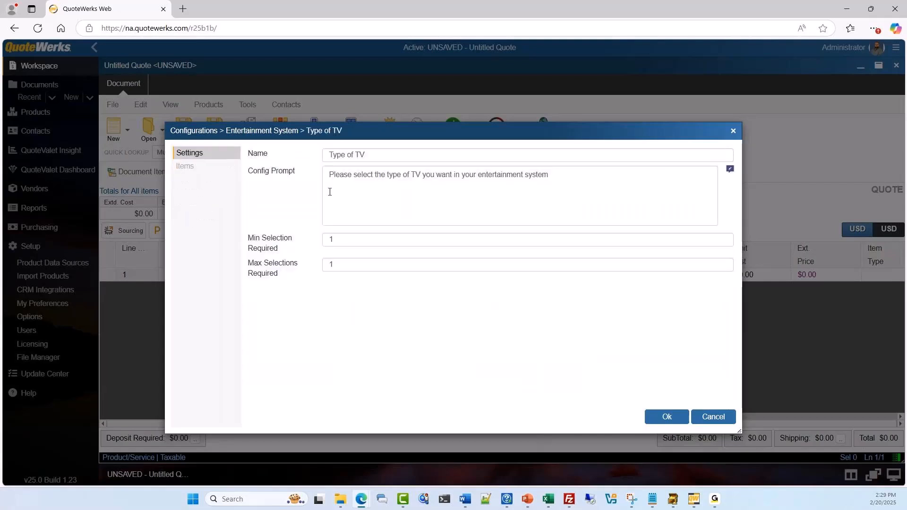
pyautogui.click(192, 167)
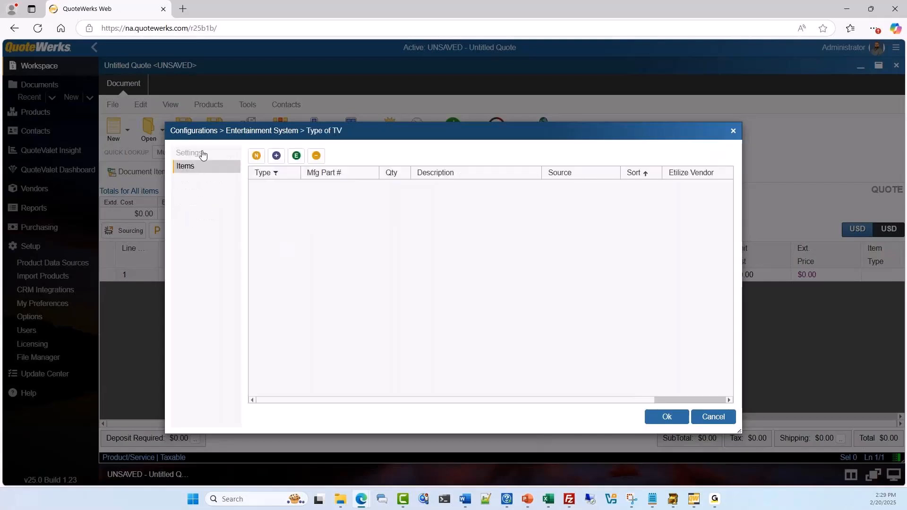
pyautogui.click(204, 155)
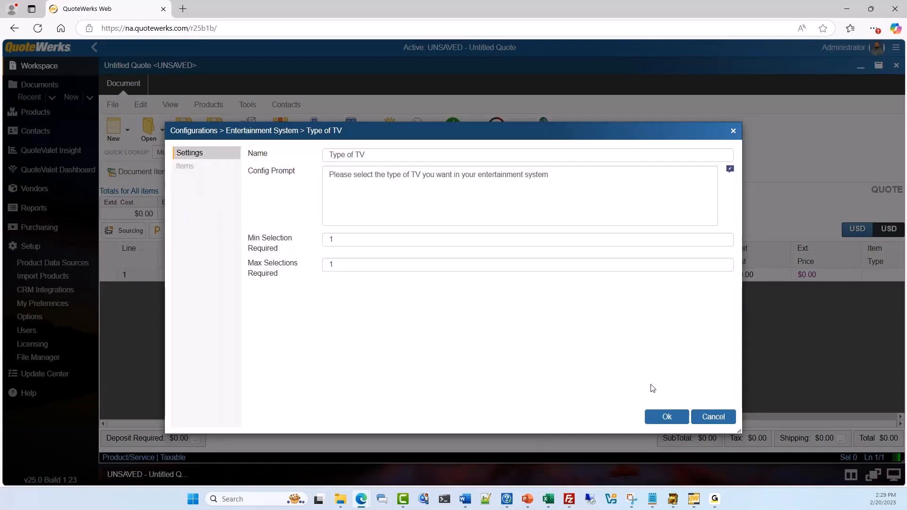
pyautogui.click(710, 417)
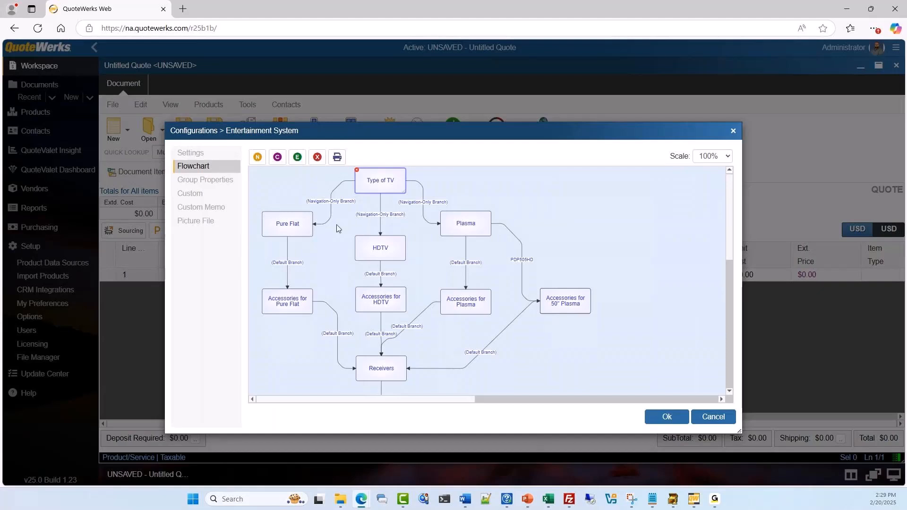
# Move the Plasma container slightly down and to the left in the flowchart, and recheck the configuration's settings
pyautogui.moveTo(441, 221); pyautogui.dragTo(432, 236)
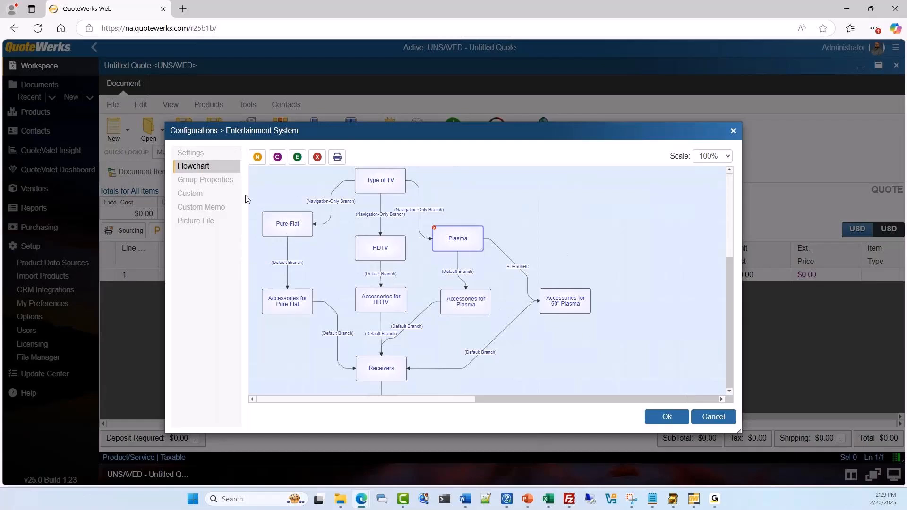
pyautogui.click(218, 159)
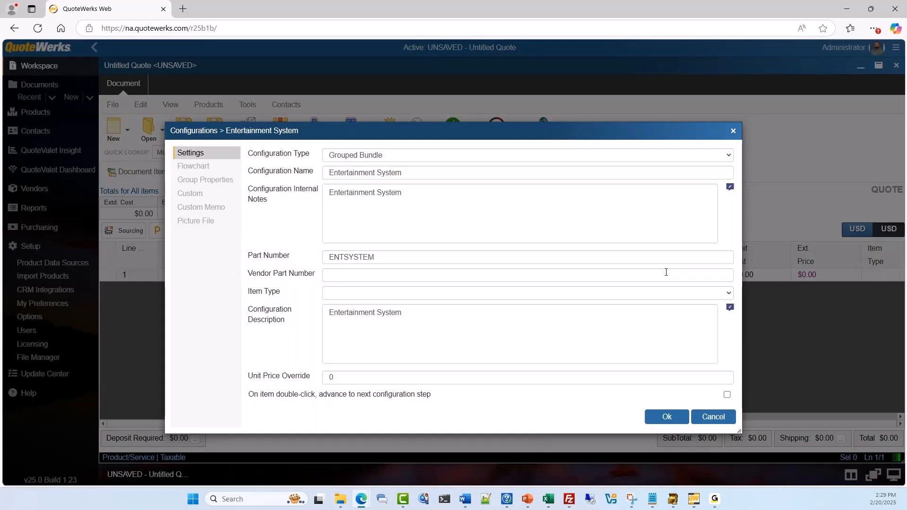
pyautogui.click(192, 166)
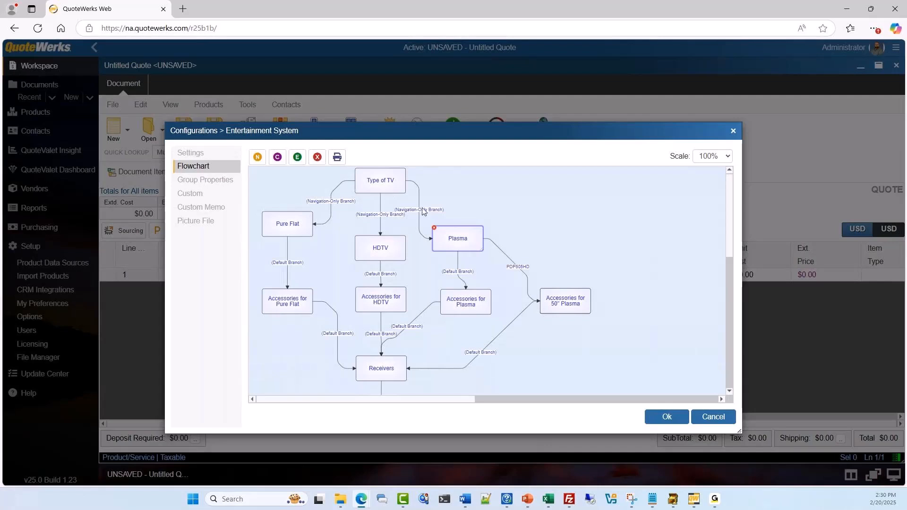
# Trace the flowchart path starting from the Receivers container
pyautogui.rightClick(386, 367)
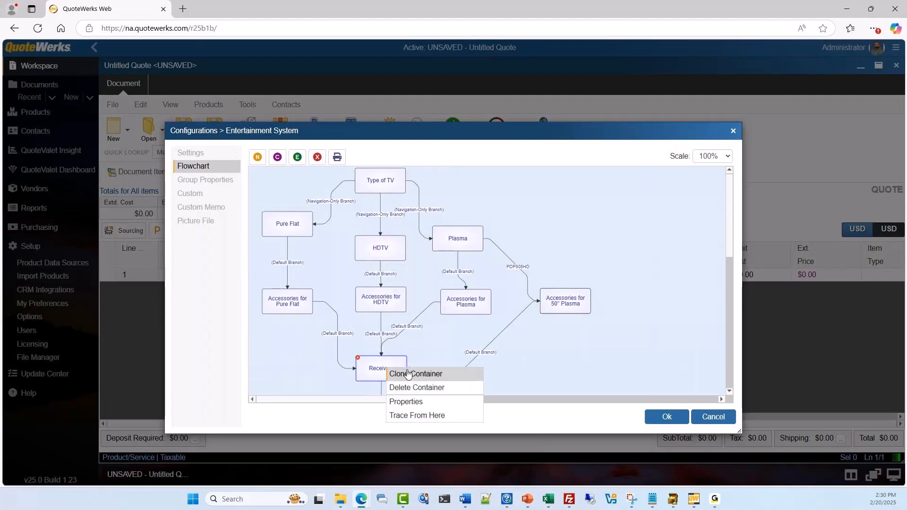
pyautogui.click(418, 415)
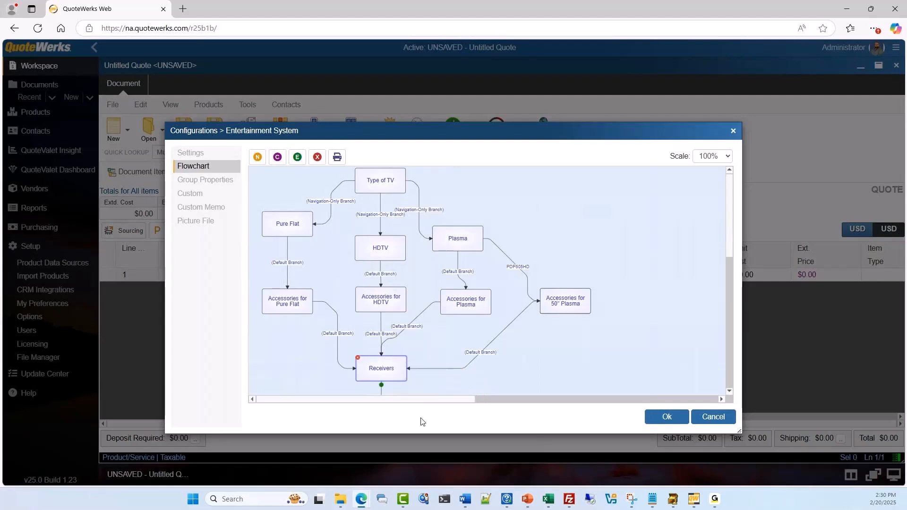
pyautogui.scroll(-3, 435, 377)
pyautogui.scroll(3, 435, 377)
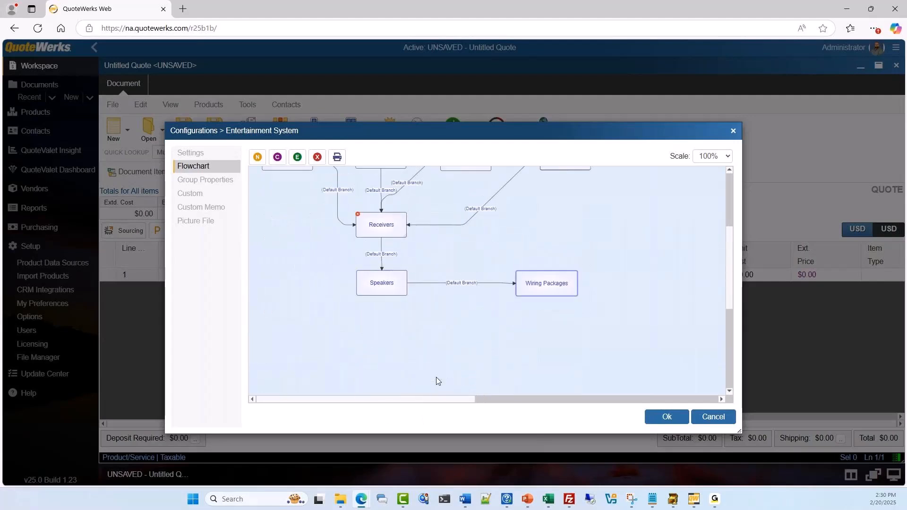
pyautogui.rightClick(384, 262)
pyautogui.click(406, 308)
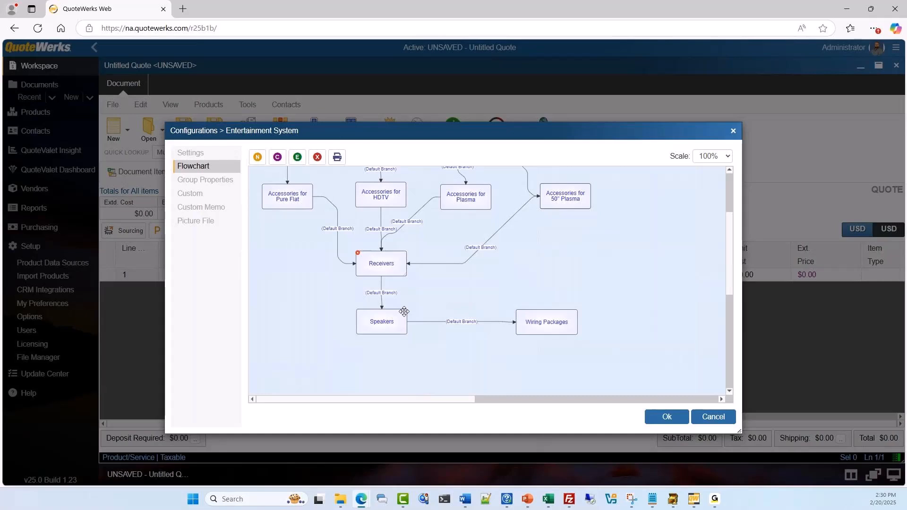
# Trace the flowchart path starting from the Type of TV container
pyautogui.scroll(5, 405, 311)
pyautogui.rightClick(382, 182)
pyautogui.click(402, 227)
pyautogui.scroll(1, 409, 255)
pyautogui.scroll(1, 410, 255)
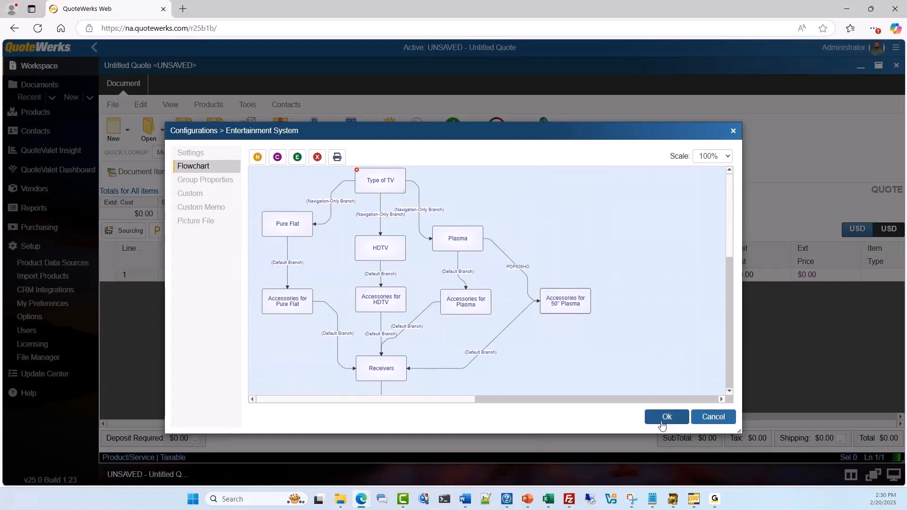
# View the configuration type choices for Entertainment System, cancel the edit and close the configurations list
pyautogui.click(207, 155)
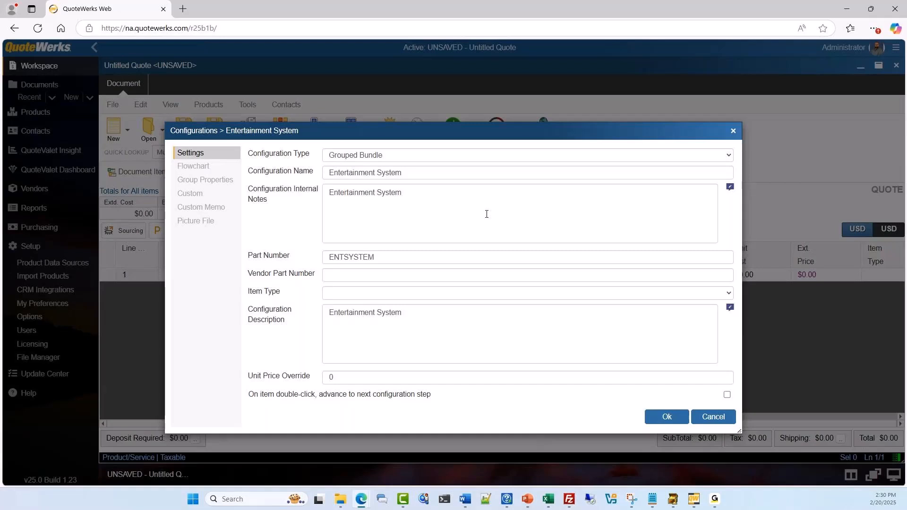
pyautogui.click(730, 156)
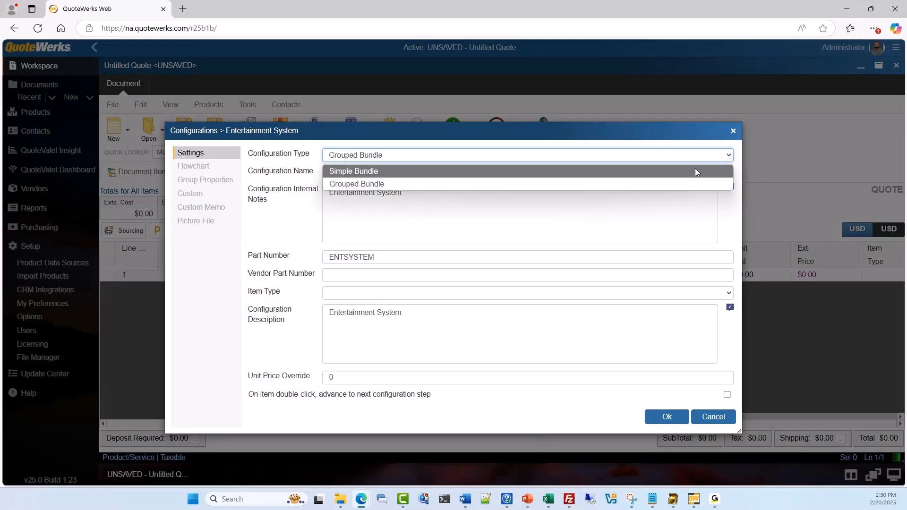
pyautogui.click(719, 420)
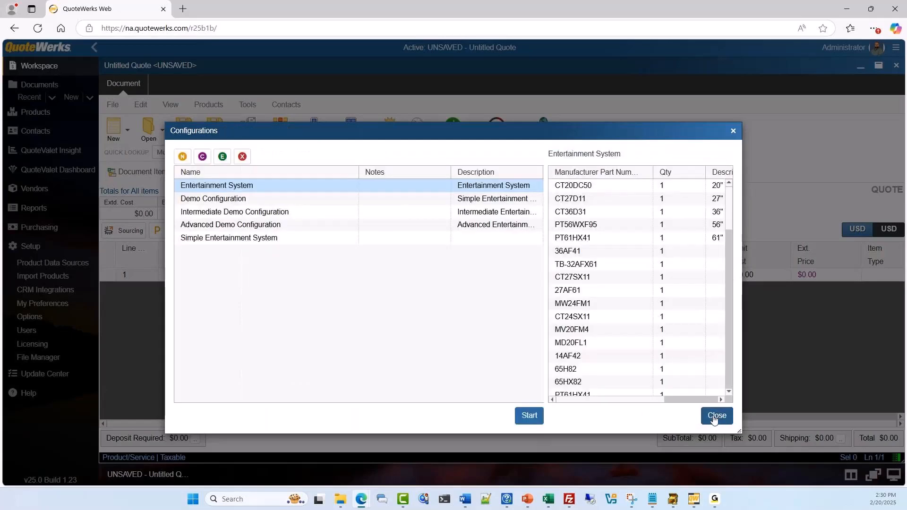
pyautogui.click(714, 418)
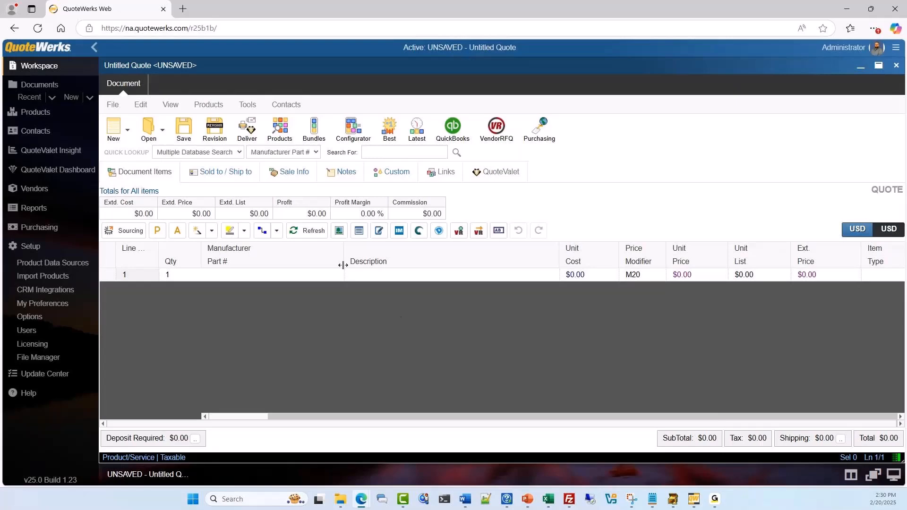
# Open the Desktop Bundle for editing and review its bundle type choices and its items
pyautogui.click(321, 133)
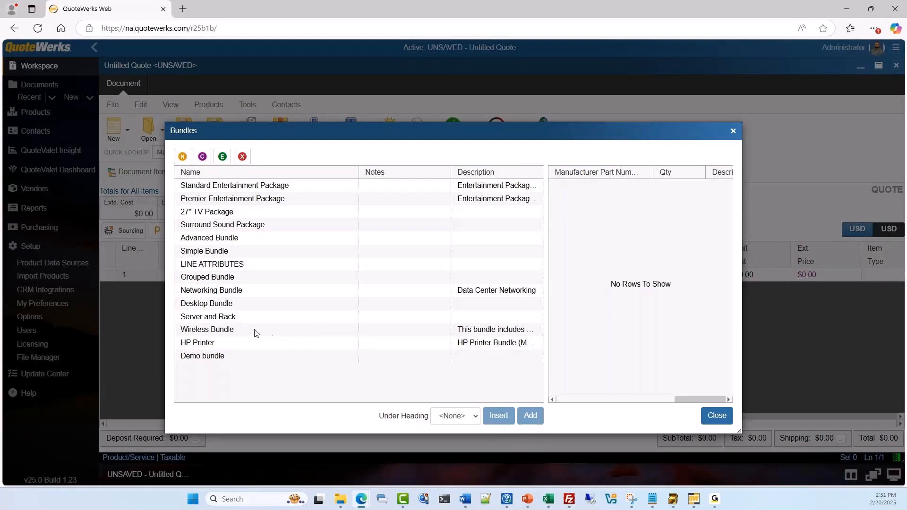
pyautogui.click(242, 308)
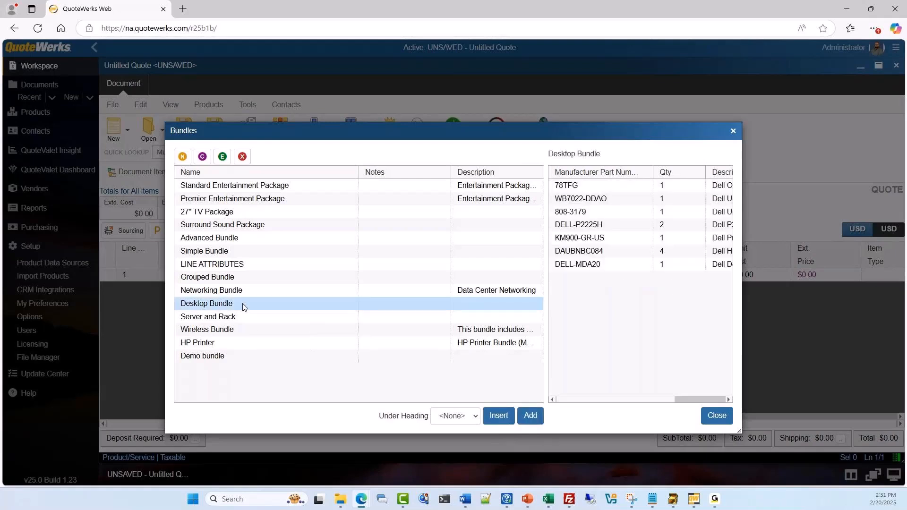
pyautogui.click(223, 157)
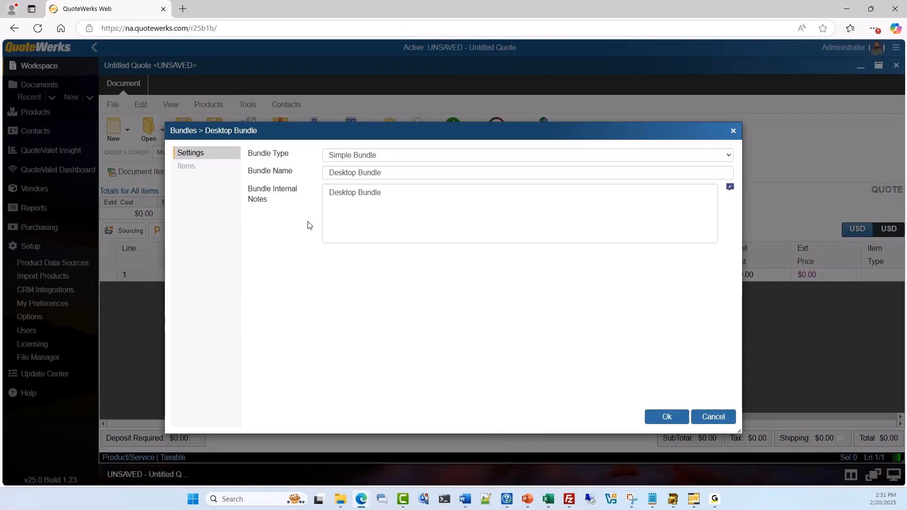
pyautogui.click(466, 157)
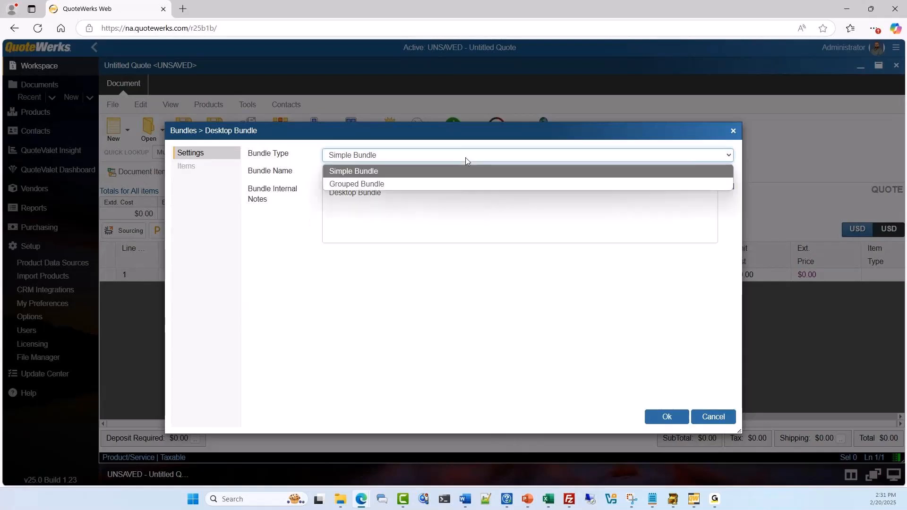
pyautogui.click(464, 157)
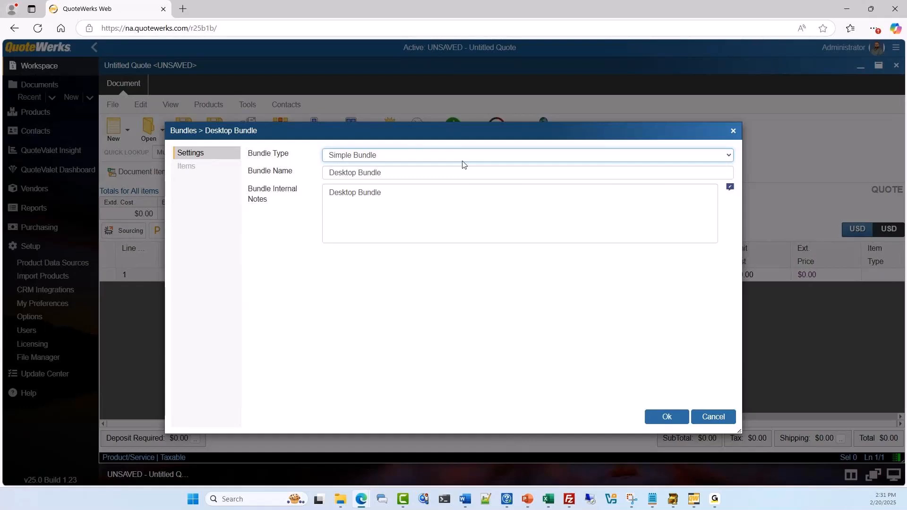
pyautogui.click(188, 166)
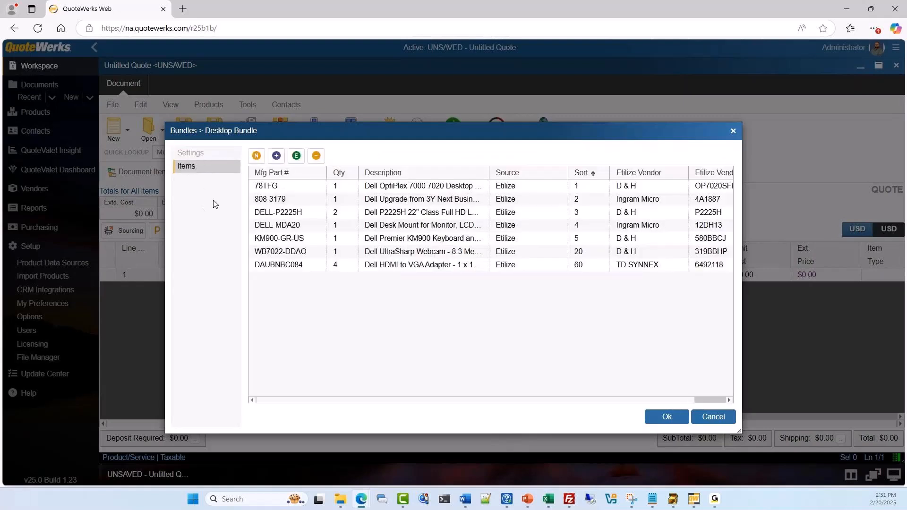
# Look over the Etilize search and the product databases available for adding bundle items, and close the product lookup
pyautogui.click(277, 155)
pyautogui.click(573, 327)
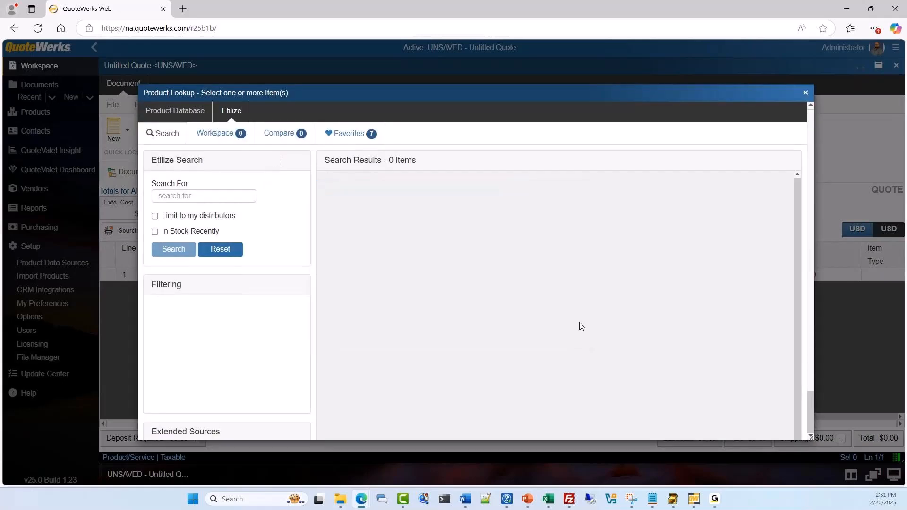
pyautogui.click(170, 108)
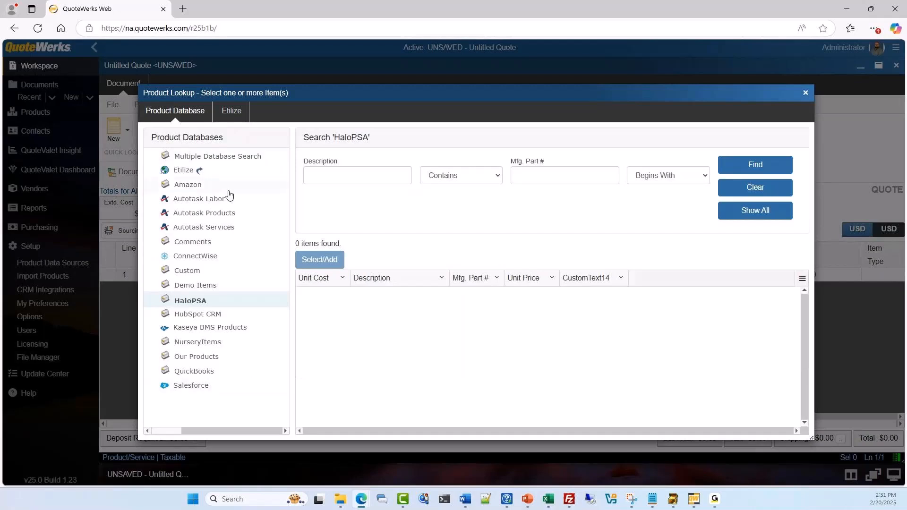
pyautogui.click(806, 94)
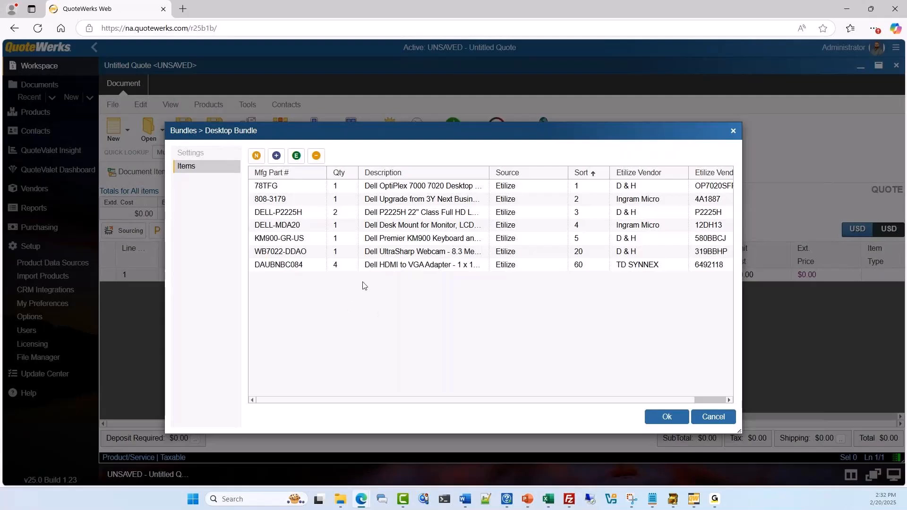
# Confirm the Desktop Bundle's settings and insert the bundle into the quote with a quantity of 1
pyautogui.click(667, 416)
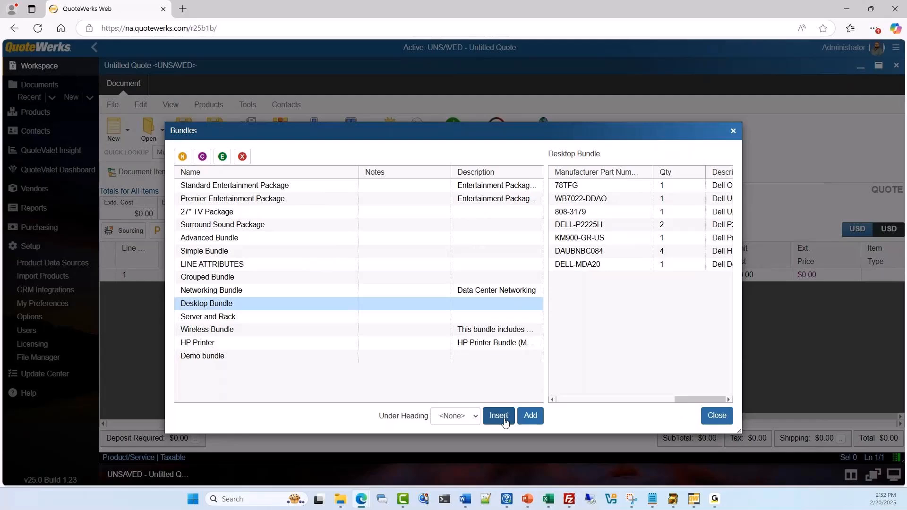
pyautogui.click(499, 417)
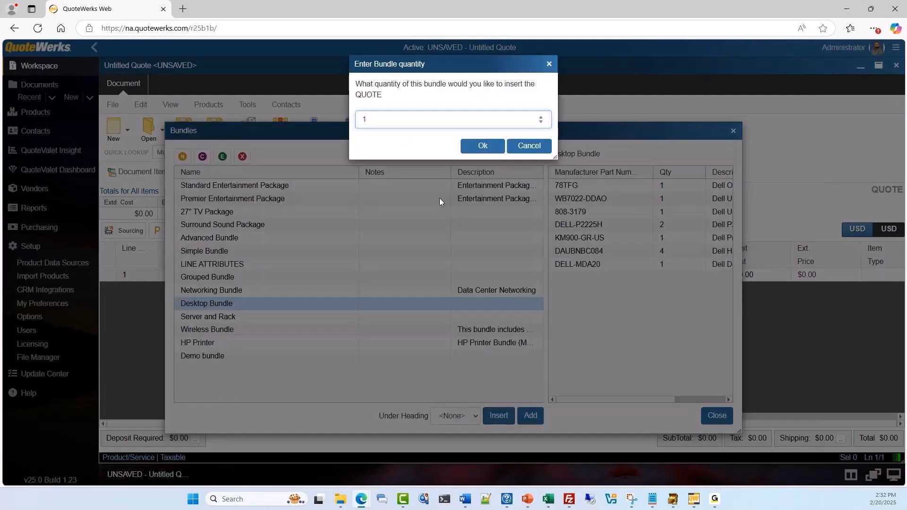
pyautogui.click(482, 146)
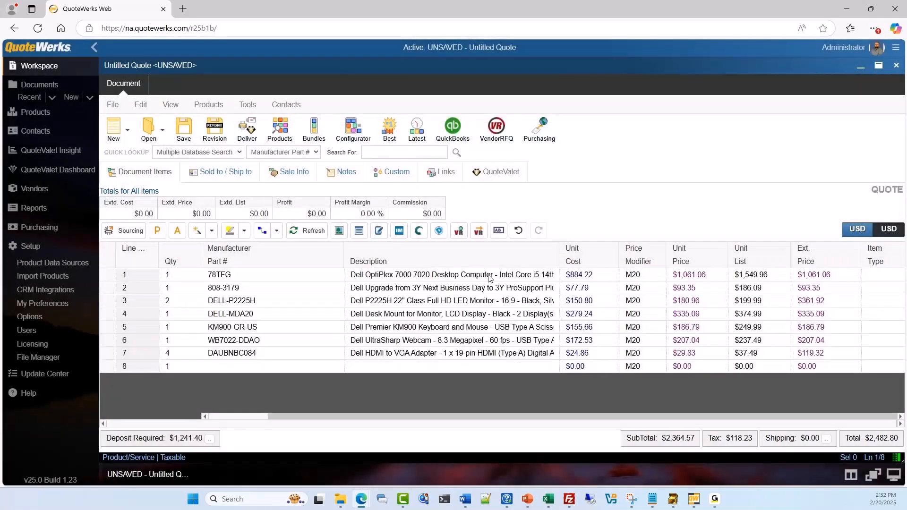
# Delete the empty last line and the Dell UltraSharp Webcam line from the quote
pyautogui.rightClick(106, 365)
pyautogui.click(110, 365)
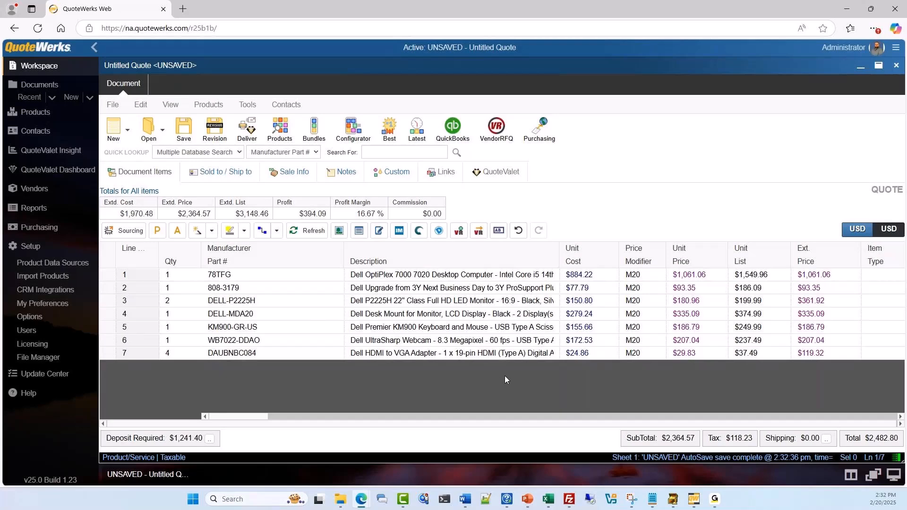
pyautogui.rightClick(105, 340)
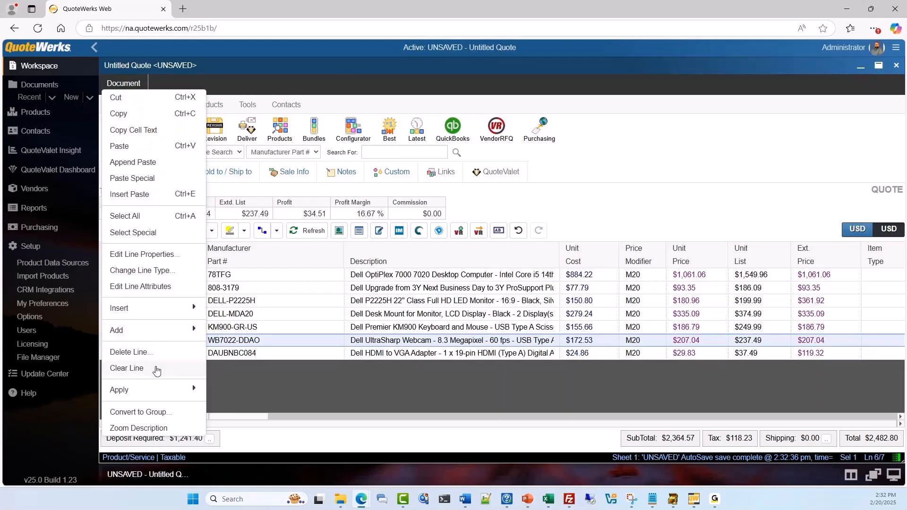
pyautogui.click(157, 361)
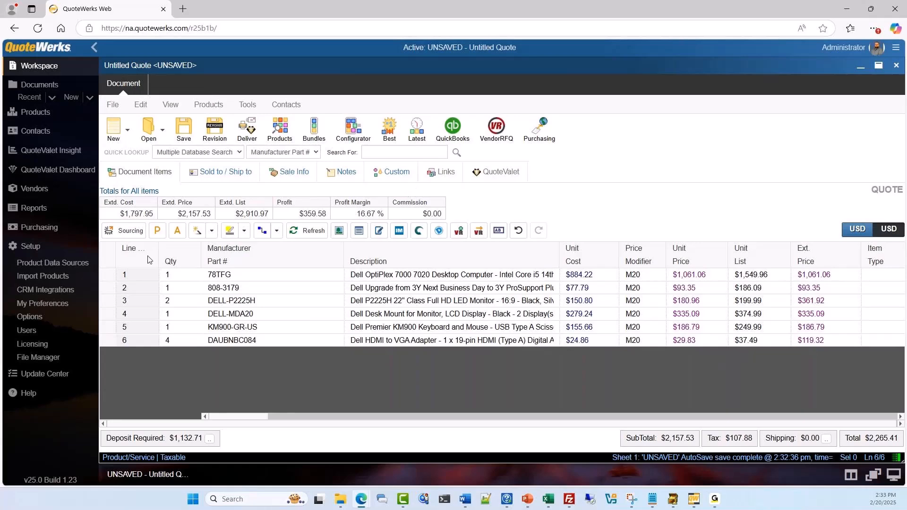
# Set the primary CRM integration to Act! for Web and save the setting
pyautogui.click(65, 295)
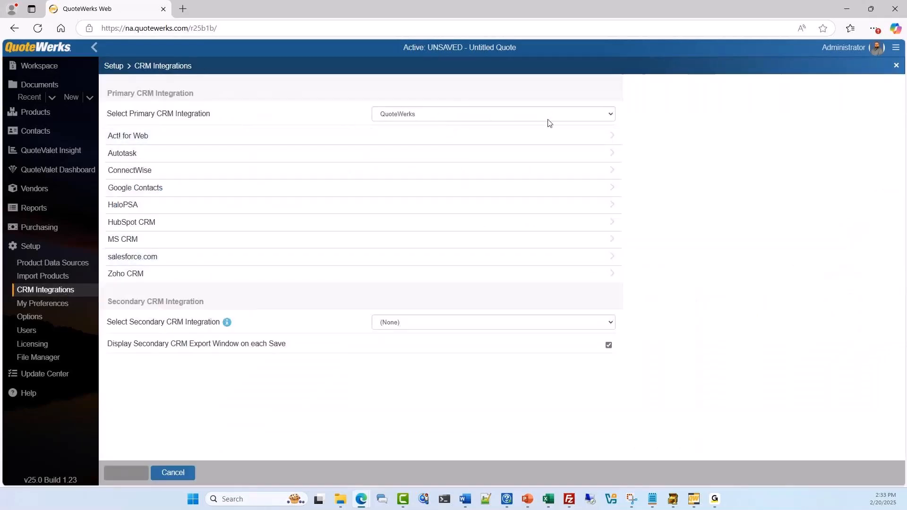
pyautogui.click(610, 115)
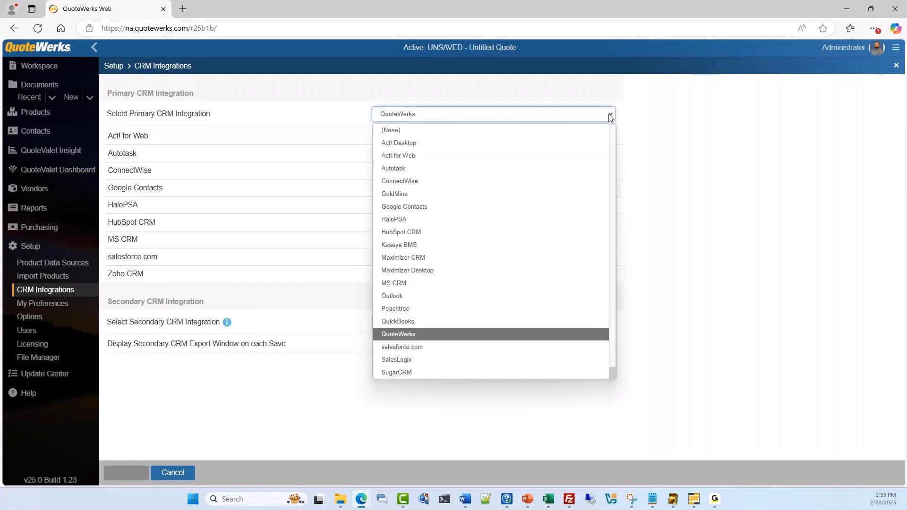
pyautogui.click(586, 155)
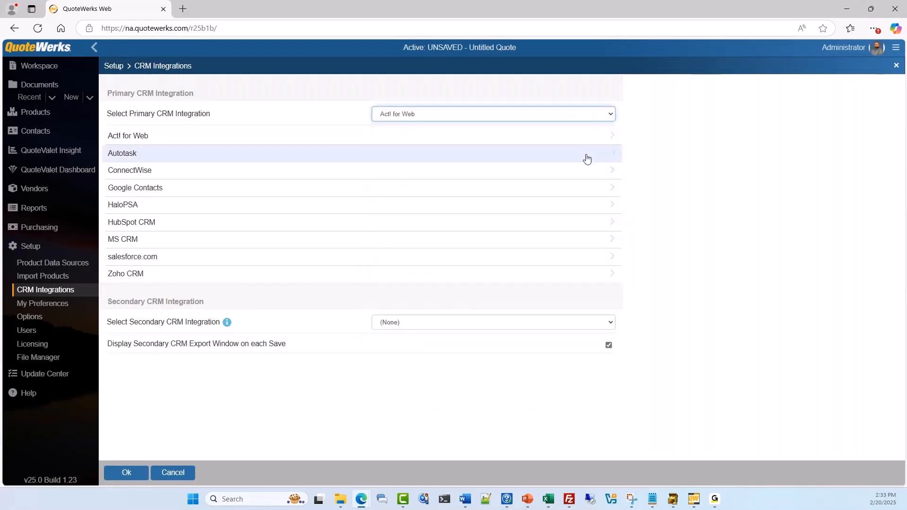
pyautogui.click(125, 475)
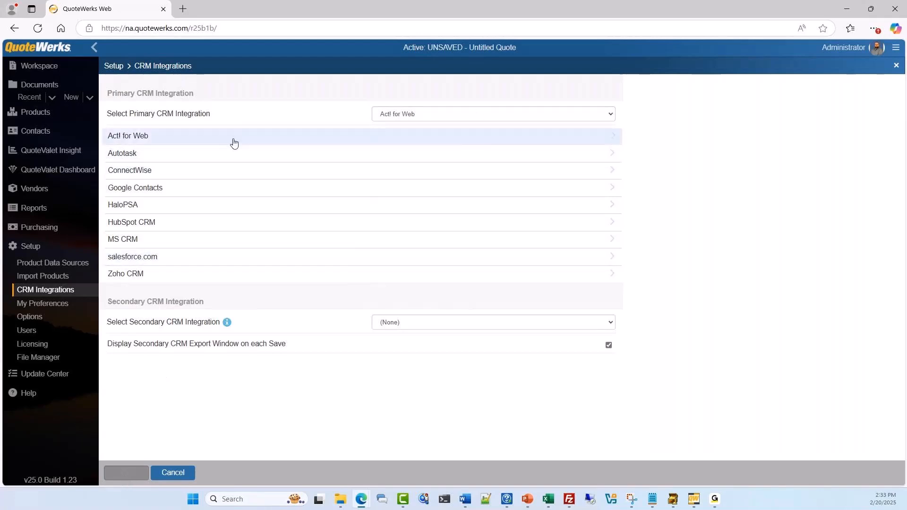
# Review the Act! for Web connection, general and opportunity settings, cancel without changes and return to the open quote
pyautogui.click(204, 141)
pyautogui.scroll(-1, 305, 322)
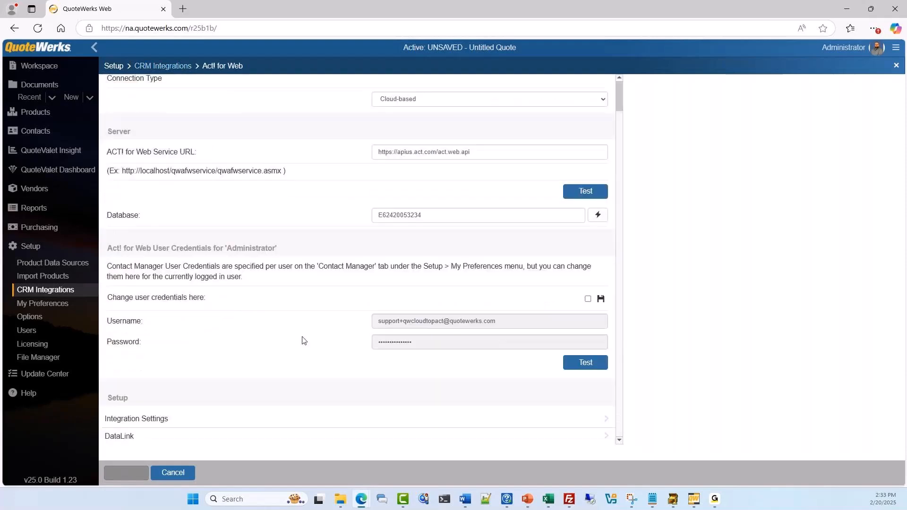
pyautogui.click(185, 420)
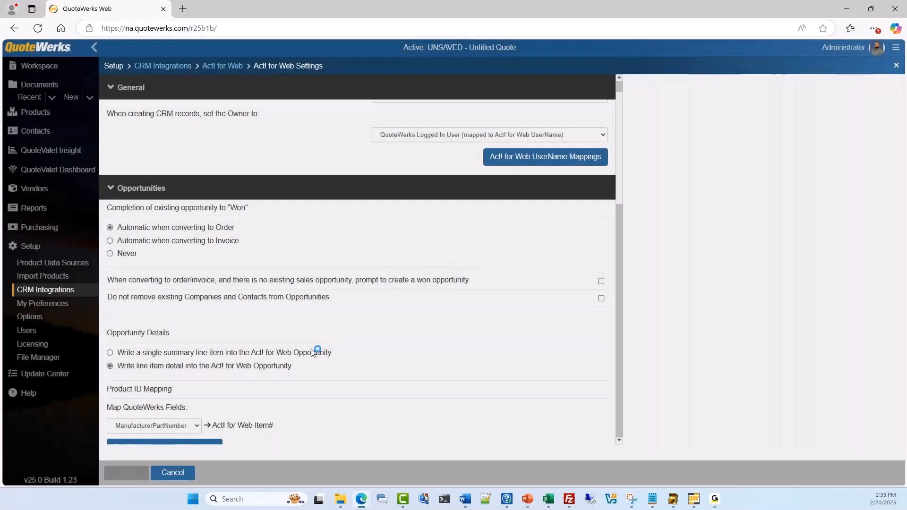
pyautogui.scroll(1, 373, 208)
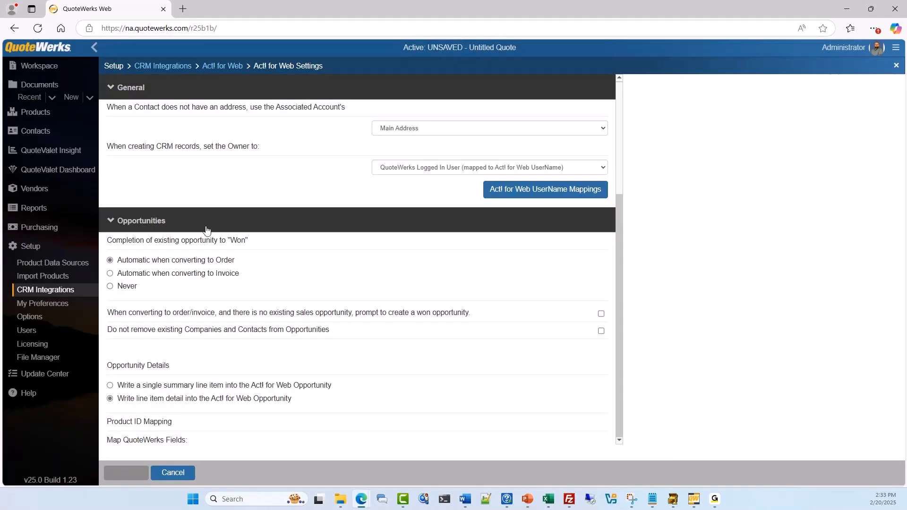
pyautogui.scroll(-5, 206, 230)
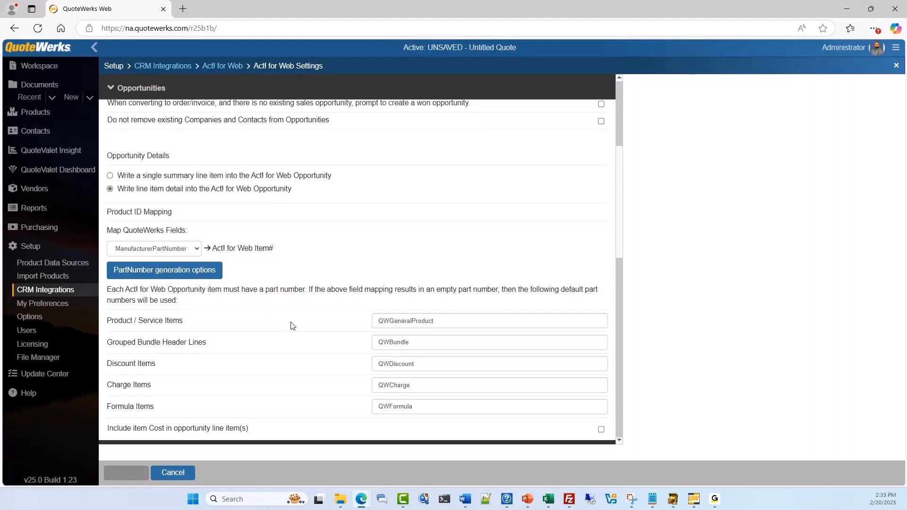
pyautogui.scroll(4, 291, 326)
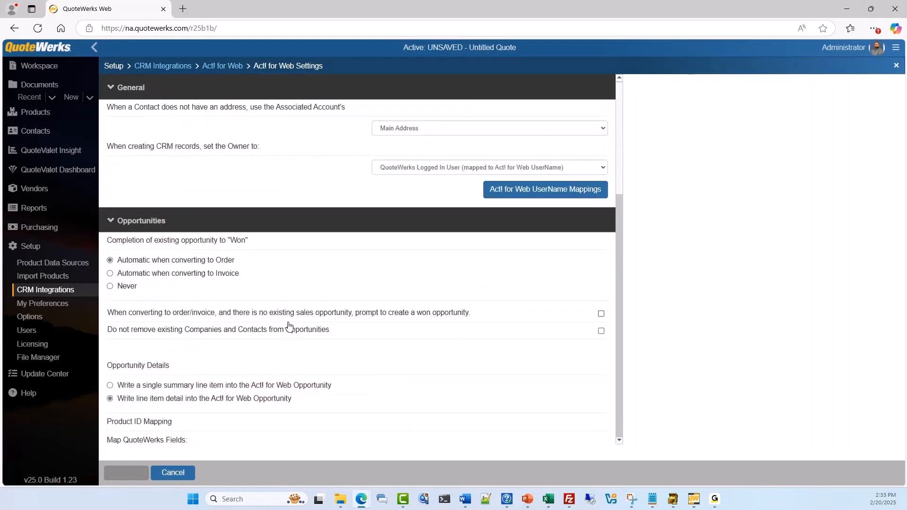
pyautogui.click(173, 473)
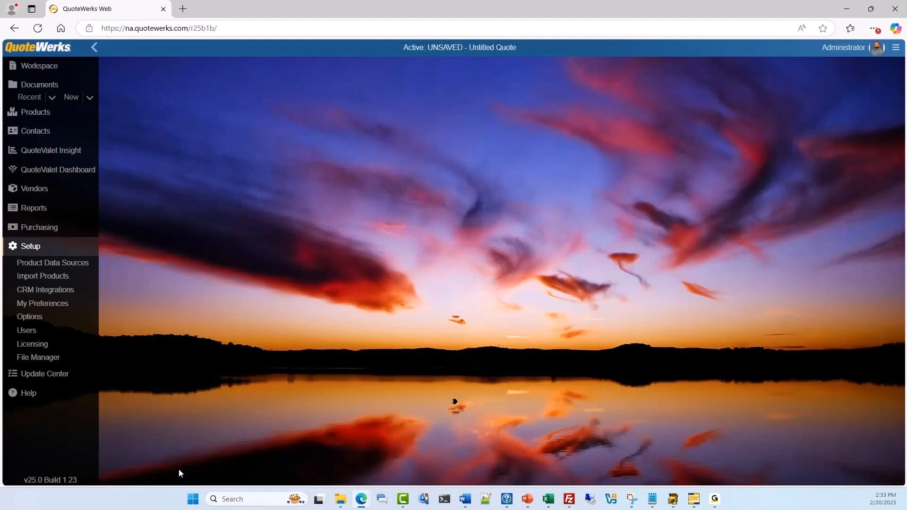
pyautogui.click(62, 294)
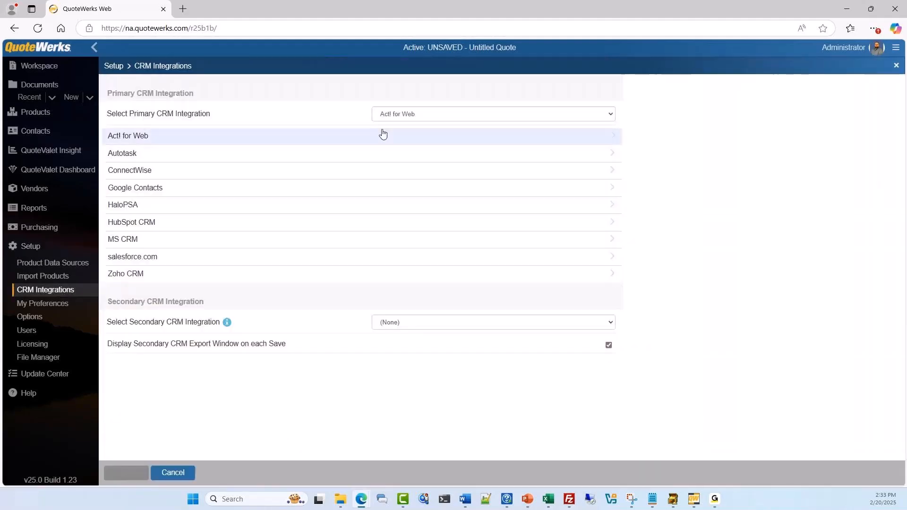
pyautogui.click(65, 71)
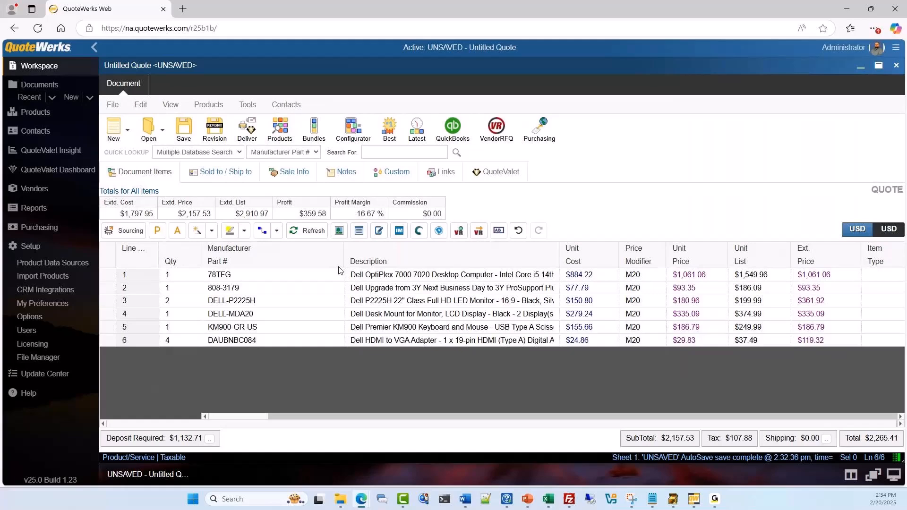
# Fill in the quote's Sold to details with company "new company", contact "New contact" and a partial address
pyautogui.click(259, 181)
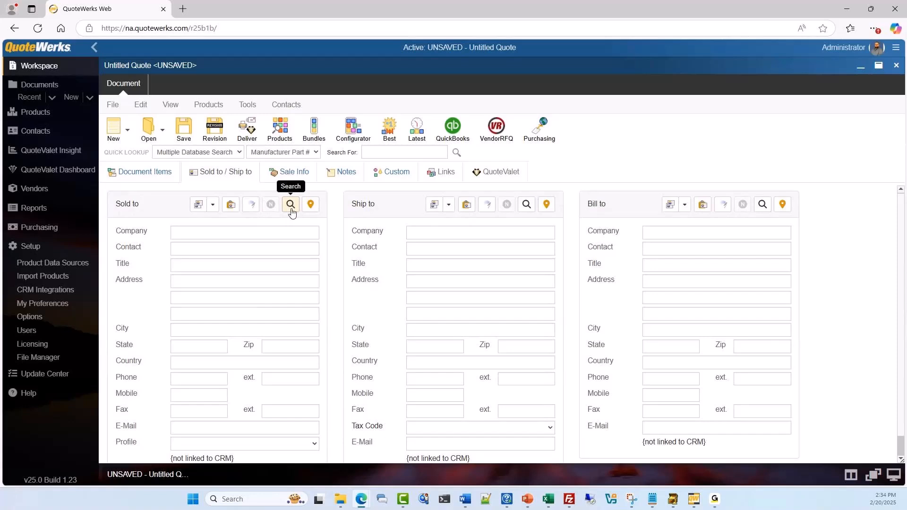
pyautogui.click(291, 231)
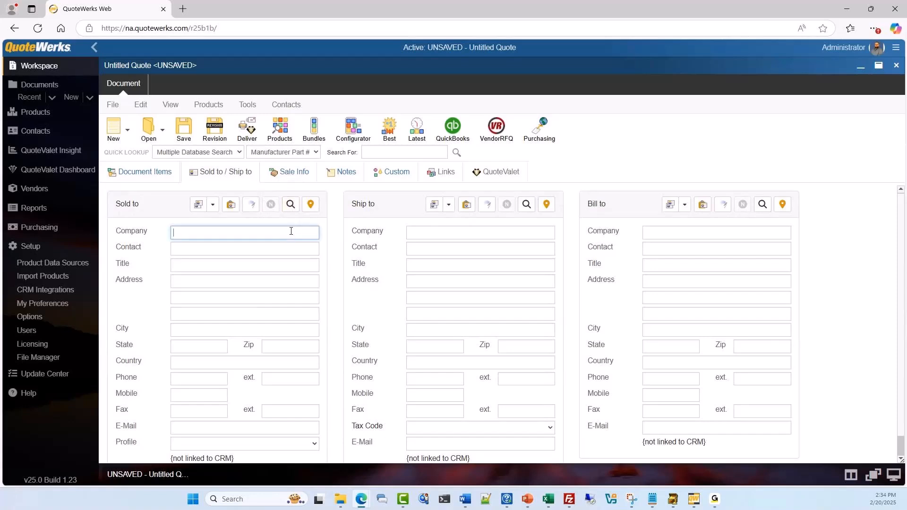
pyautogui.write('new compane')
pyautogui.press('BackSpace')
pyautogui.write('y')
pyautogui.press('Tab')
pyautogui.write('New cona')
pyautogui.press('BackSpace')
pyautogui.write('tact')
pyautogui.press('Tab')
pyautogui.press('Tab')
pyautogui.write('2123')
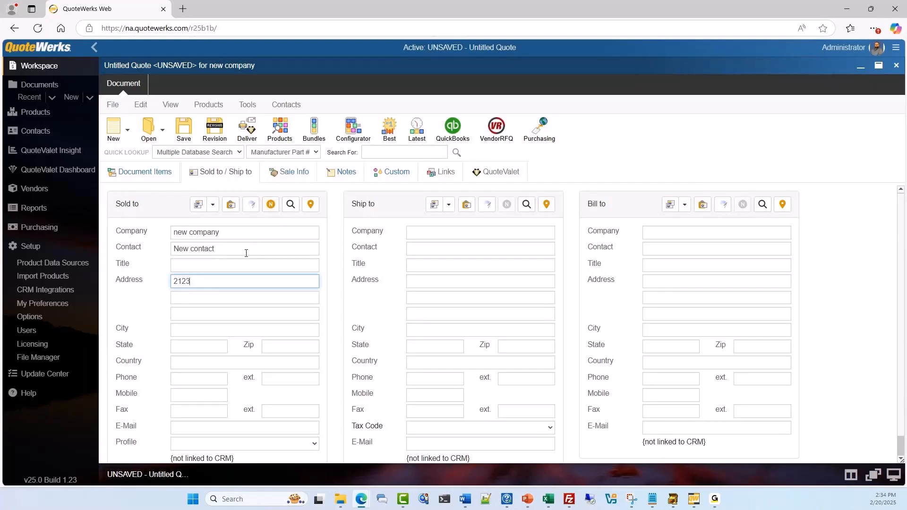
# Clear the address, contact and company from the Sold to details
pyautogui.moveTo(236, 282); pyautogui.dragTo(146, 285)
pyautogui.press('BackSpace')
pyautogui.moveTo(227, 245); pyautogui.dragTo(161, 253)
pyautogui.press('BackSpace')
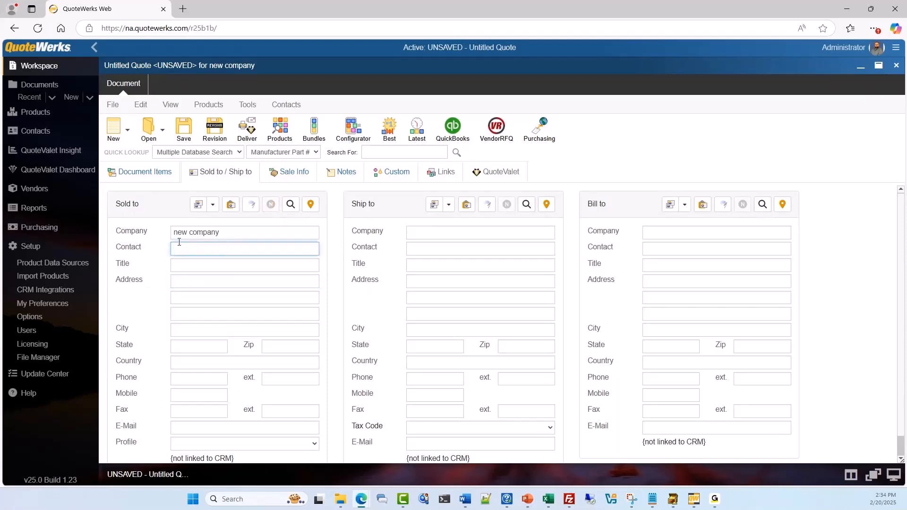
pyautogui.moveTo(232, 237); pyautogui.dragTo(166, 233)
pyautogui.press('BackSpace')
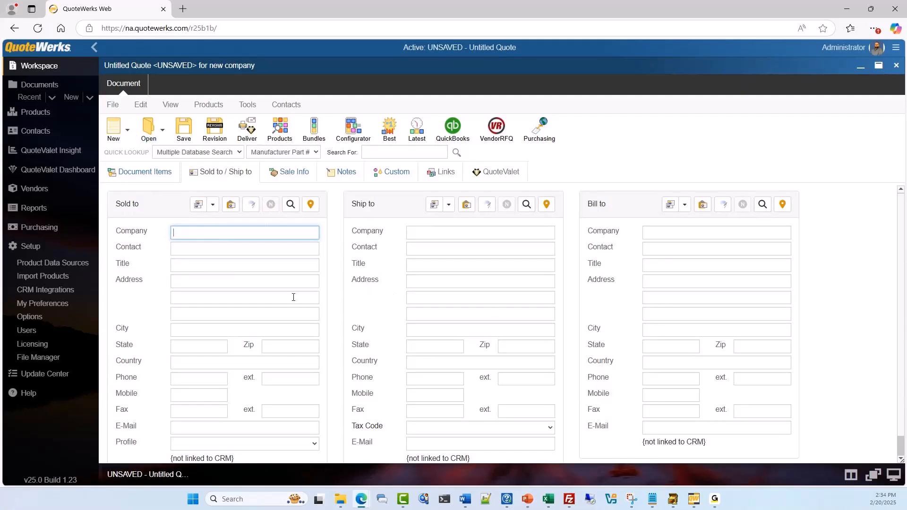
# Look up Act! contacts whose company name contains "computer" and use the Computer Hut owner for Sold to, Ship to and Bill to
pyautogui.click(291, 205)
pyautogui.click(304, 96)
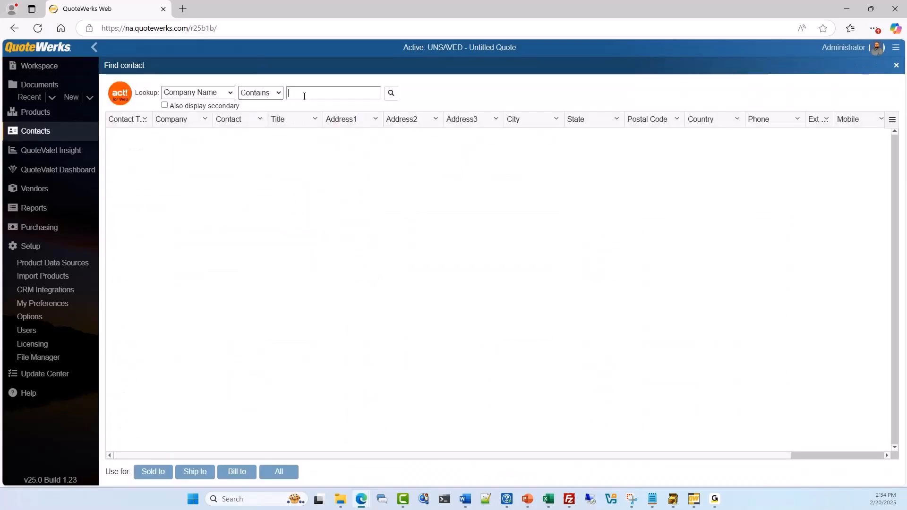
pyautogui.write('computer')
pyautogui.press('Return')
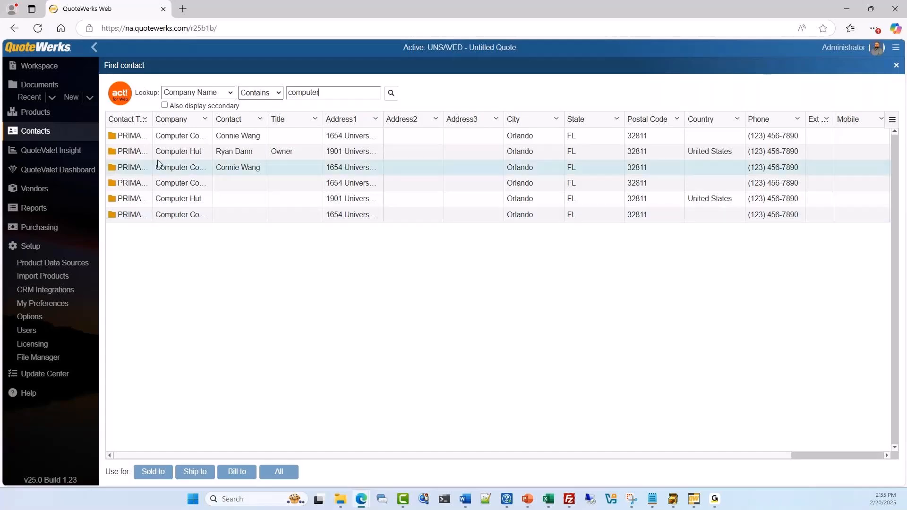
pyautogui.click(182, 154)
pyautogui.click(279, 472)
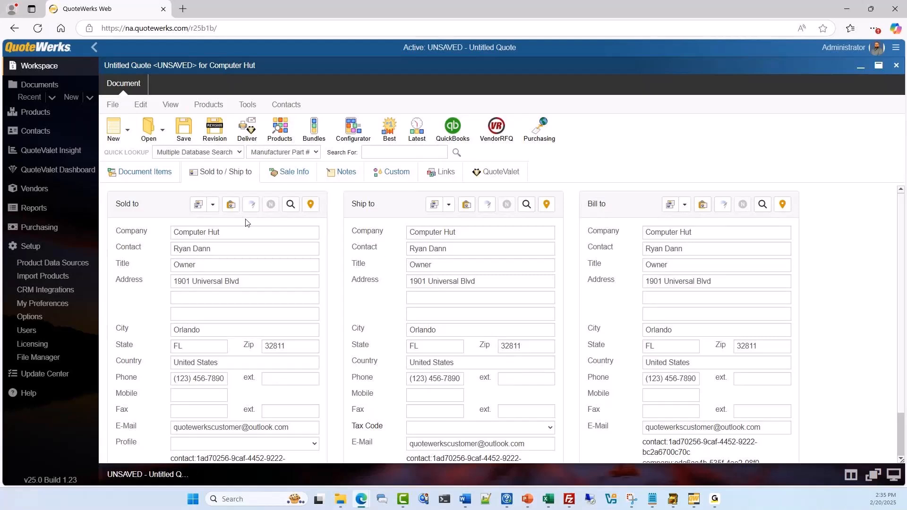
# Review the map and copy options for the Sold to address and return to the quote's document items
pyautogui.click(213, 209)
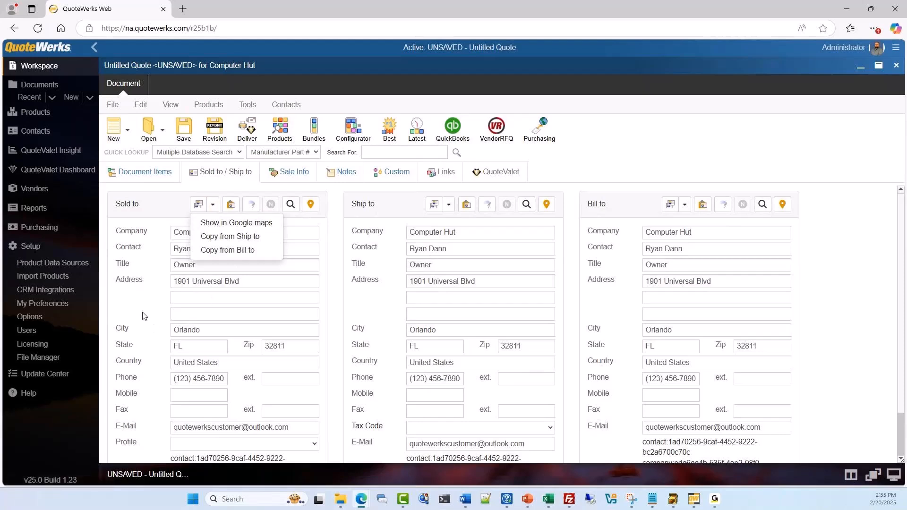
pyautogui.click(238, 249)
pyautogui.click(214, 207)
pyautogui.click(213, 208)
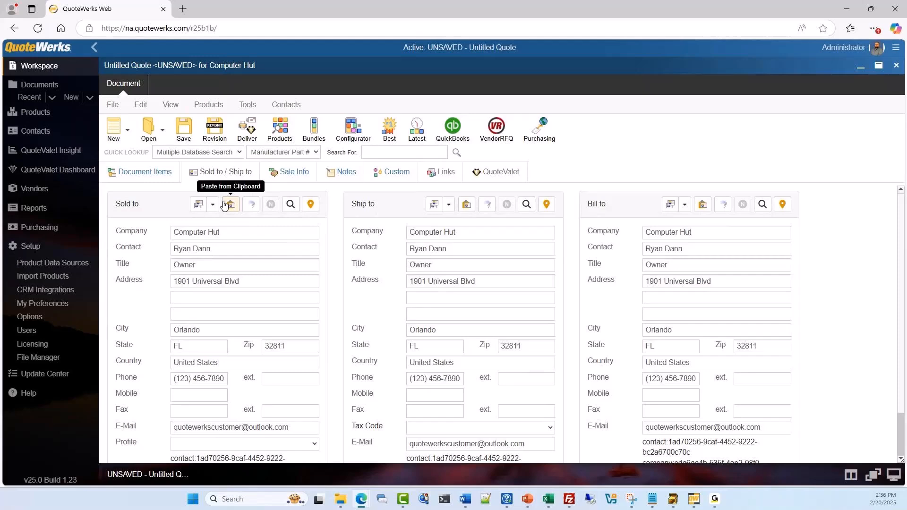
pyautogui.click(155, 181)
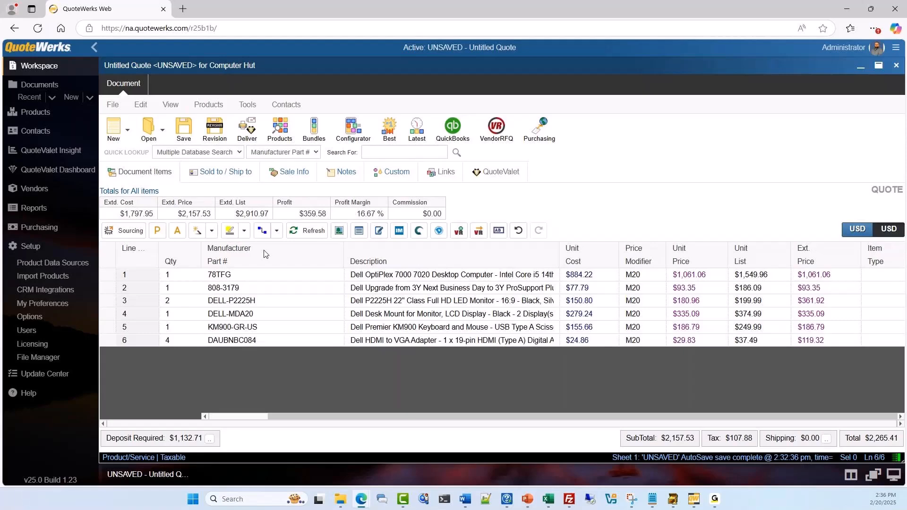
pyautogui.click(225, 172)
pyautogui.click(158, 172)
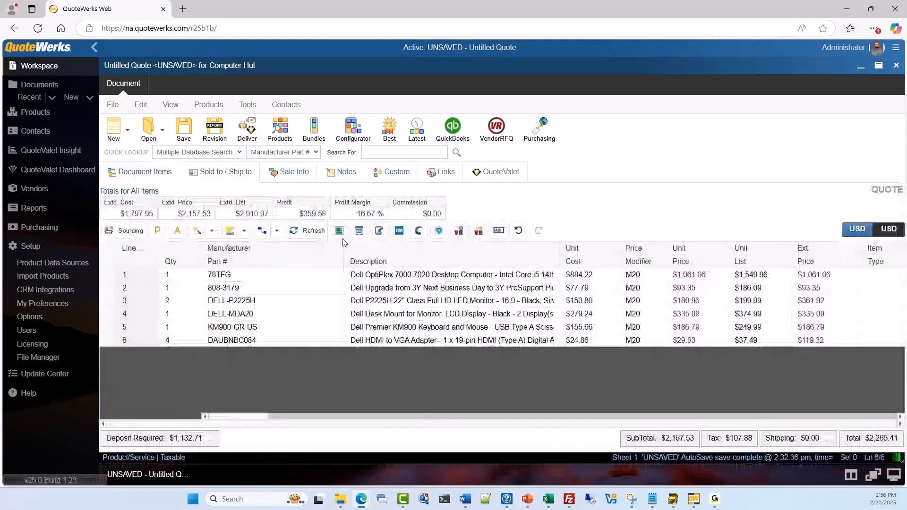
# Save the quote with Act! status I'm Online, creating a sales opportunity and follow-up call, and agree to move the contact manager links
pyautogui.click(182, 131)
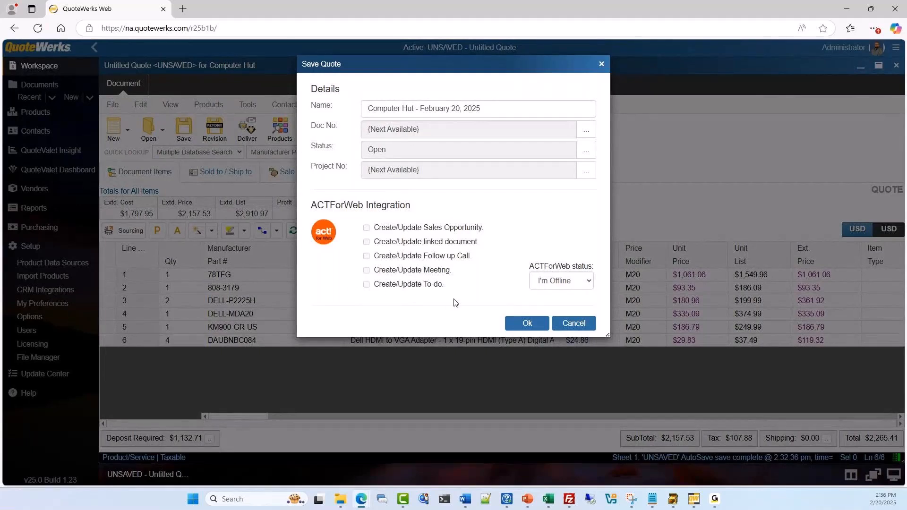
pyautogui.click(590, 286)
pyautogui.click(579, 299)
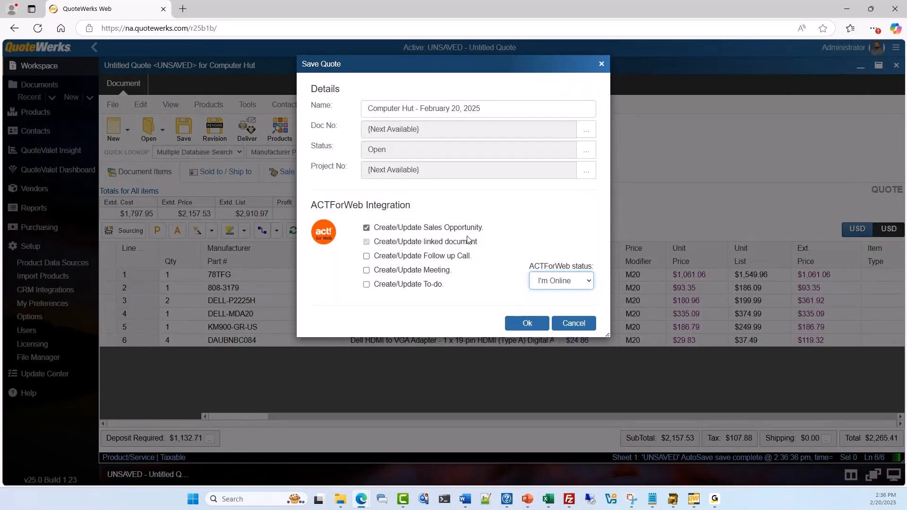
pyautogui.click(366, 256)
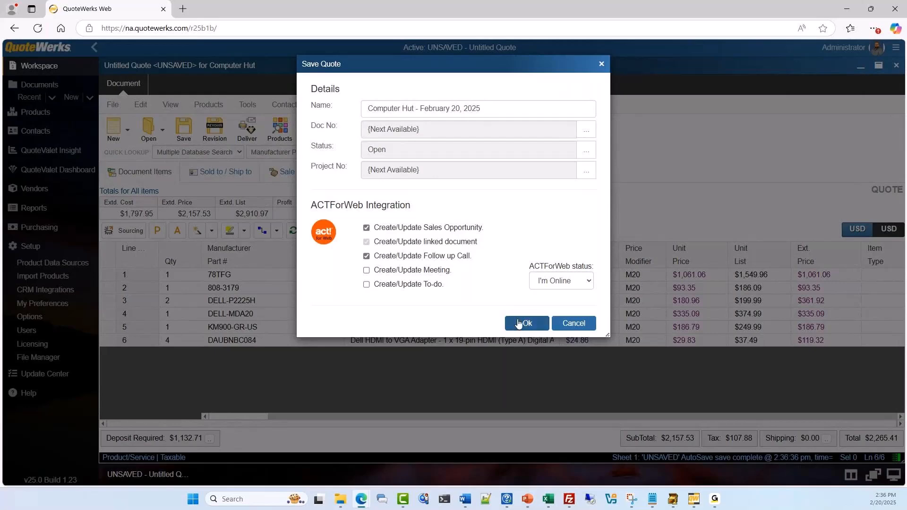
pyautogui.click(524, 324)
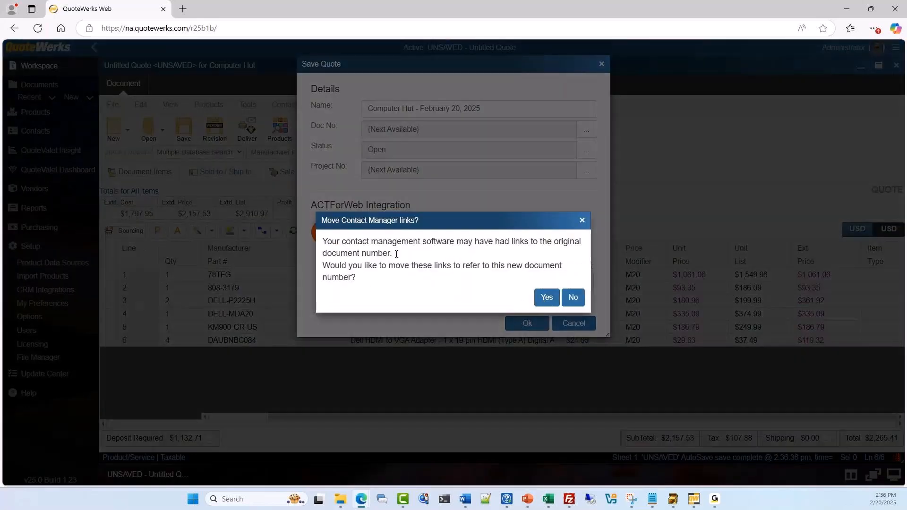
pyautogui.click(547, 299)
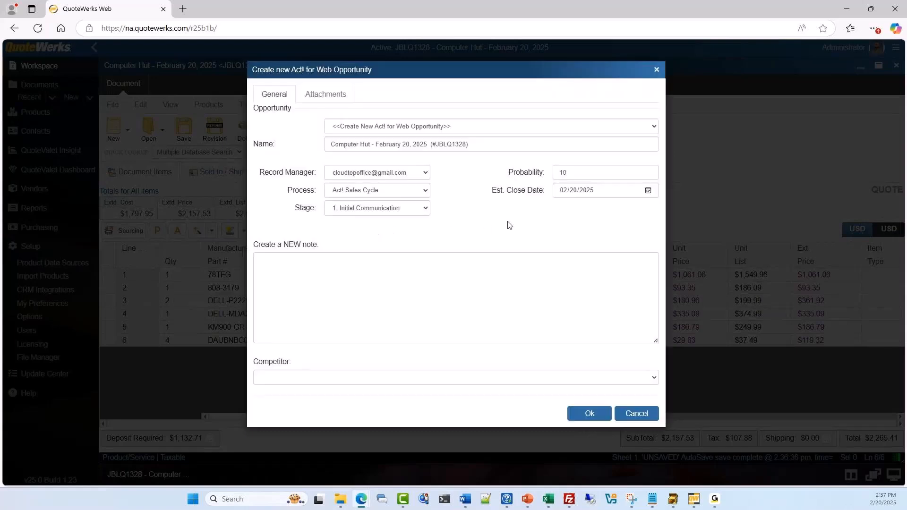
# Review the existing opportunity, record manager and stage choices, keeping the option to create a new Act! for Web opportunity
pyautogui.click(652, 126)
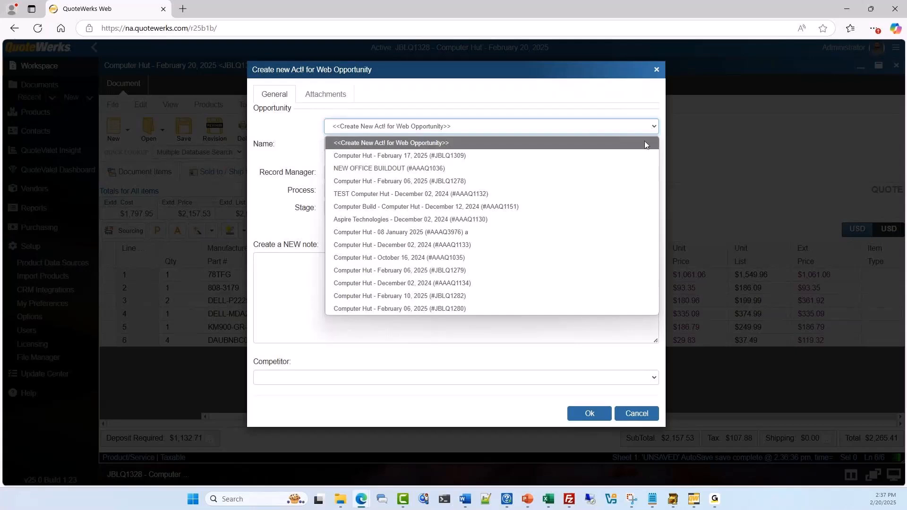
pyautogui.click(563, 143)
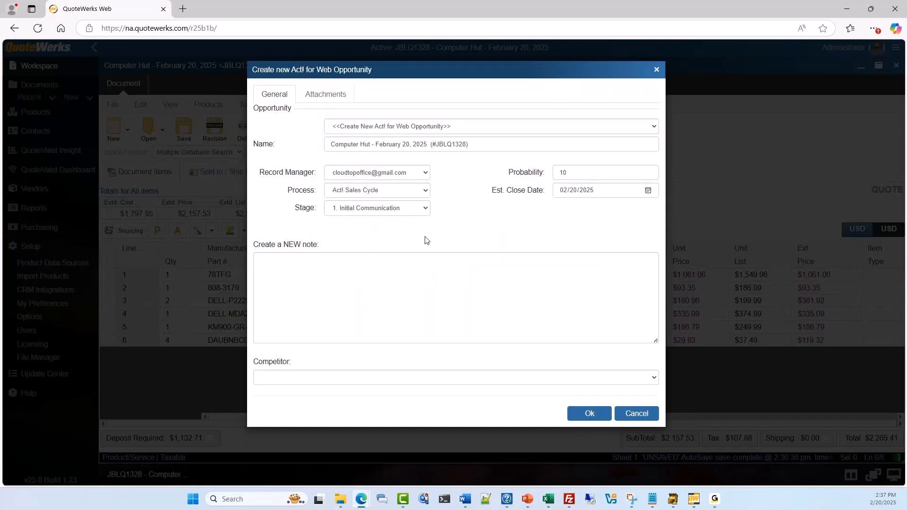
pyautogui.click(427, 174)
pyautogui.click(427, 176)
pyautogui.click(428, 210)
pyautogui.click(499, 221)
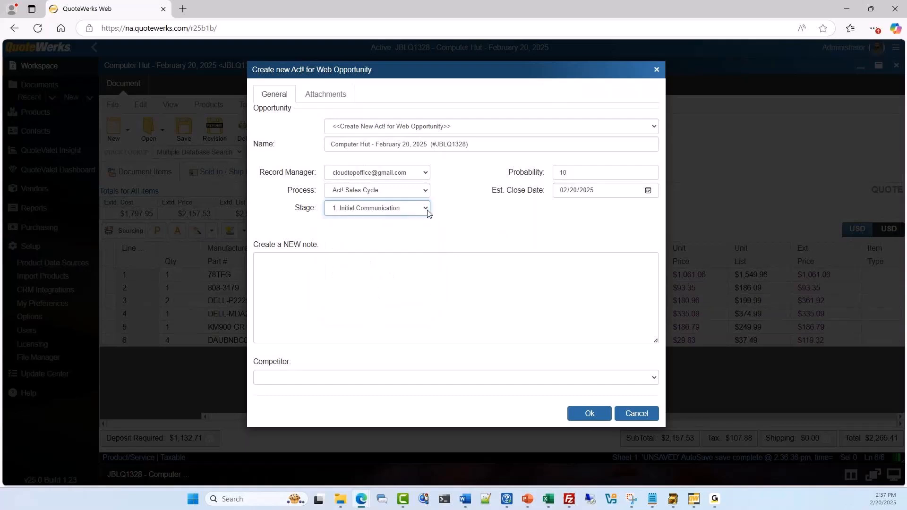
# Set the new opportunity's probability to 50, check the competitor choices without picking one, and create the opportunity
pyautogui.doubleClick(560, 173)
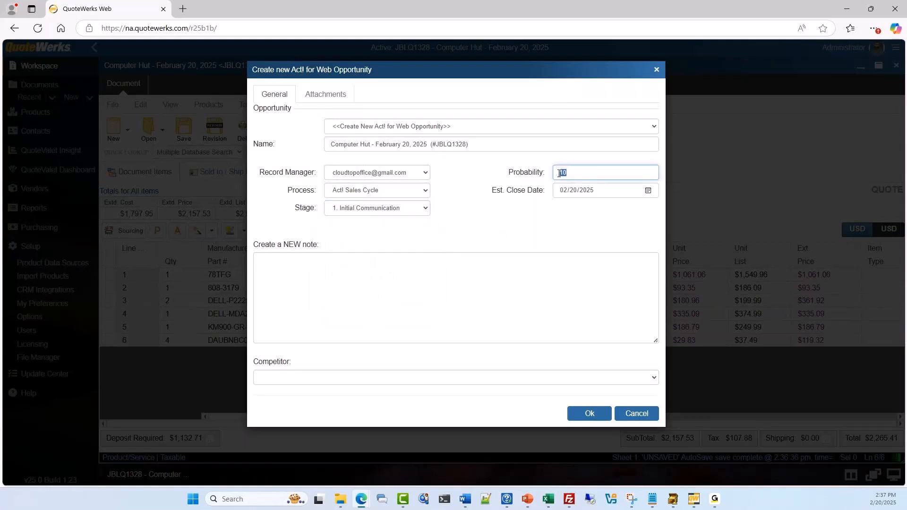
pyautogui.write('50')
pyautogui.click(519, 287)
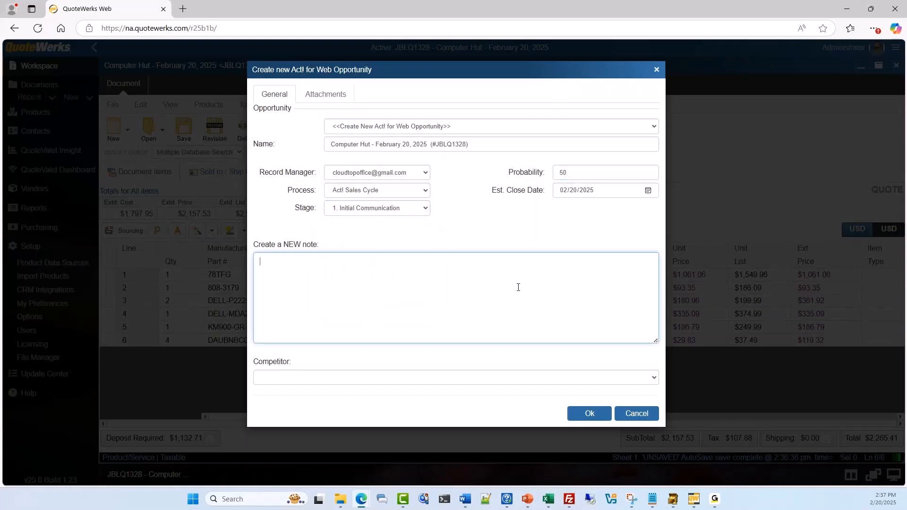
pyautogui.click(655, 378)
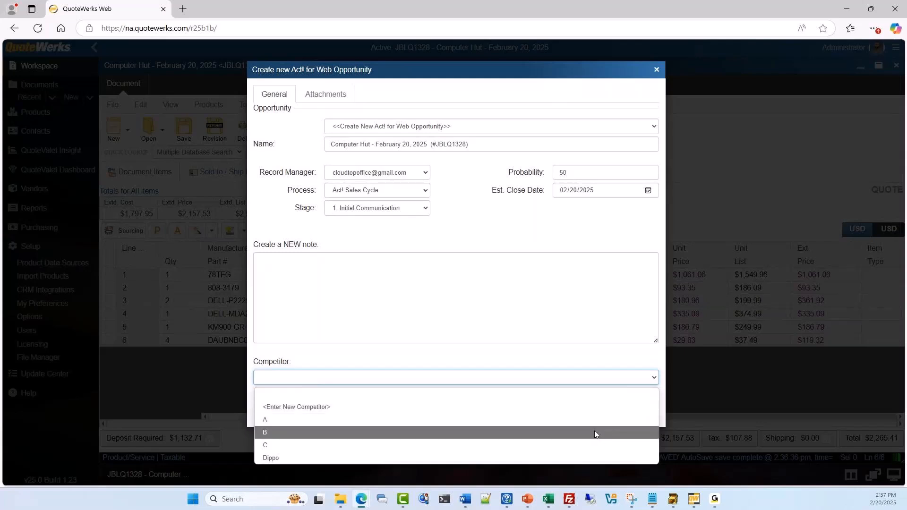
pyautogui.click(571, 363)
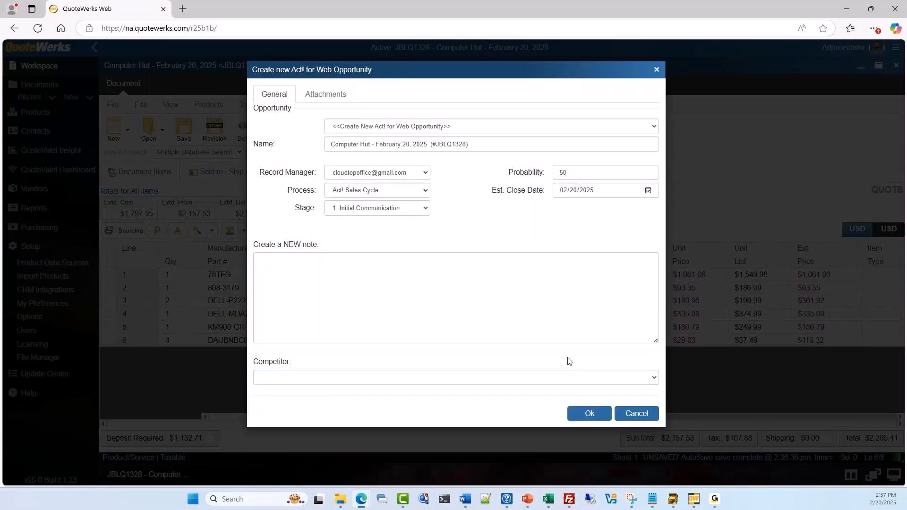
pyautogui.click(597, 415)
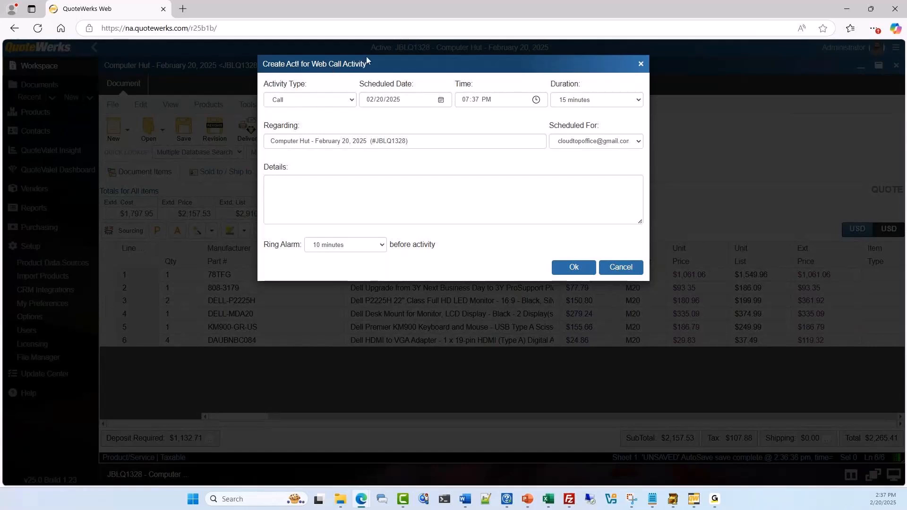
# Keep Call as the follow-up activity type and schedule it for 02/28/2025 at 08:37 AM
pyautogui.click(353, 101)
pyautogui.click(352, 102)
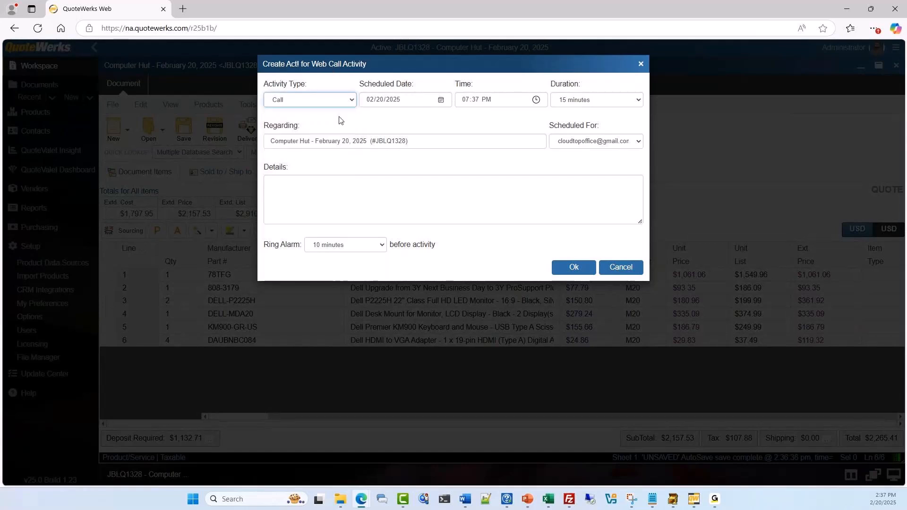
pyautogui.click(352, 99)
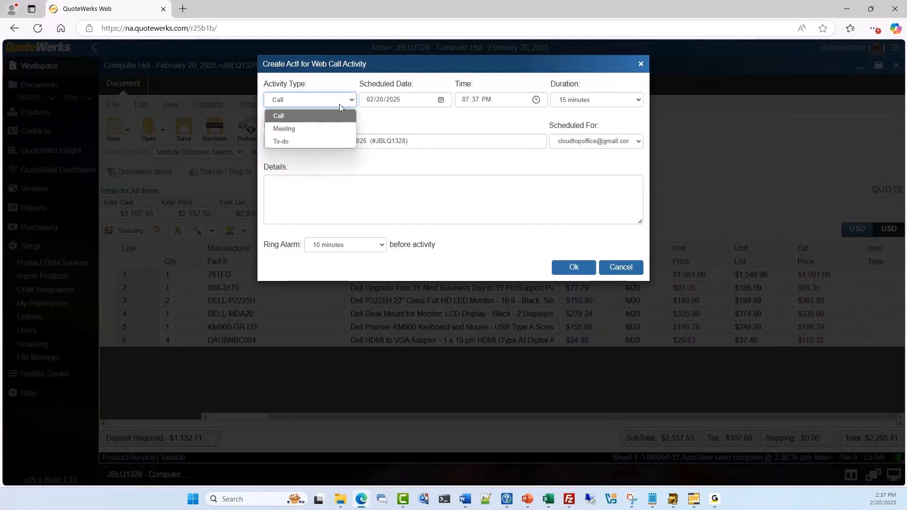
pyautogui.click(387, 115)
pyautogui.click(441, 100)
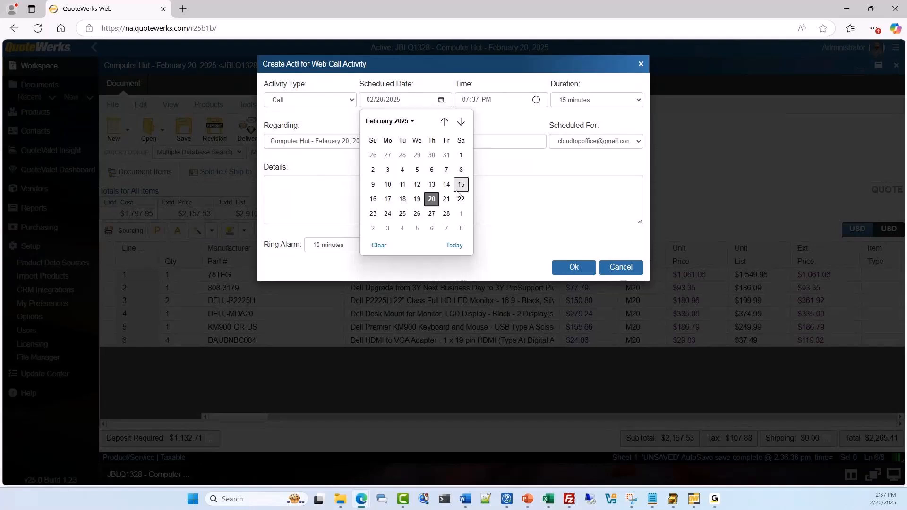
pyautogui.click(447, 213)
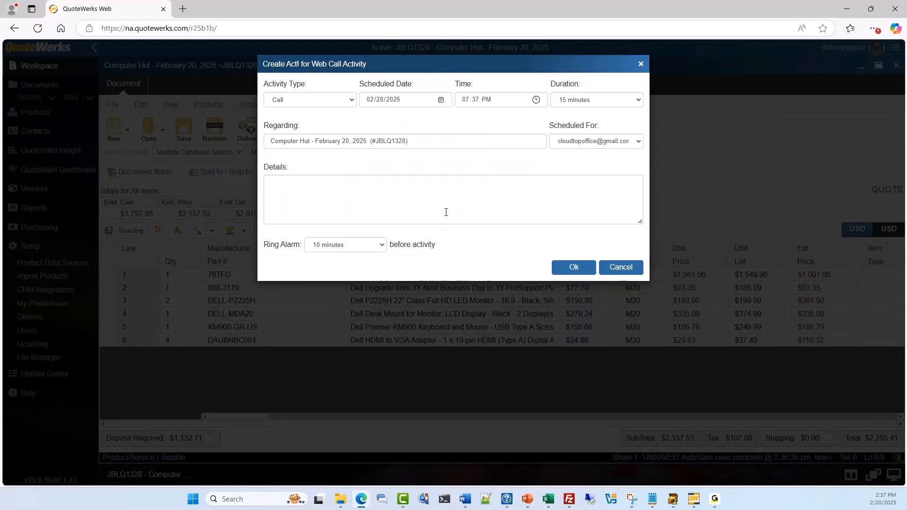
pyautogui.click(536, 100)
pyautogui.click(529, 139)
pyautogui.click(471, 139)
# Enter the call details "Follow up on quote, explore next steps." and create the activity
pyautogui.click(602, 190)
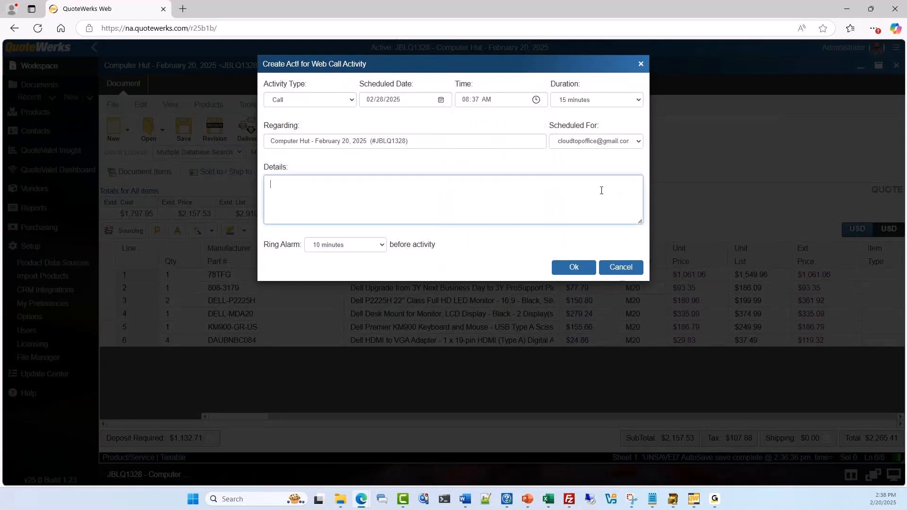
pyautogui.write('Follow up on qu')
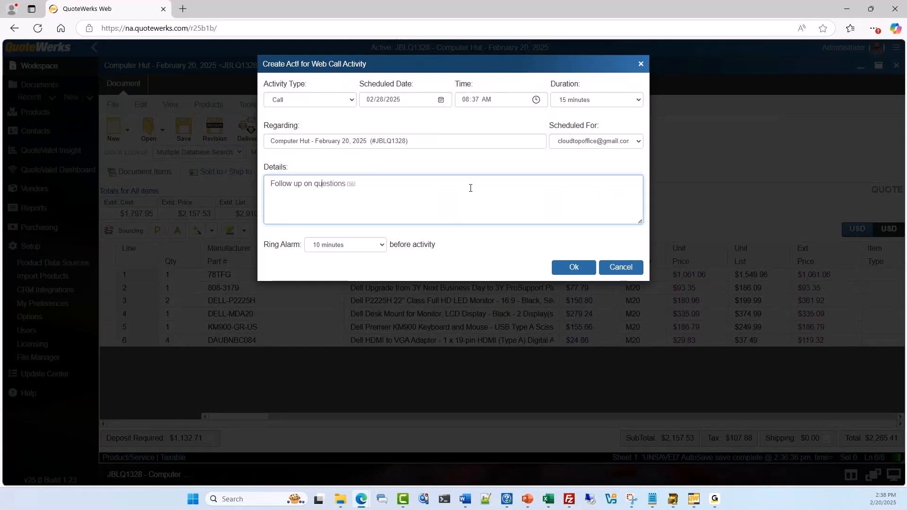
pyautogui.write('ote, explore next steps.')
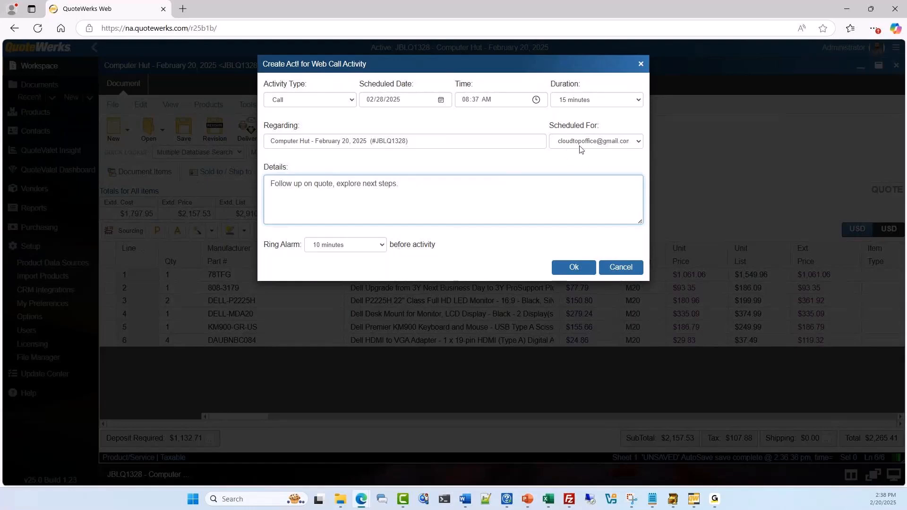
pyautogui.click(583, 274)
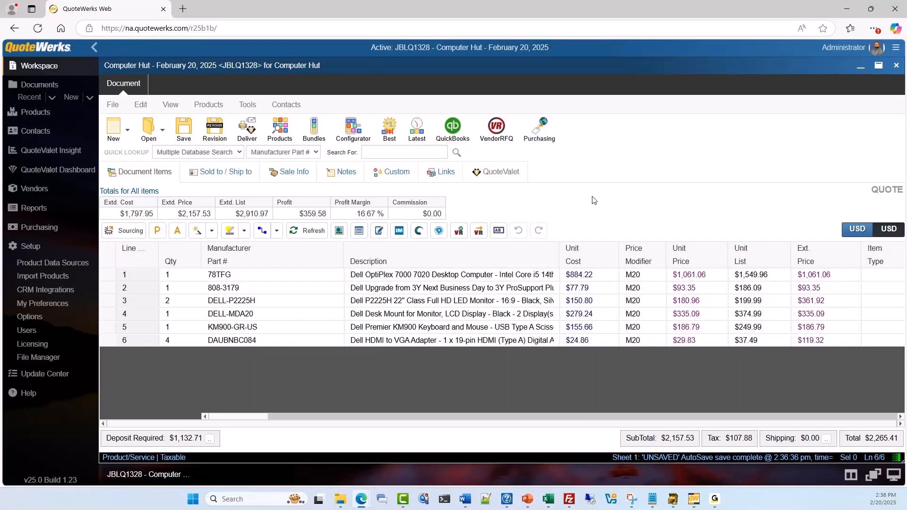
# Open the quote's linked opportunity in Act! for Web and examine its products and services
pyautogui.click(444, 174)
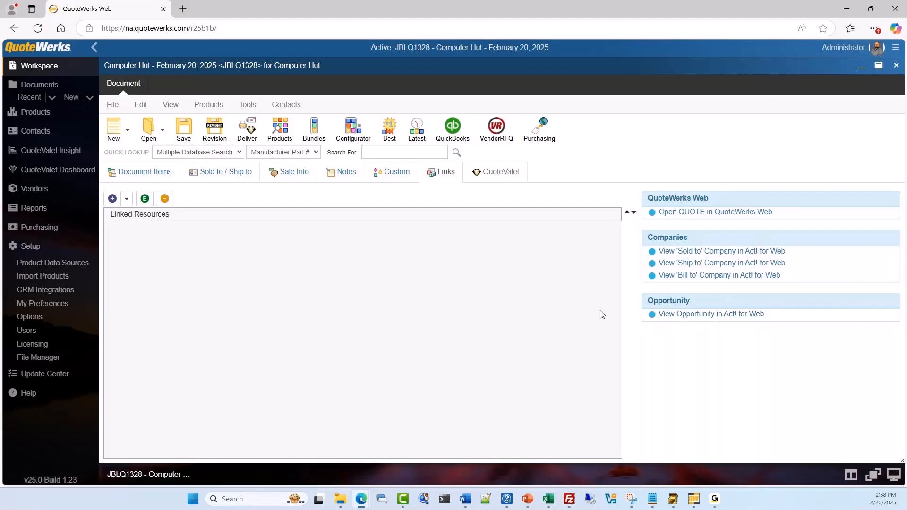
pyautogui.click(703, 316)
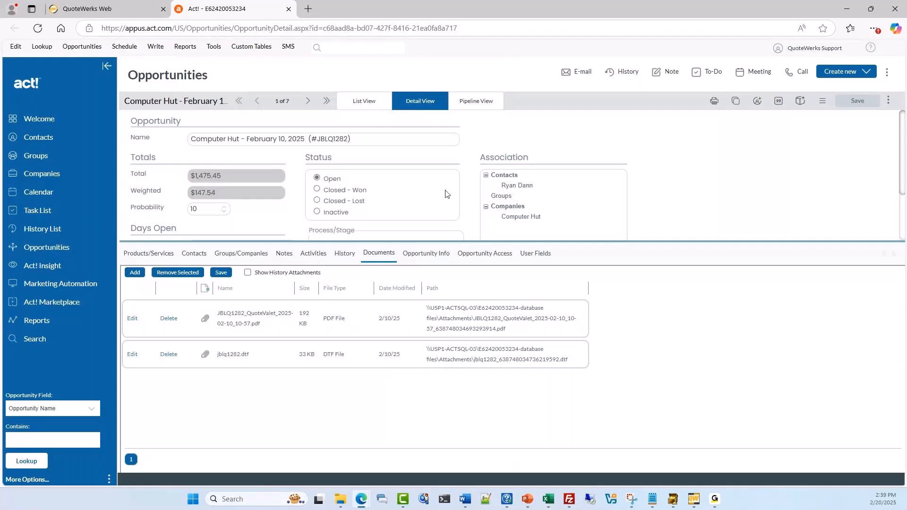
pyautogui.click(146, 254)
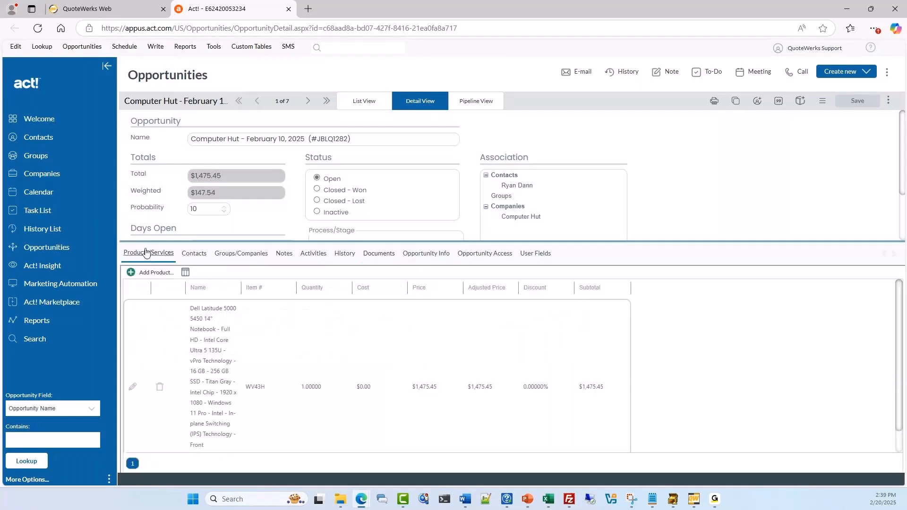
pyautogui.scroll(-1, 404, 339)
pyautogui.scroll(1, 405, 339)
pyautogui.scroll(-1, 405, 339)
pyautogui.scroll(1, 404, 339)
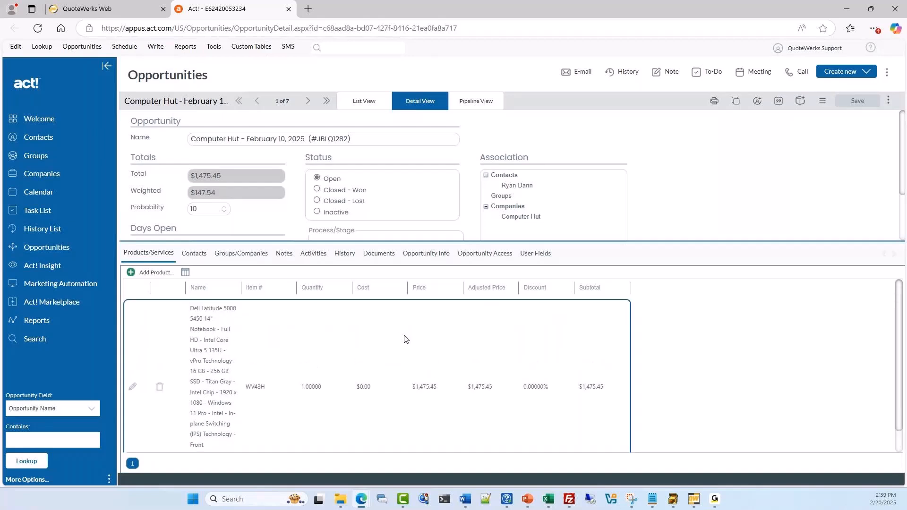
# Review the Act! opportunity's contacts, activities, history and attached documents
pyautogui.click(199, 258)
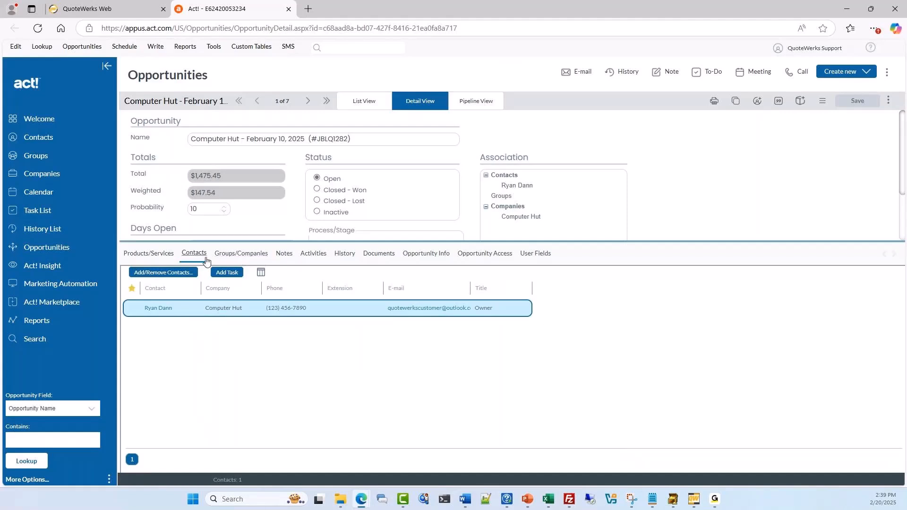
pyautogui.click(313, 256)
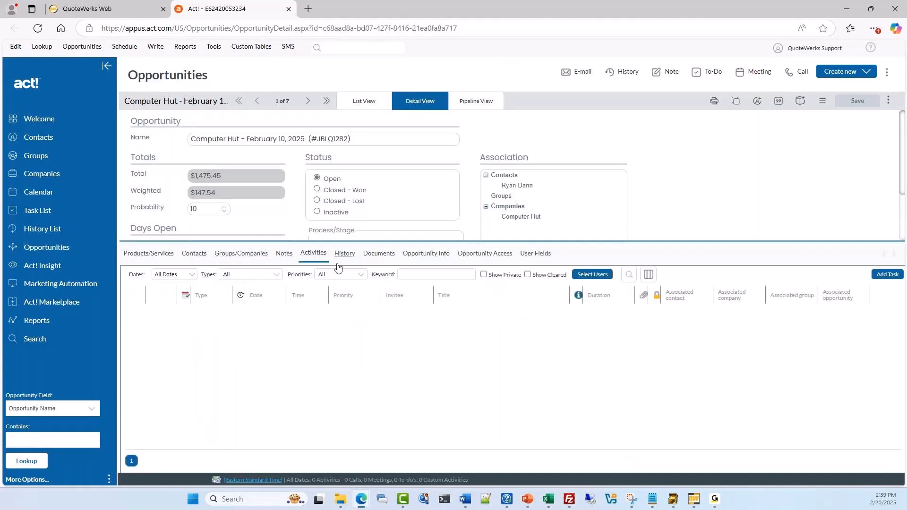
pyautogui.click(334, 254)
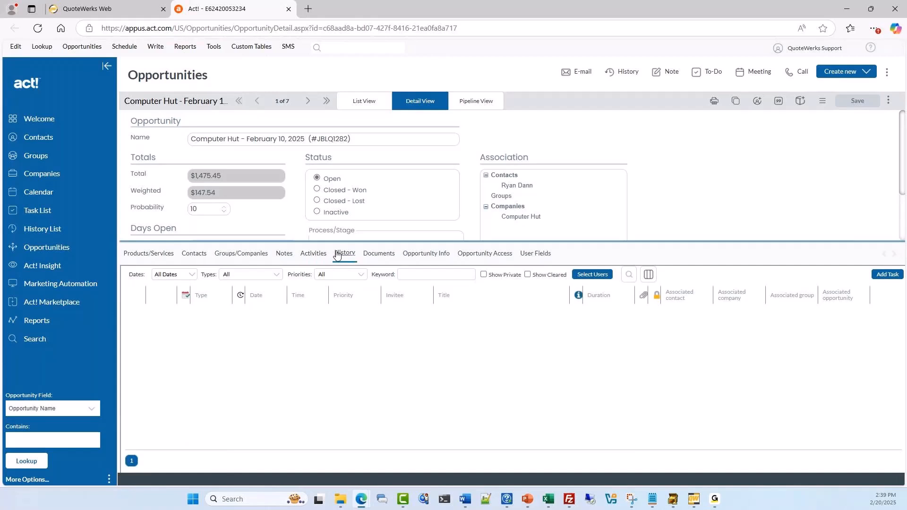
pyautogui.scroll(-2, 375, 366)
pyautogui.scroll(2, 375, 368)
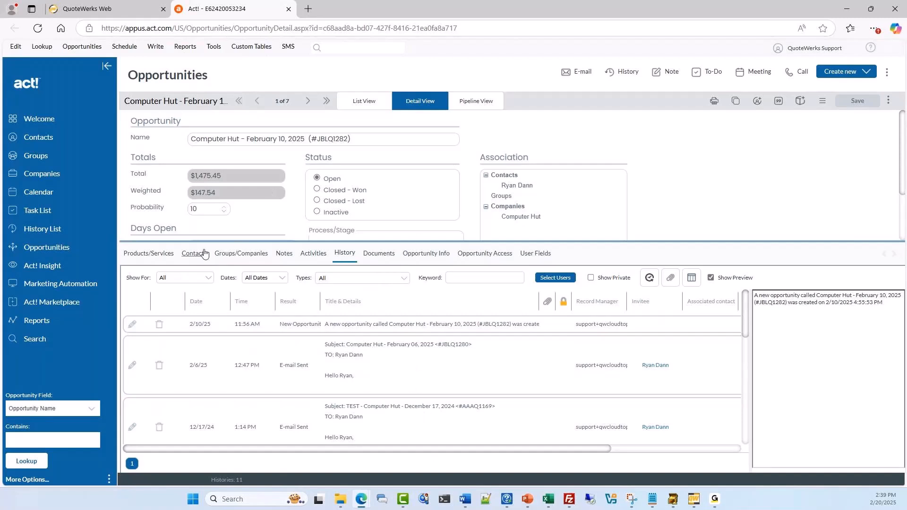
pyautogui.click(365, 258)
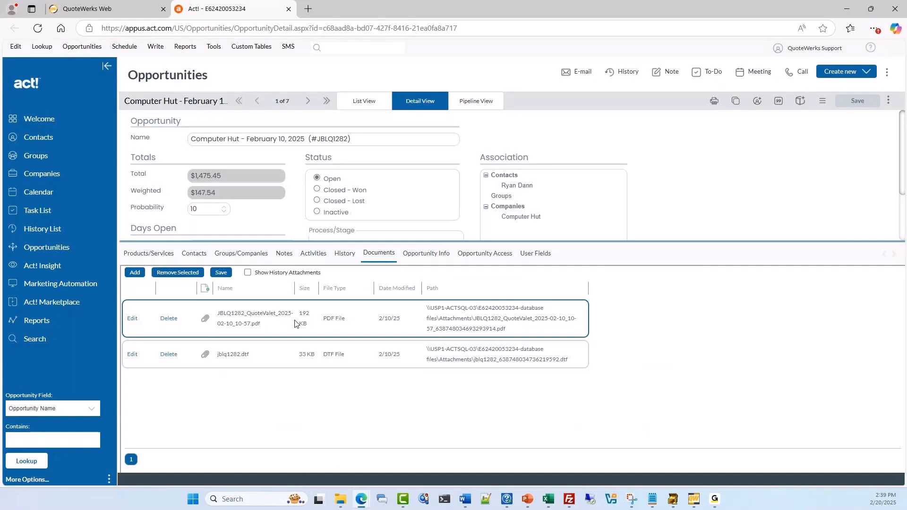
# Switch back to QuoteWerks Web and close the Computer Hut quote
pyautogui.click(137, 10)
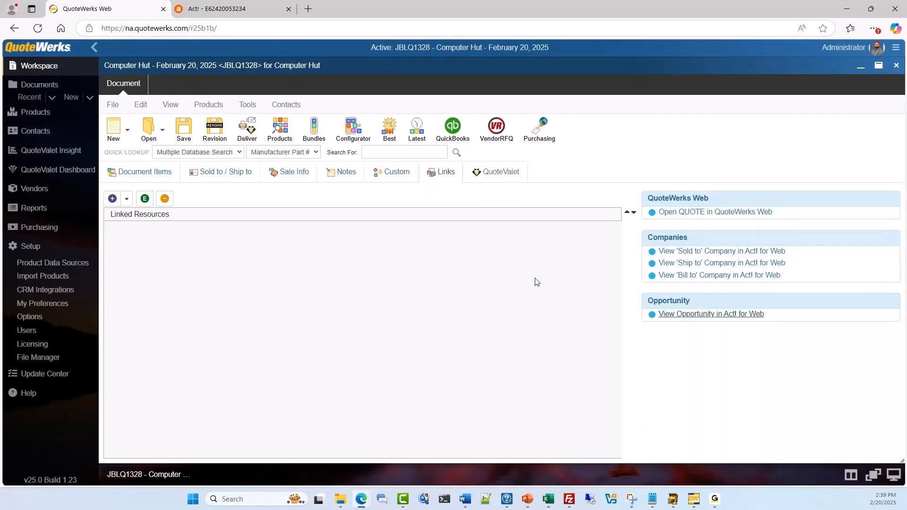
pyautogui.click(73, 293)
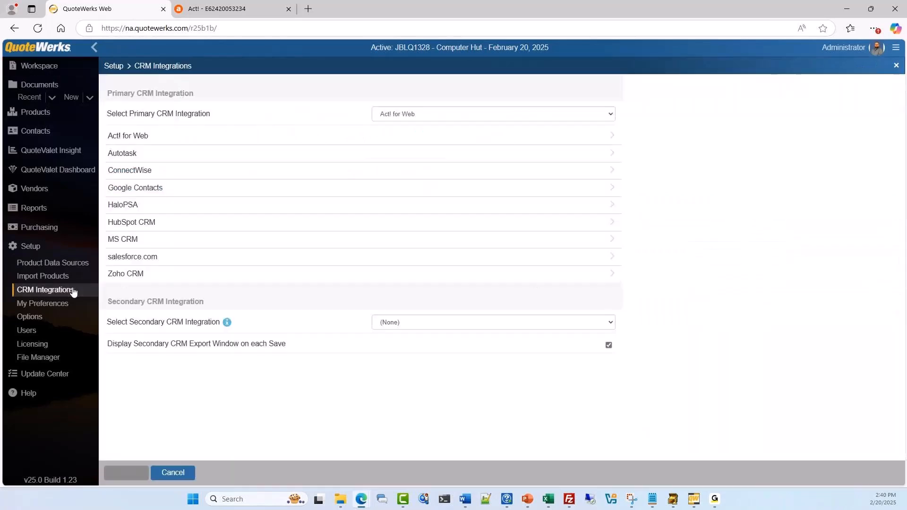
pyautogui.click(32, 71)
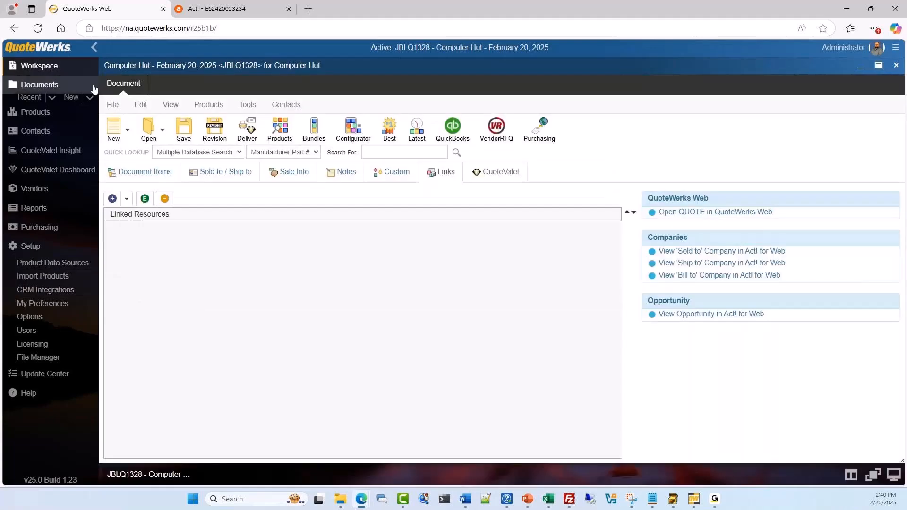
pyautogui.click(896, 72)
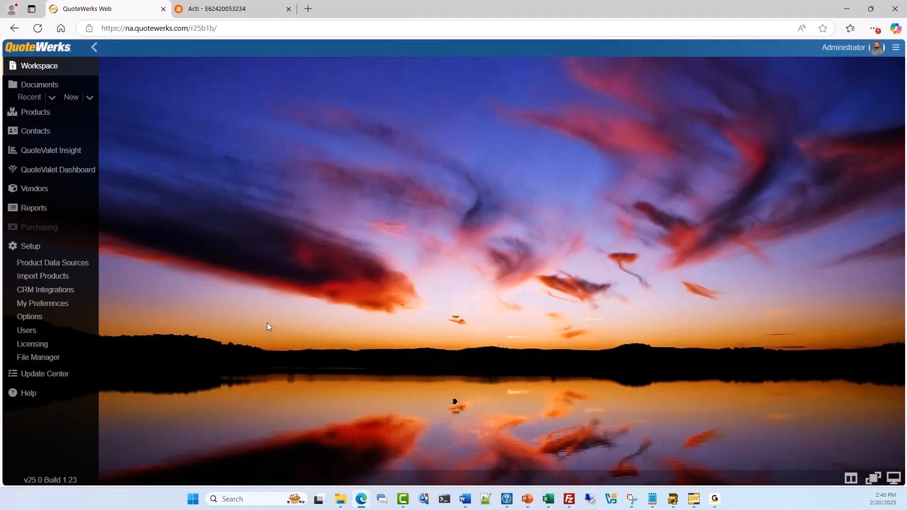
# Change the primary CRM integration to HaloPSA and save the setting
pyautogui.click(66, 294)
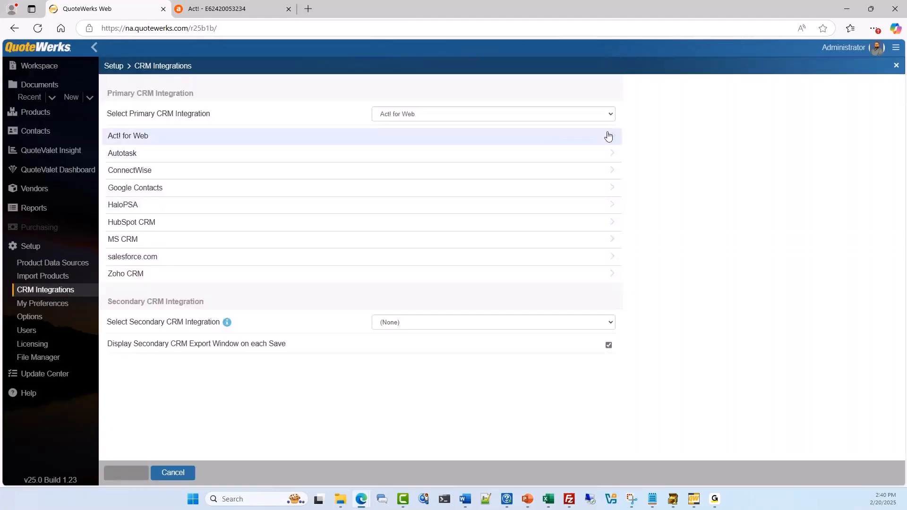
pyautogui.click(612, 116)
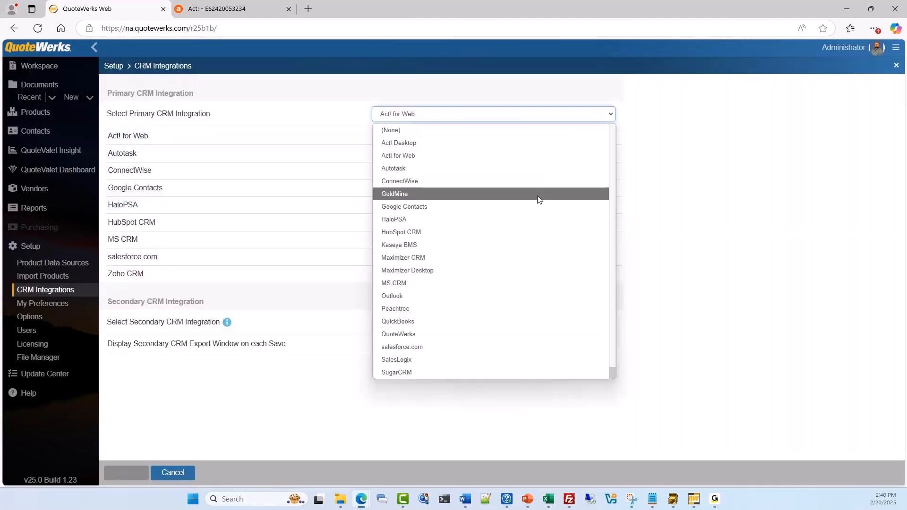
pyautogui.click(531, 220)
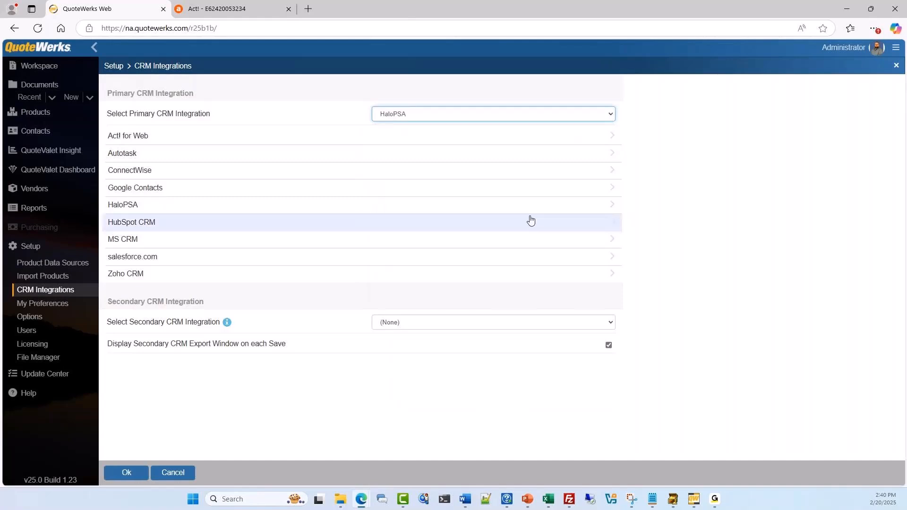
pyautogui.click(143, 471)
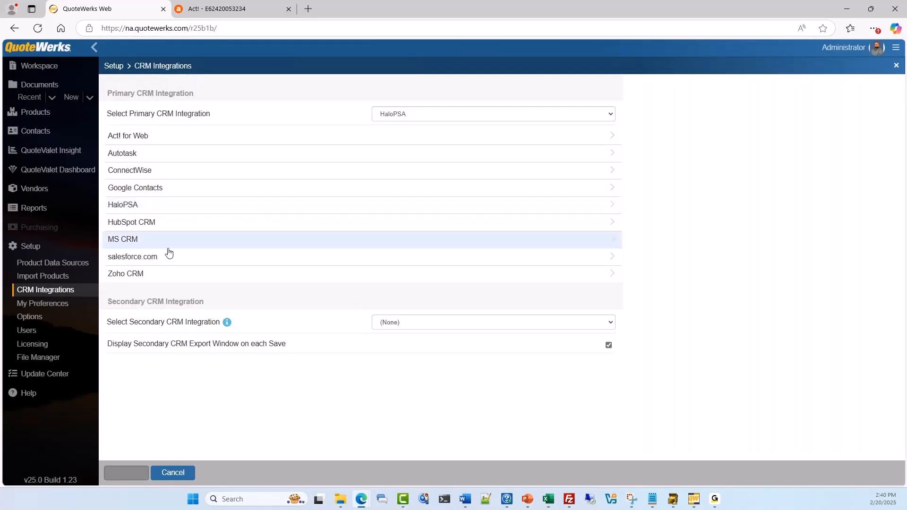
# Start a new quote and search the HaloPSA product database for descriptions containing "cisco"
pyautogui.click(47, 250)
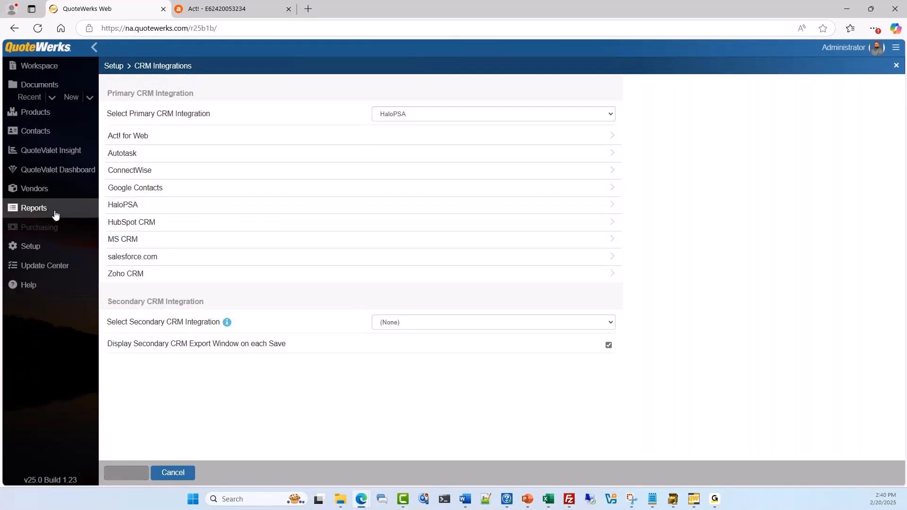
pyautogui.click(79, 100)
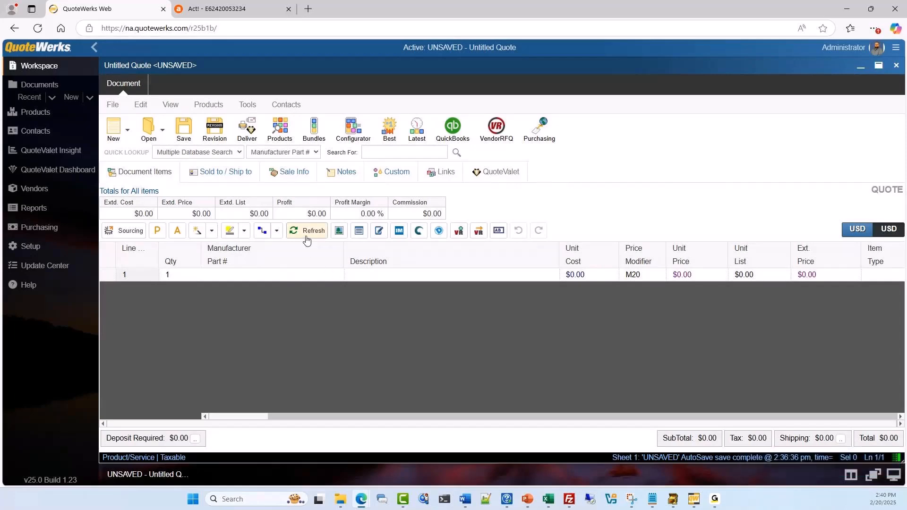
pyautogui.click(280, 138)
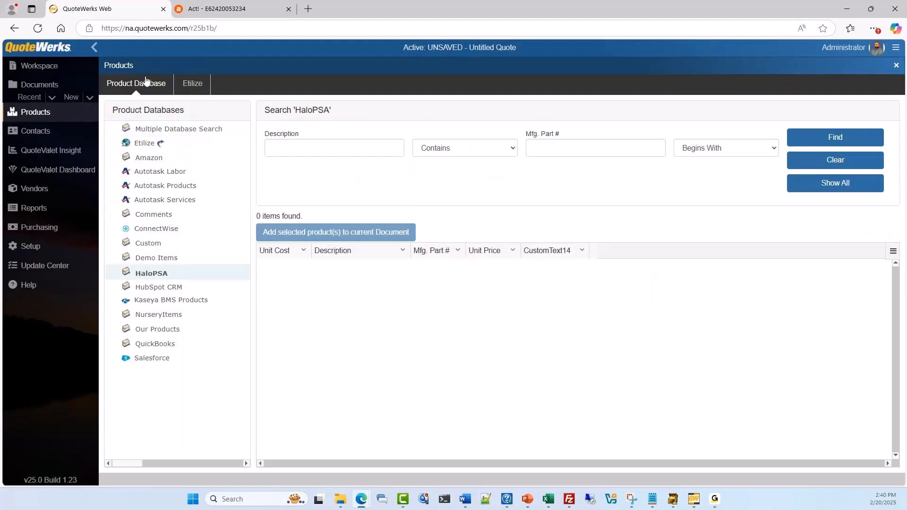
pyautogui.click(172, 274)
pyautogui.click(326, 149)
pyautogui.write('cisco')
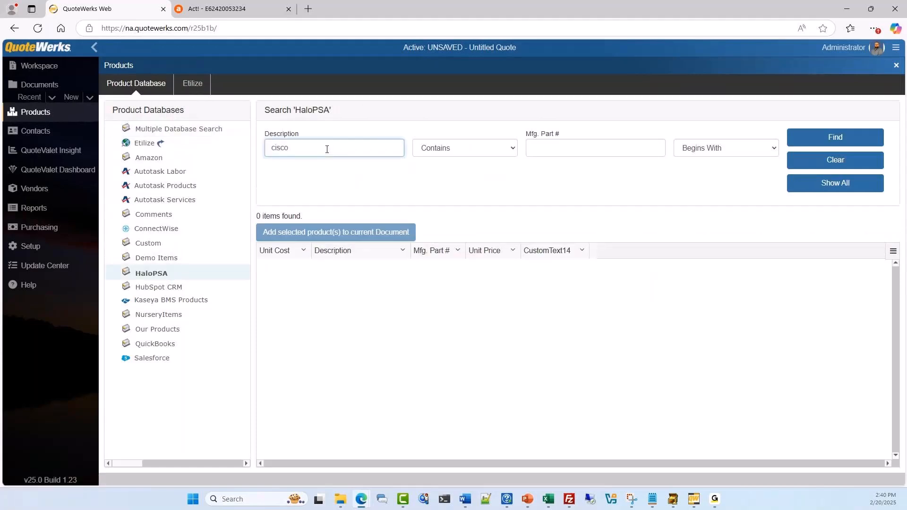
pyautogui.press('Return')
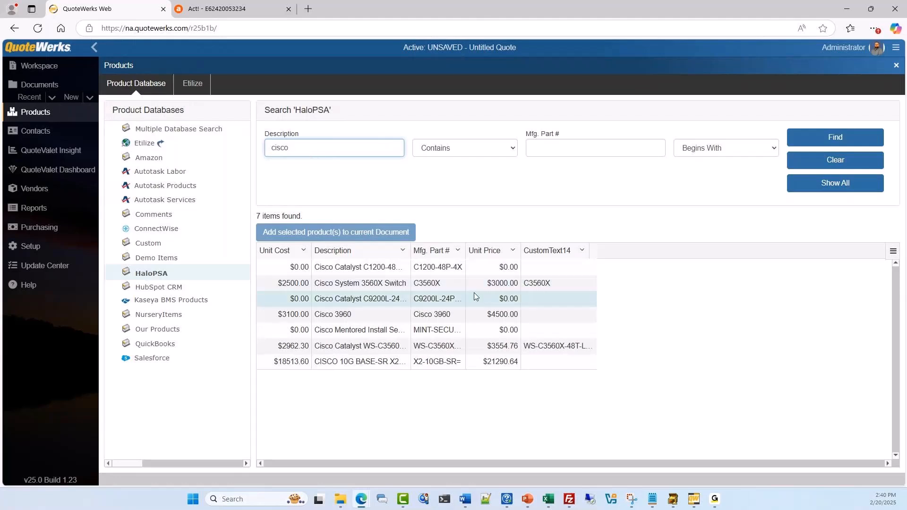
# Add one Cisco System 3560X Switch at a price of 3000.00 to the quote and return to its document items
pyautogui.click(329, 285)
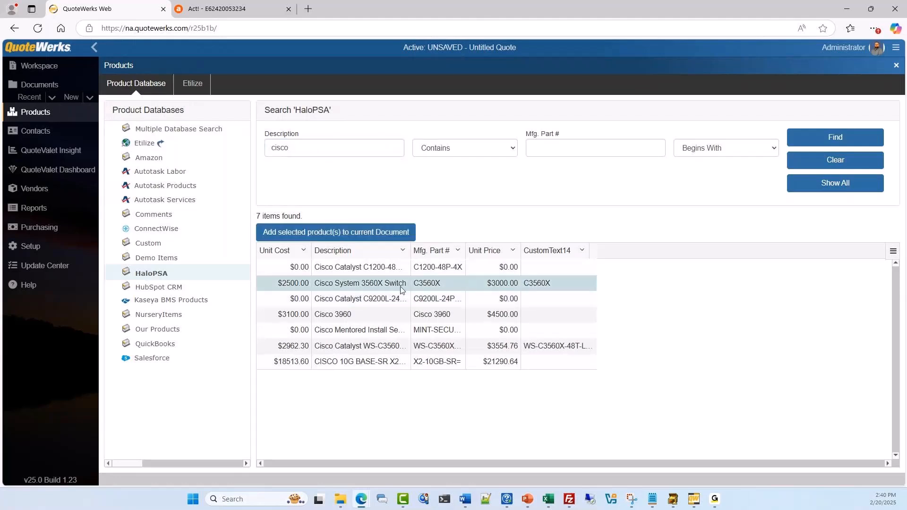
pyautogui.click(383, 233)
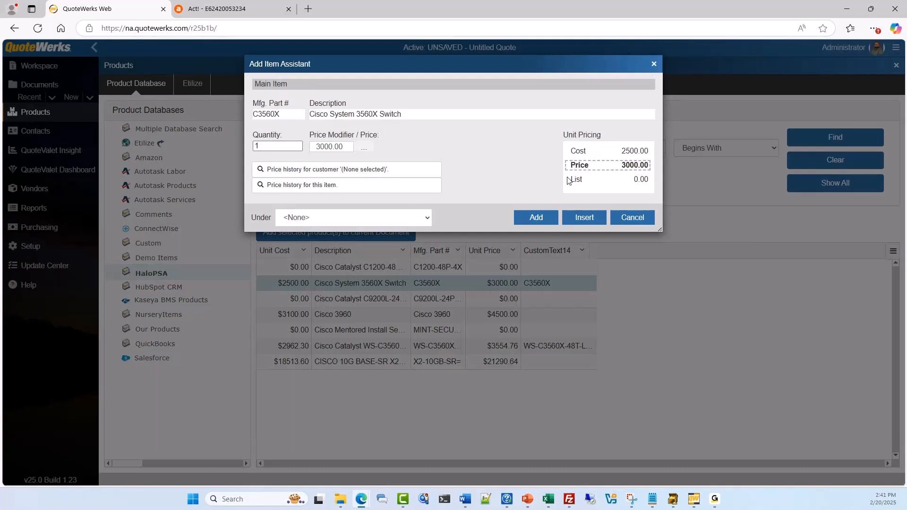
pyautogui.click(537, 218)
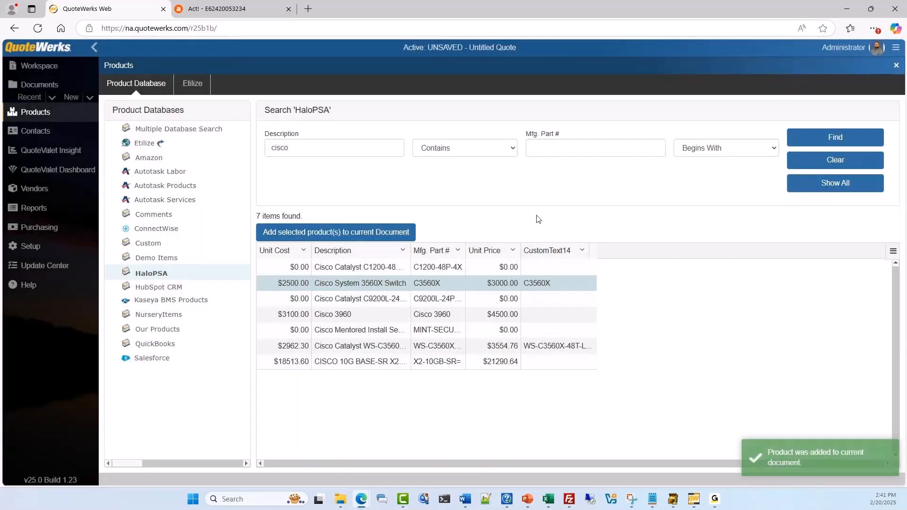
pyautogui.click(897, 65)
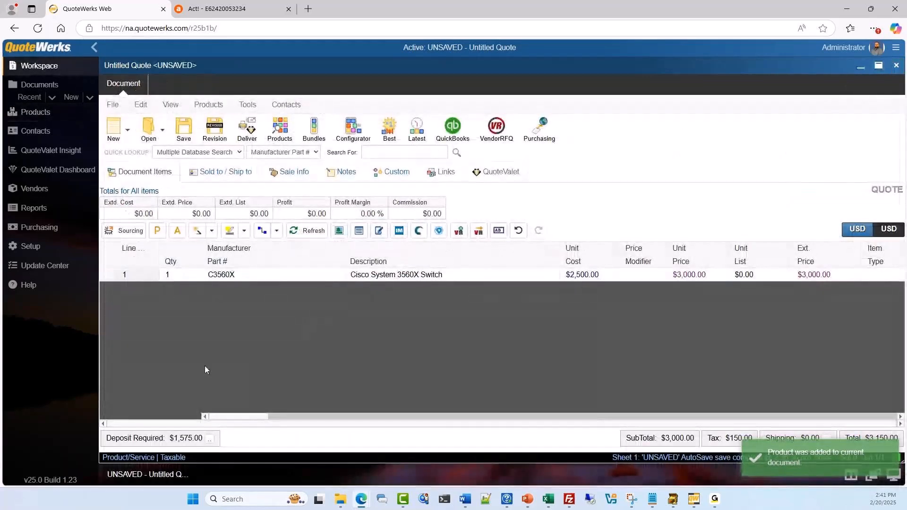
pyautogui.moveTo(235, 419)
pyautogui.mouseDown()
pyautogui.moveTo(277, 419)
pyautogui.moveTo(229, 417)
pyautogui.mouseUp()
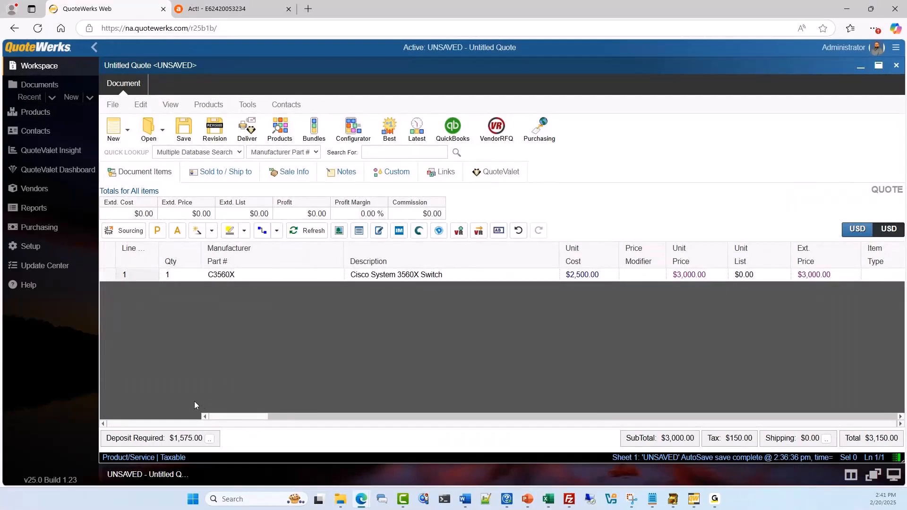
pyautogui.moveTo(142, 279)
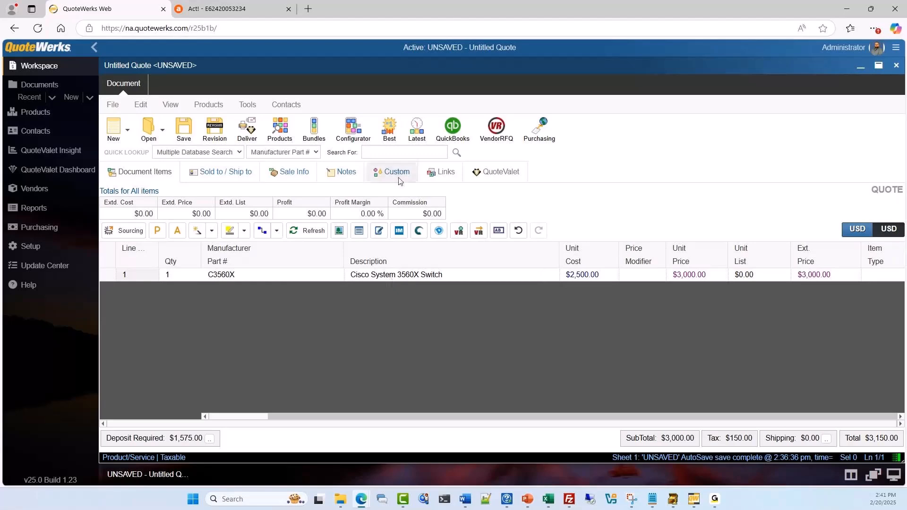
pyautogui.click(269, 274)
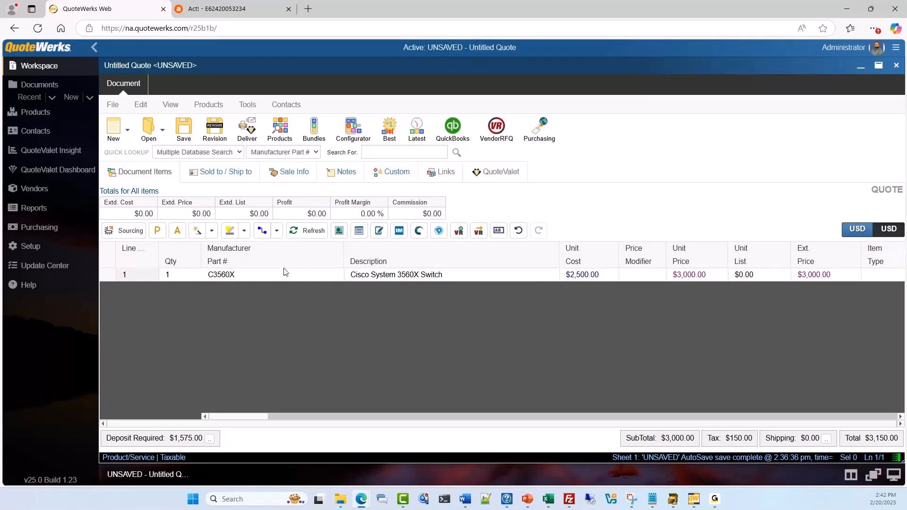
# Look up "computer" among HaloPSA clients and use the first Computer Hut contact for the quote's Sold to, Ship to and Bill to
pyautogui.click(228, 176)
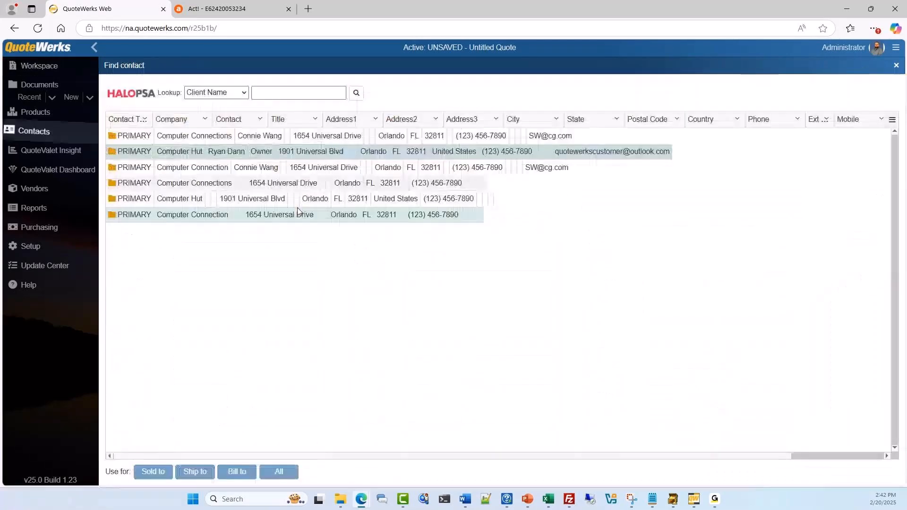
pyautogui.click(285, 91)
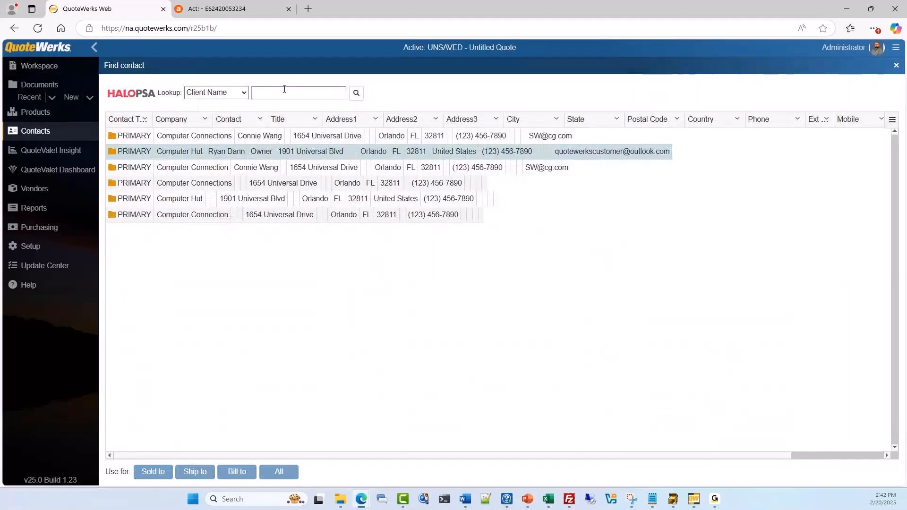
pyautogui.write('computer')
pyautogui.press('Return')
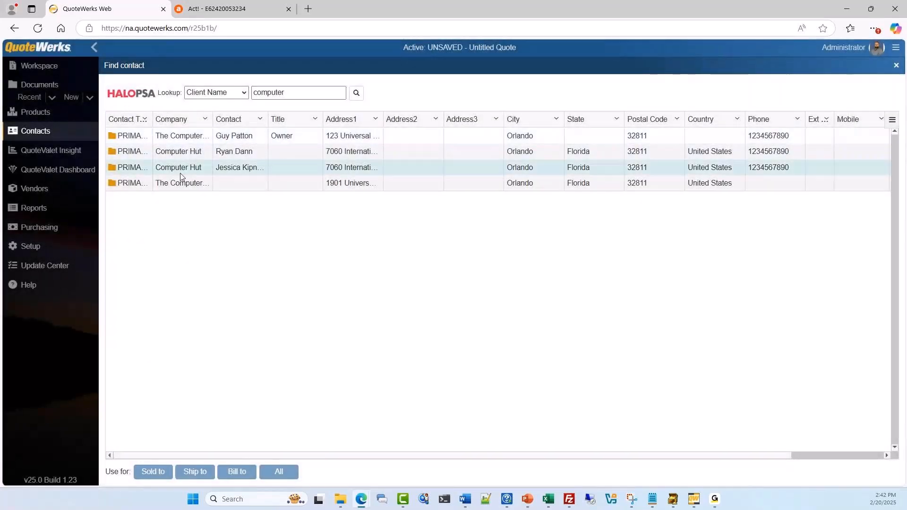
pyautogui.click(188, 159)
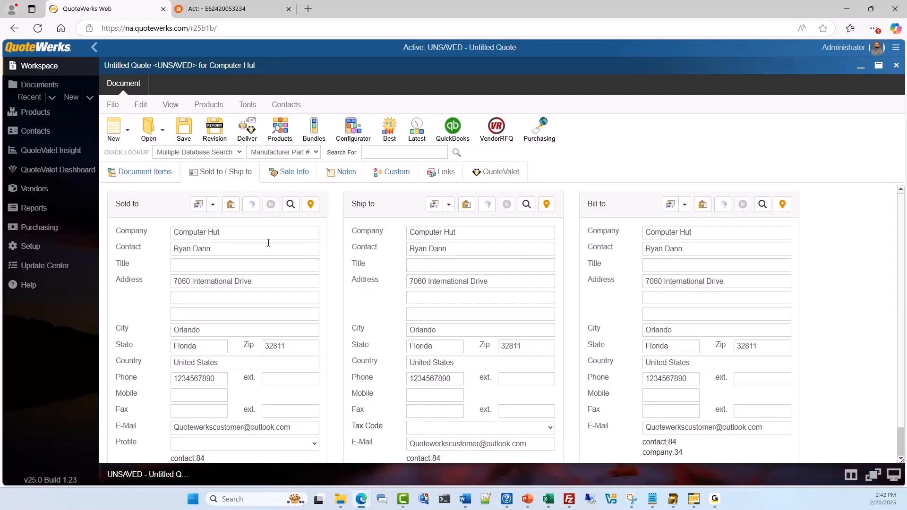
pyautogui.click(212, 205)
pyautogui.click(161, 173)
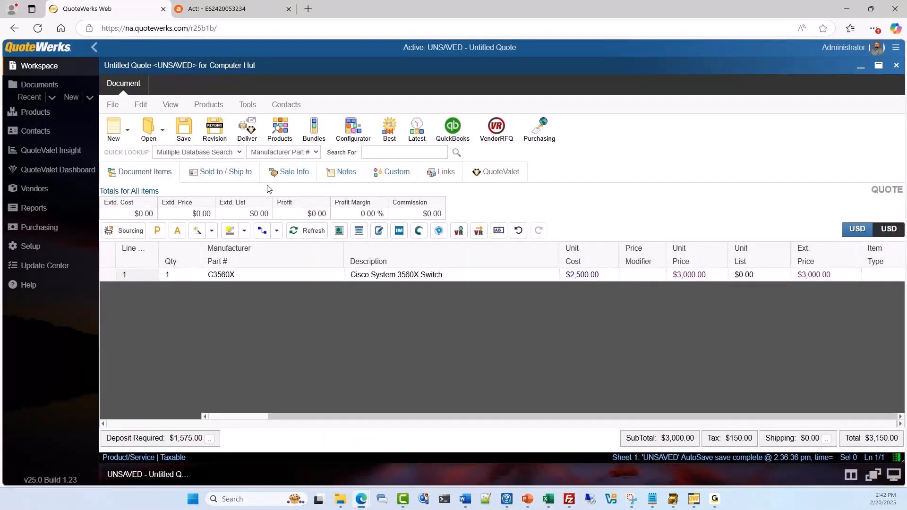
# Save the quote as "Computer Hut - February 20, 2025" with HaloPSA sales opportunity and quote creation enabled
pyautogui.click(184, 128)
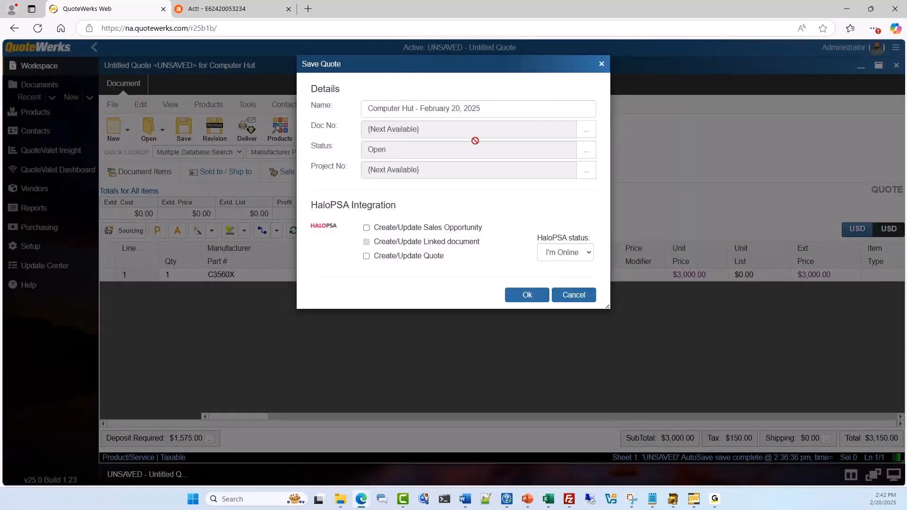
pyautogui.click(366, 228)
pyautogui.click(367, 256)
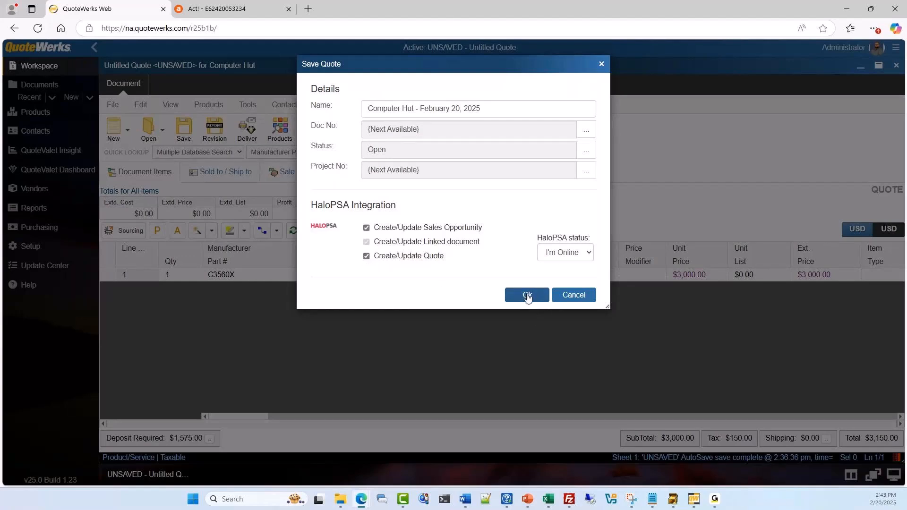
pyautogui.click(527, 296)
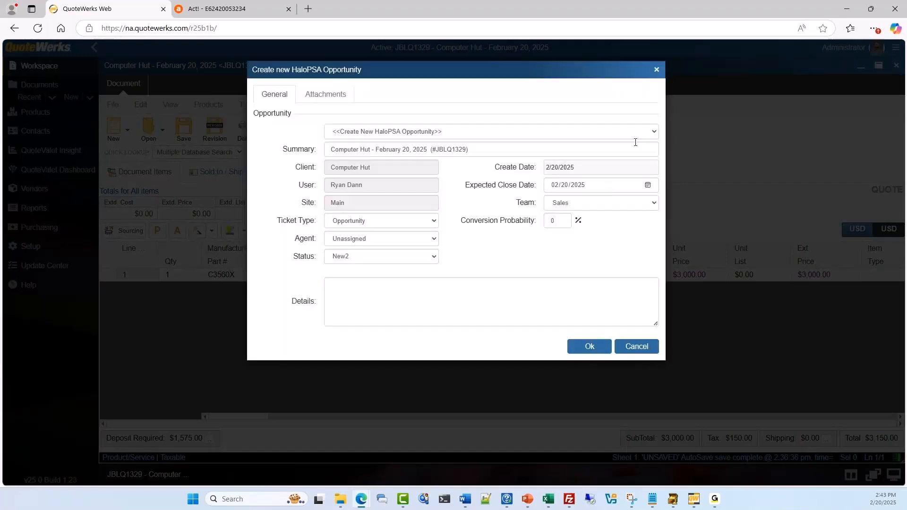
# Create a new HaloPSA opportunity for the quote, keeping the ticket type Opportunity, team Sales and status New2
pyautogui.click(653, 133)
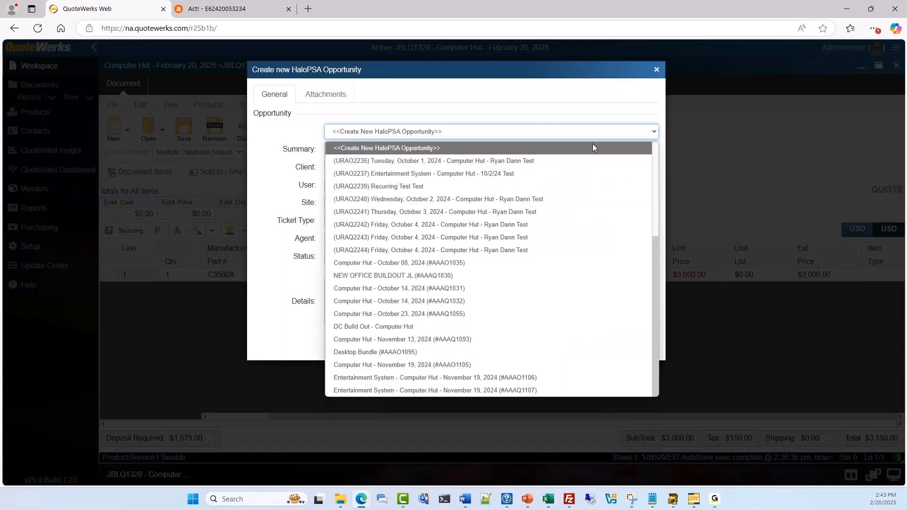
pyautogui.click(654, 133)
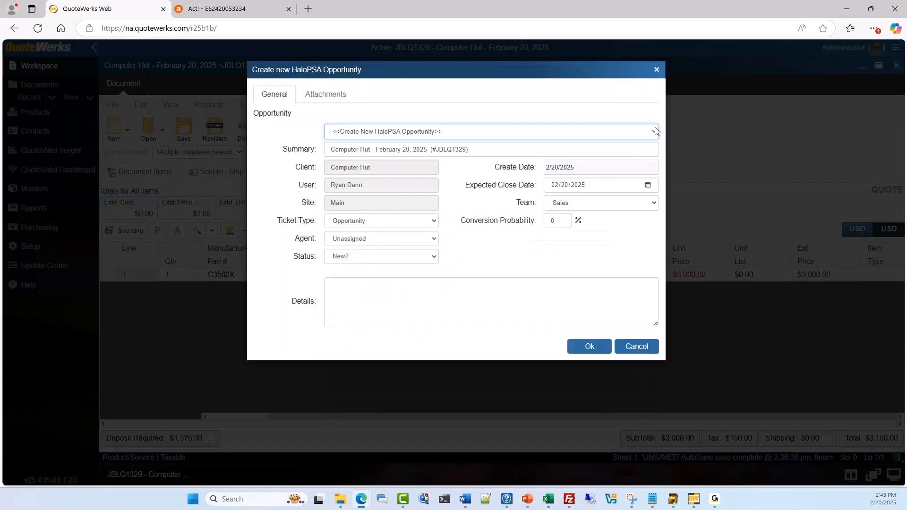
pyautogui.click(434, 222)
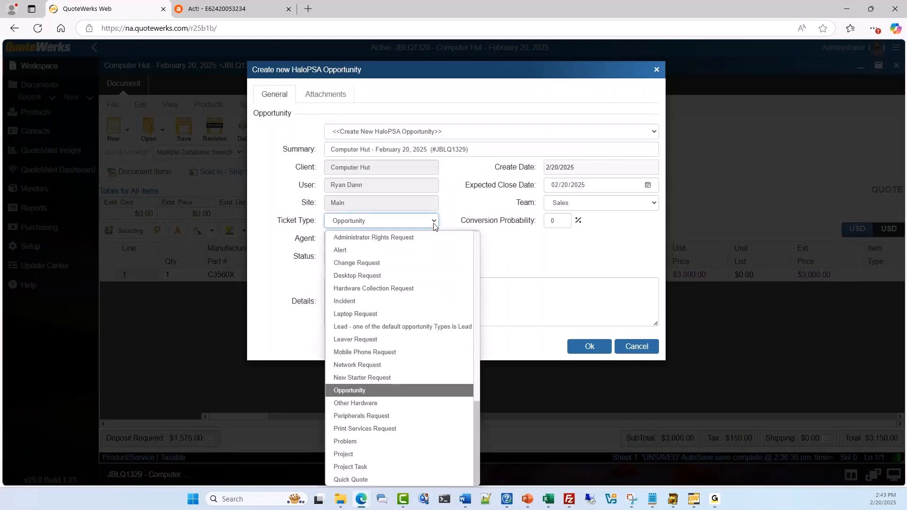
pyautogui.click(431, 222)
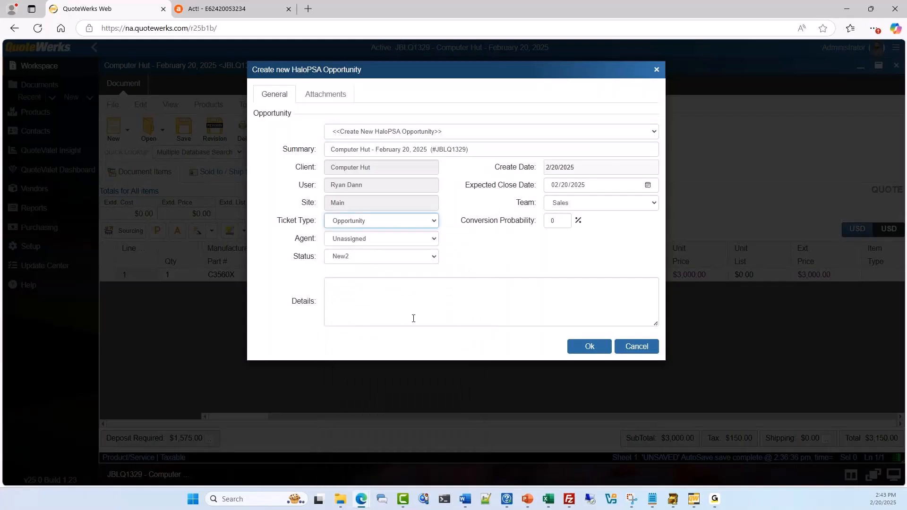
pyautogui.click(581, 349)
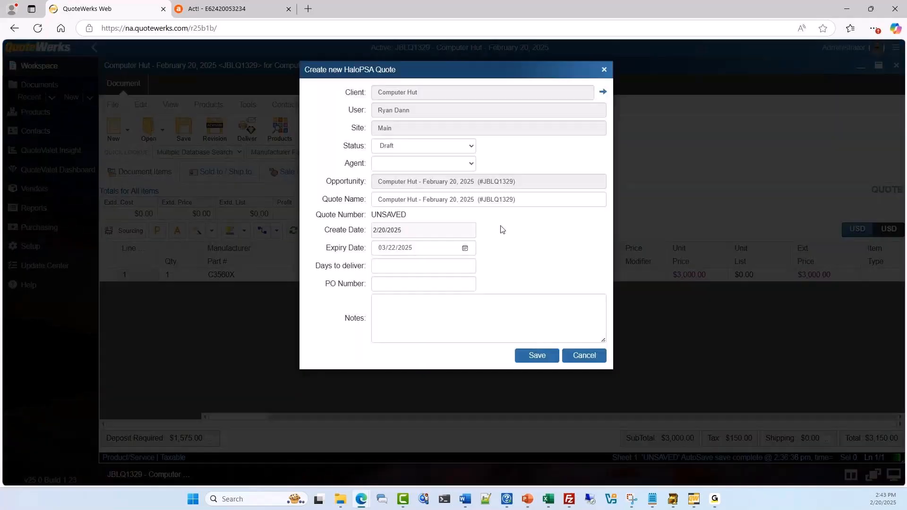
# Create the HaloPSA quote with status Sent and an assigned agent
pyautogui.click(467, 147)
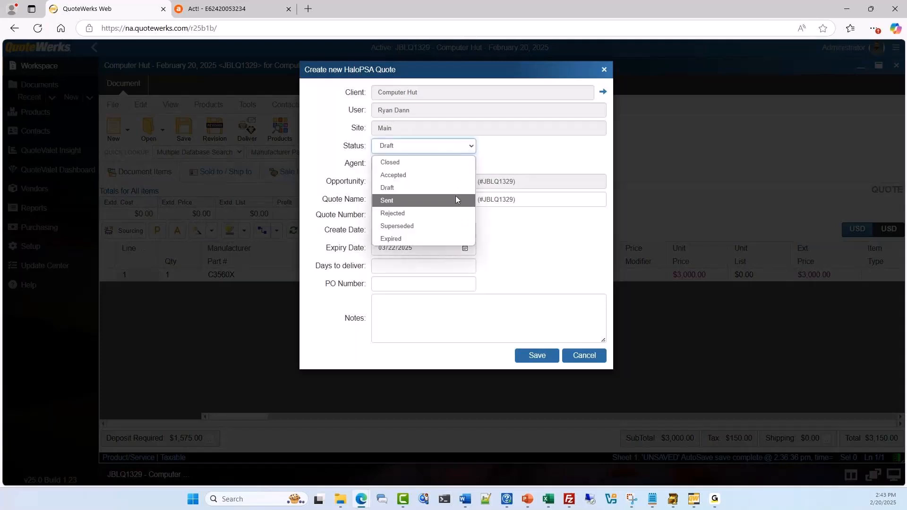
pyautogui.click(460, 200)
pyautogui.click(465, 164)
pyautogui.click(451, 204)
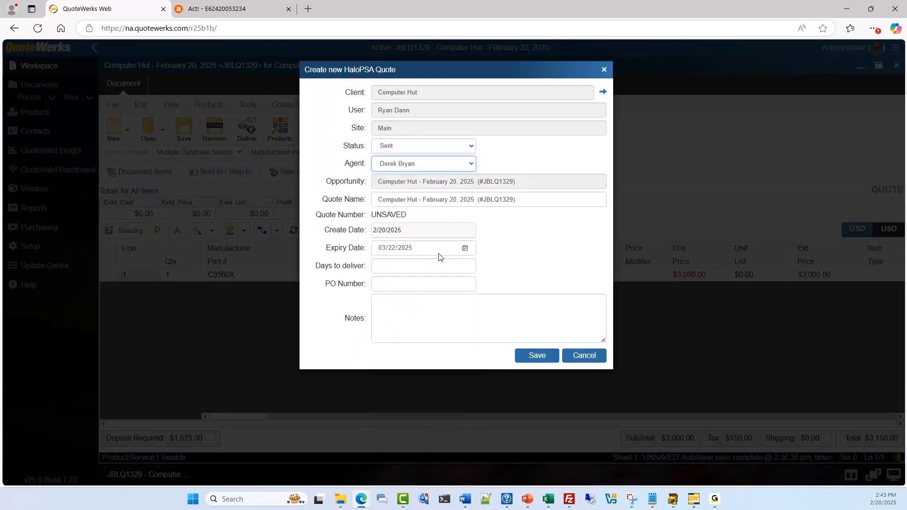
pyautogui.click(539, 355)
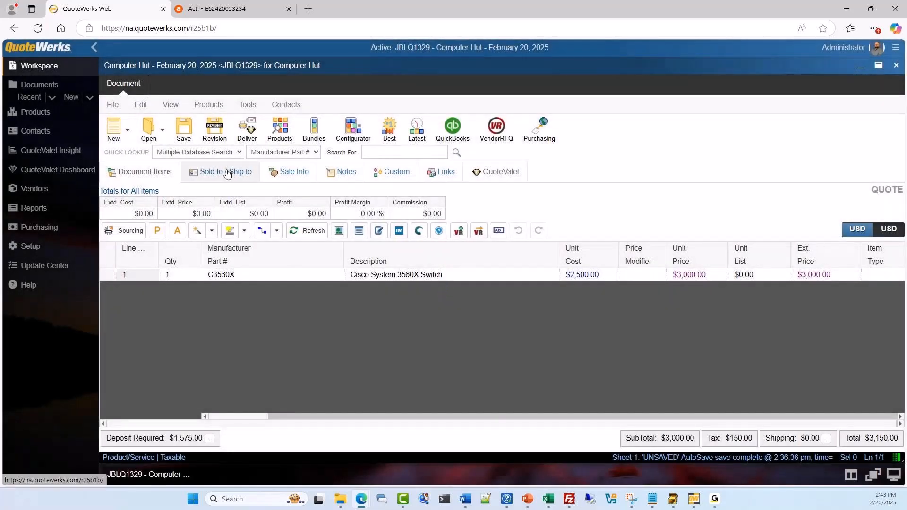
# Open the quote's linked opportunity in HaloPSA and examine its end-user details and opportunity information
pyautogui.click(445, 173)
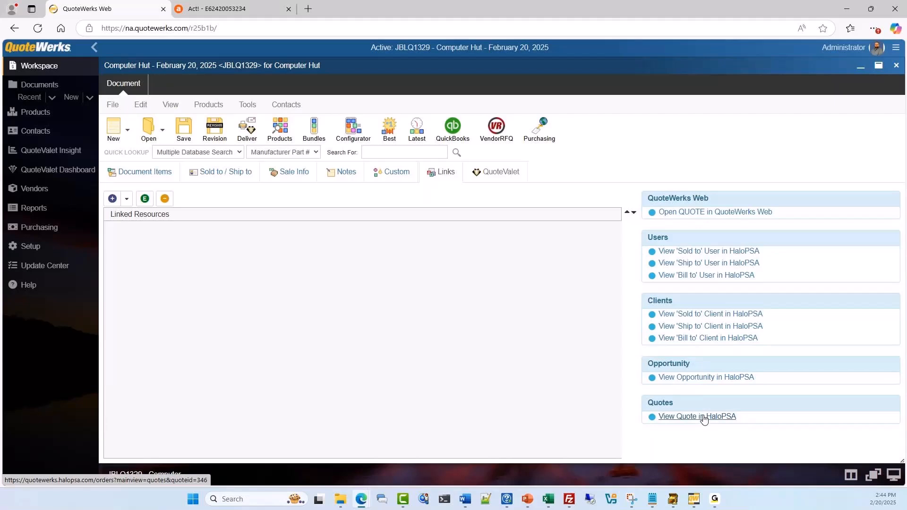
pyautogui.click(697, 378)
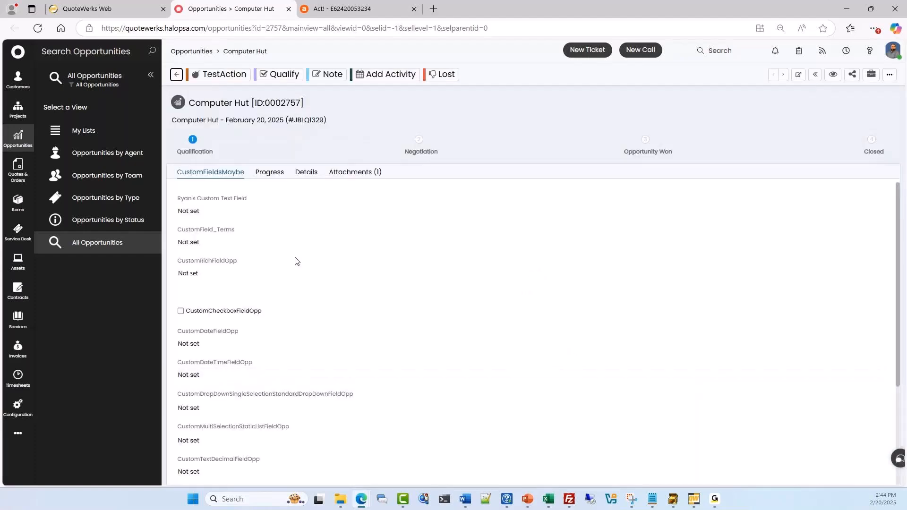
pyautogui.click(305, 176)
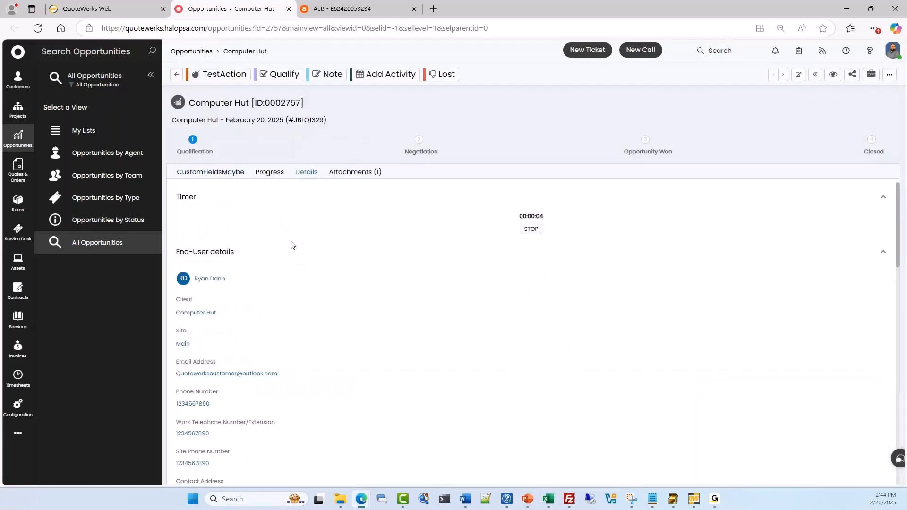
pyautogui.scroll(-12, 289, 259)
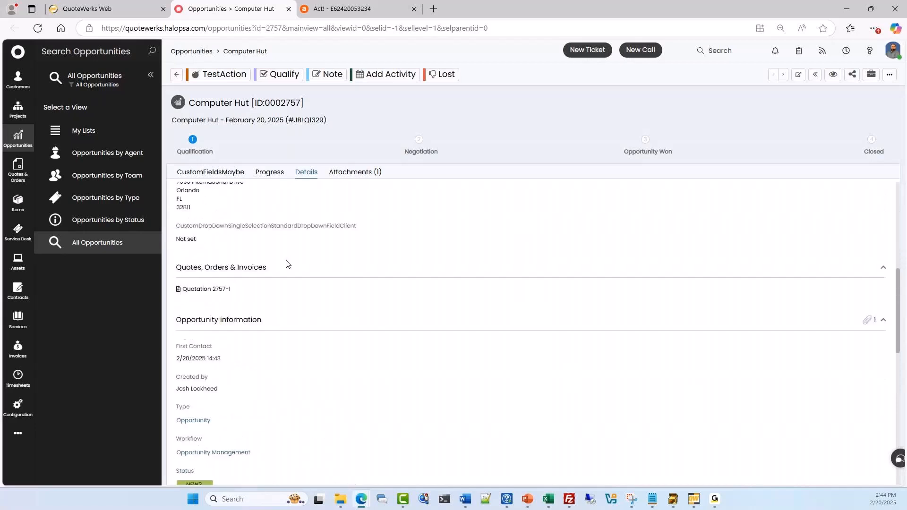
pyautogui.scroll(-3, 287, 263)
pyautogui.scroll(4, 287, 263)
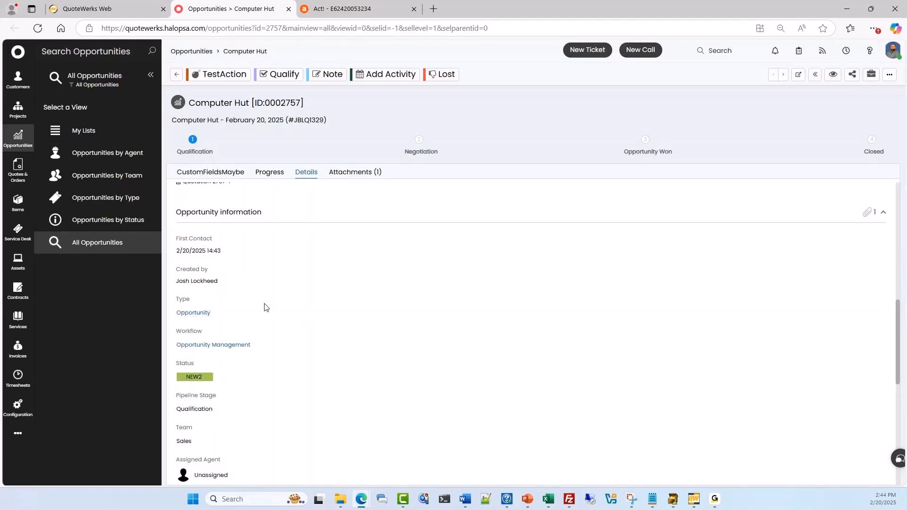
pyautogui.scroll(-2, 265, 307)
pyautogui.scroll(-1, 264, 305)
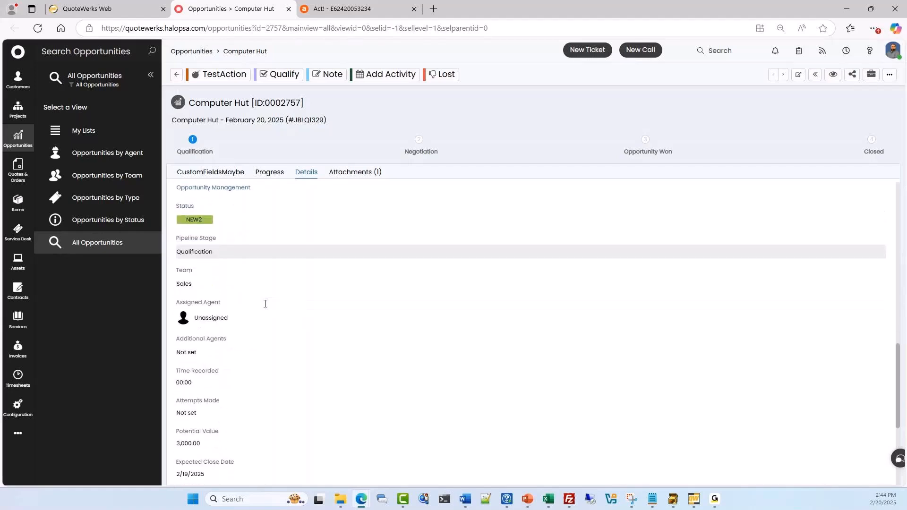
pyautogui.scroll(1, 264, 307)
pyautogui.scroll(2, 265, 308)
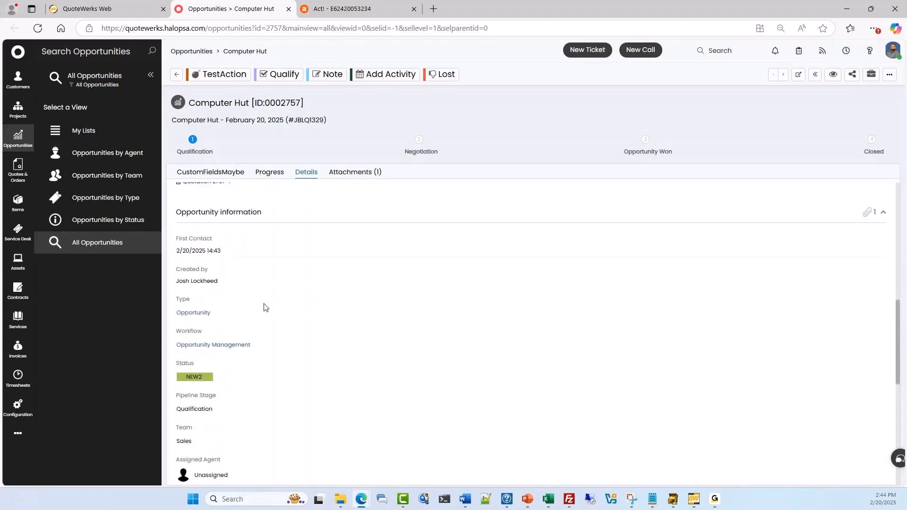
# View the quotation attached to the Computer Hut opportunity in HaloPSA and close it
pyautogui.scroll(-1, 264, 308)
pyautogui.scroll(4, 263, 308)
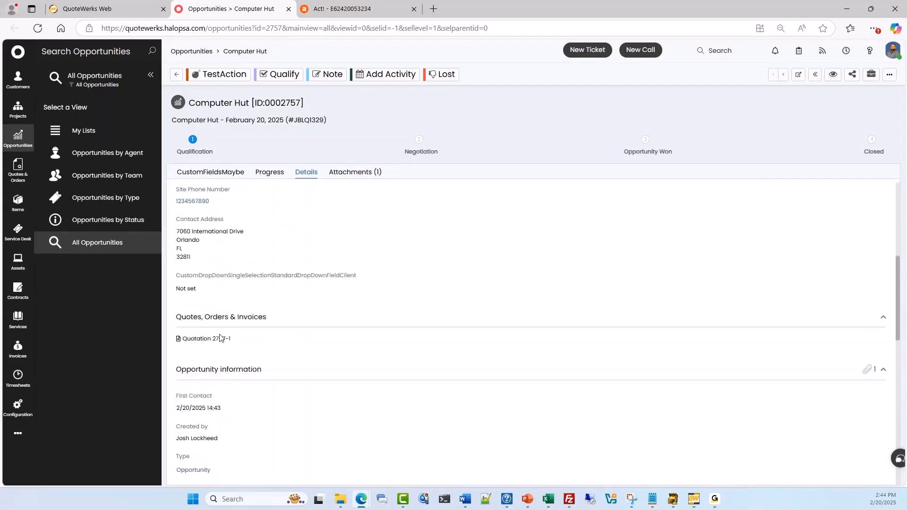
pyautogui.click(215, 339)
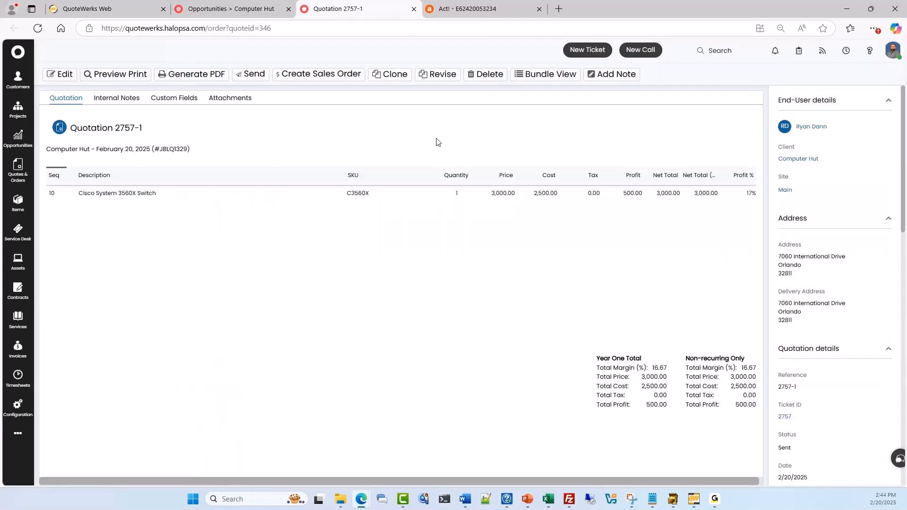
pyautogui.click(414, 9)
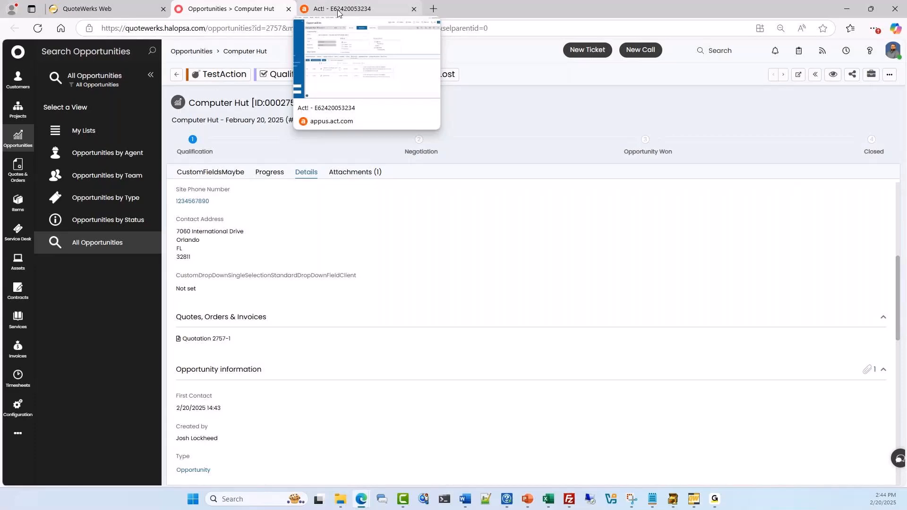
# Convert the Computer Hut quote to an order, closing its HaloPSA opportunity as won with status Approved and its HaloPSA quote as Accepted
pyautogui.click(142, 10)
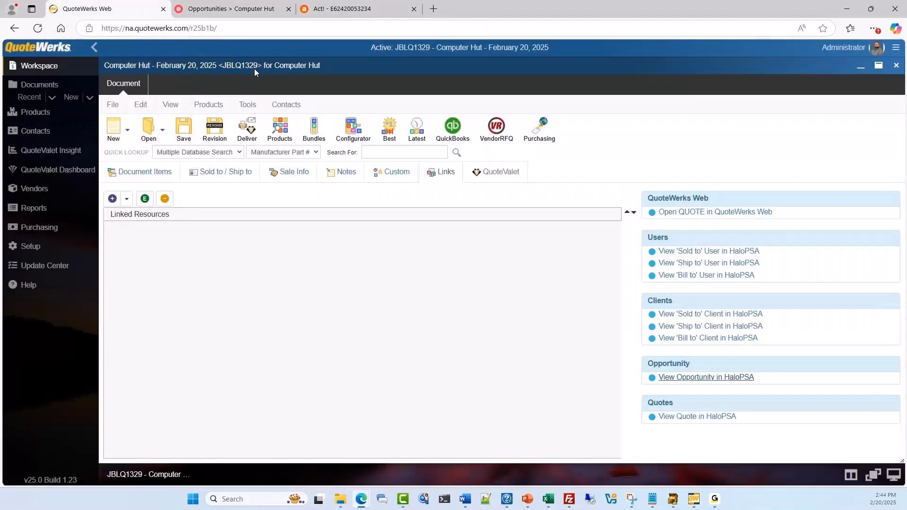
pyautogui.click(116, 108)
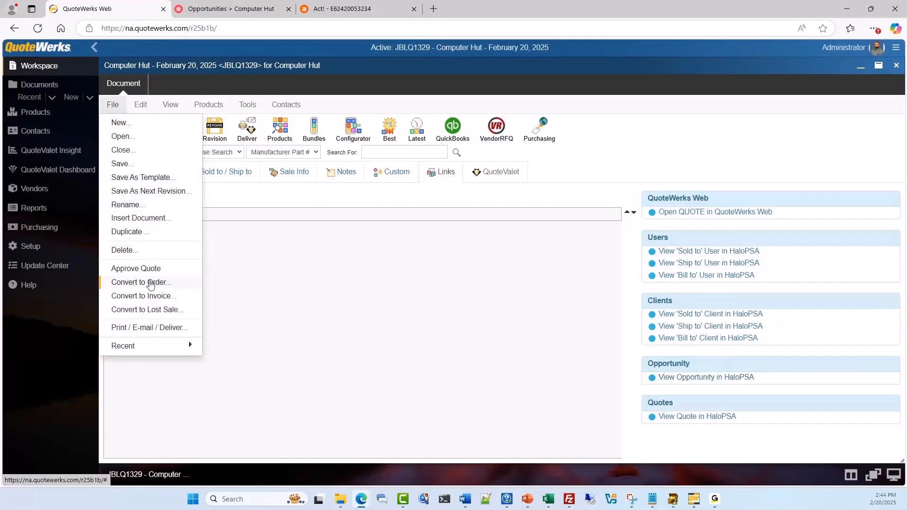
pyautogui.click(150, 282)
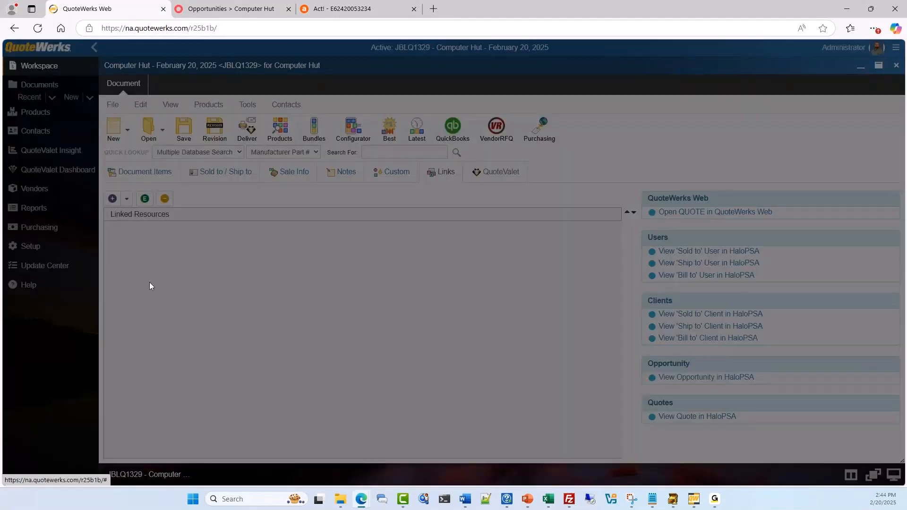
pyautogui.press('Return')
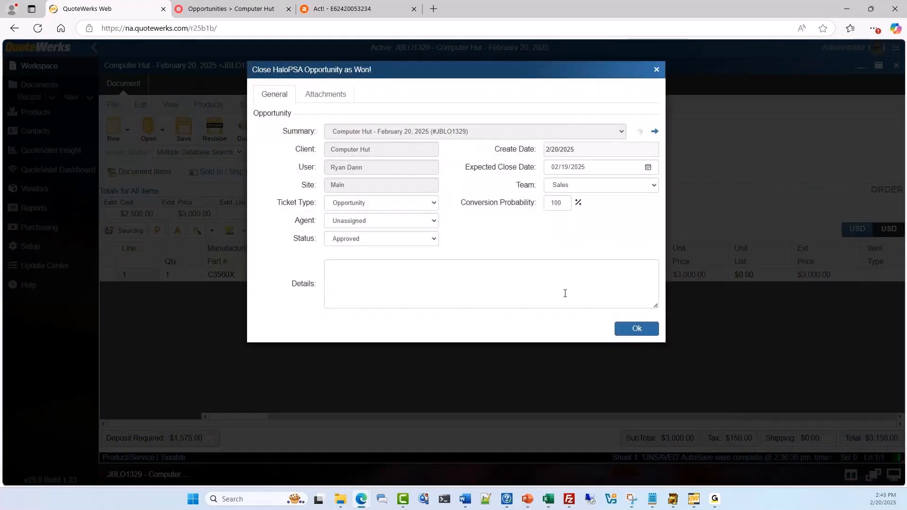
pyautogui.click(636, 330)
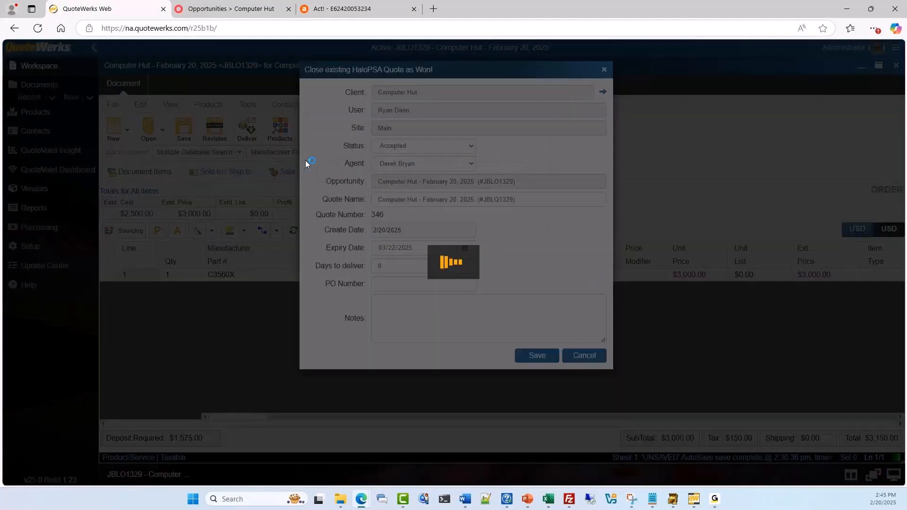
pyautogui.click(537, 357)
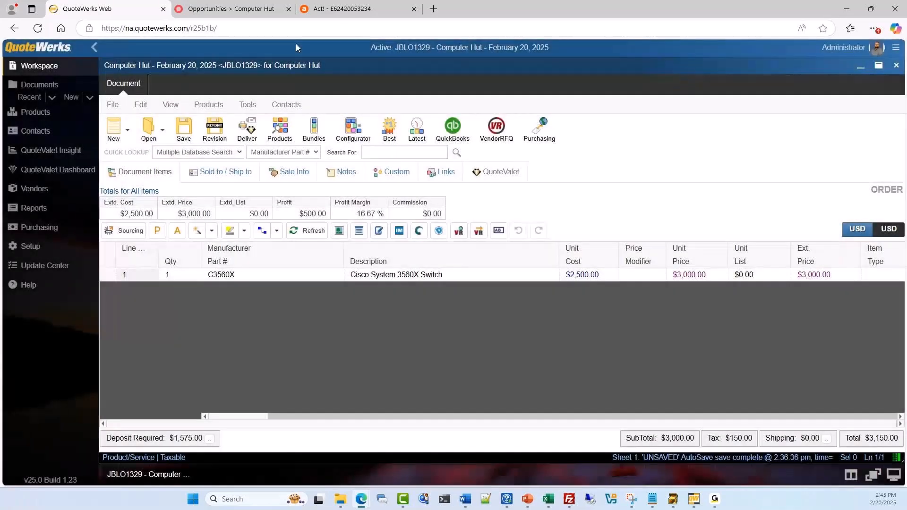
# Refresh the Computer Hut opportunity in HaloPSA and review its attachments and its quotes, orders and invoices
pyautogui.click(246, 9)
pyautogui.click(38, 28)
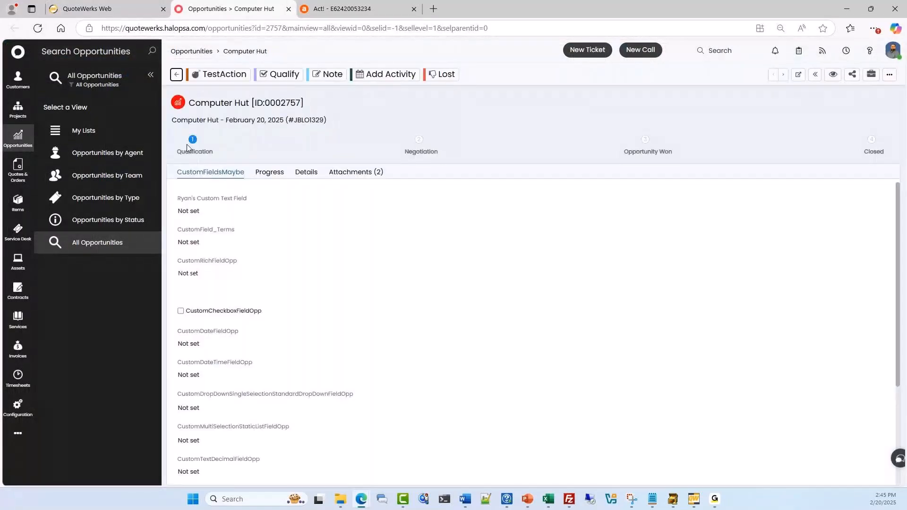
pyautogui.click(363, 178)
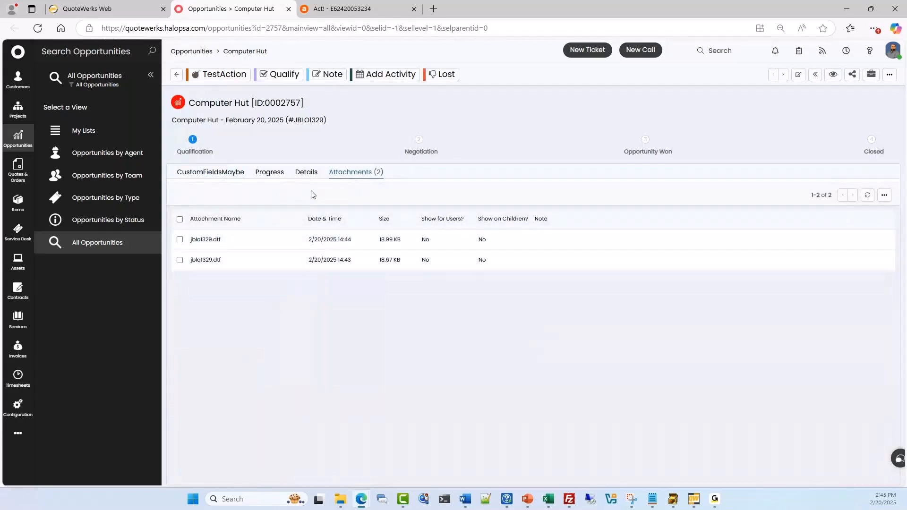
pyautogui.click(306, 175)
pyautogui.scroll(-5, 339, 216)
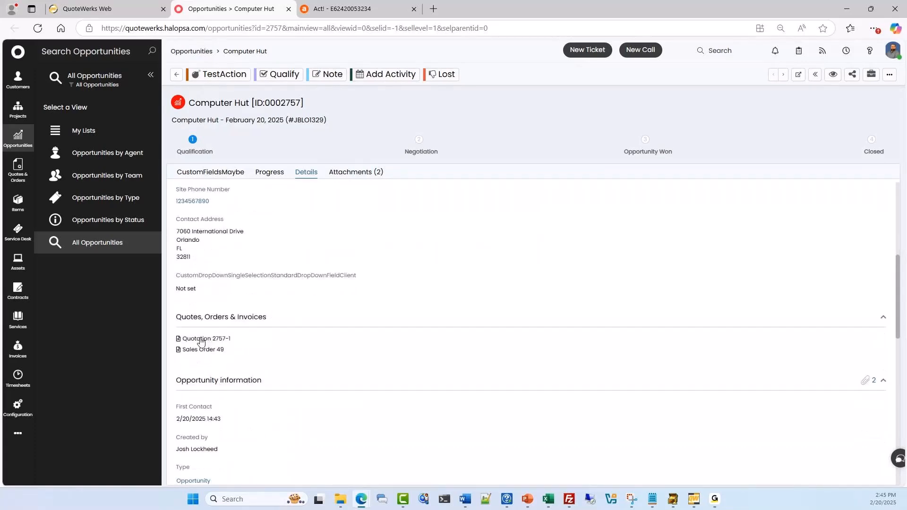
# View the sales order linked to the HaloPSA opportunity and return to the order in QuoteWerks Web
pyautogui.click(212, 351)
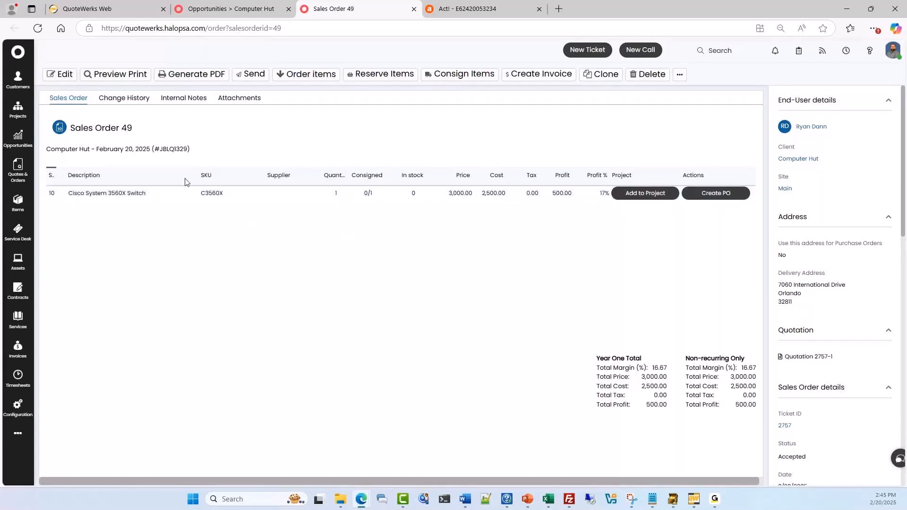
pyautogui.click(229, 9)
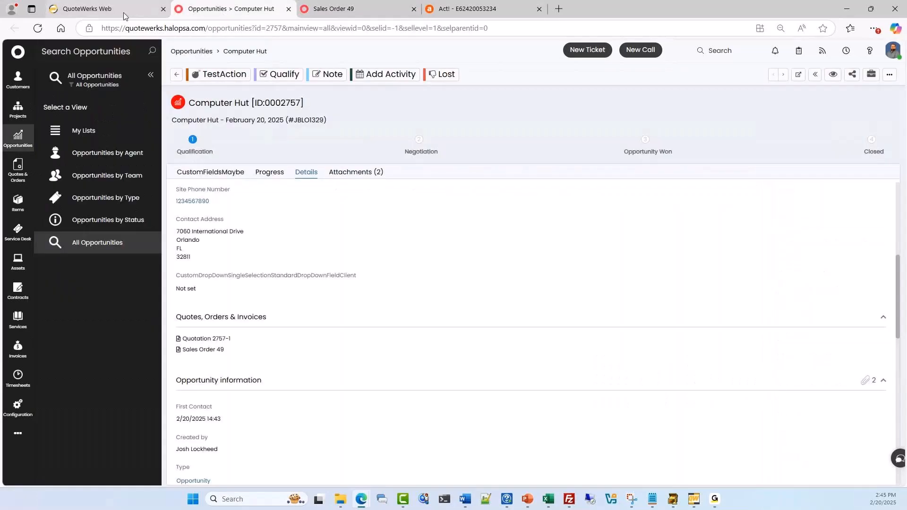
pyautogui.click(124, 14)
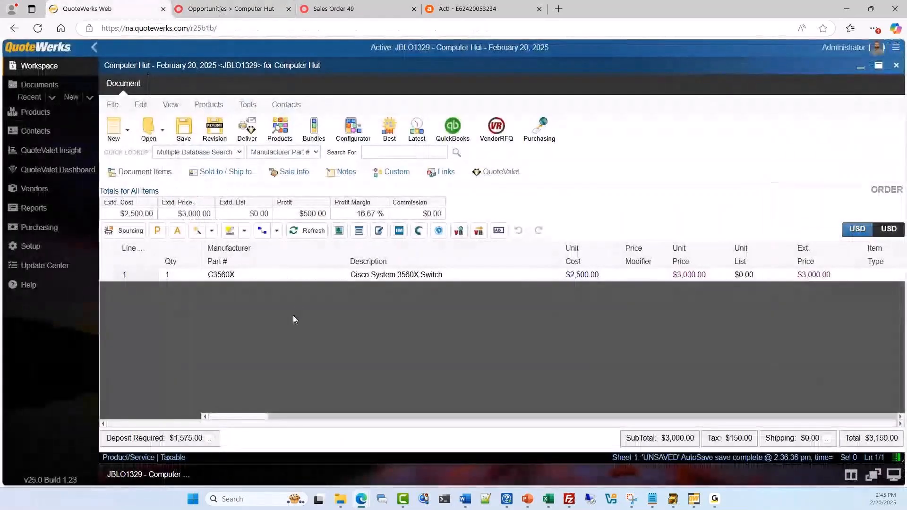
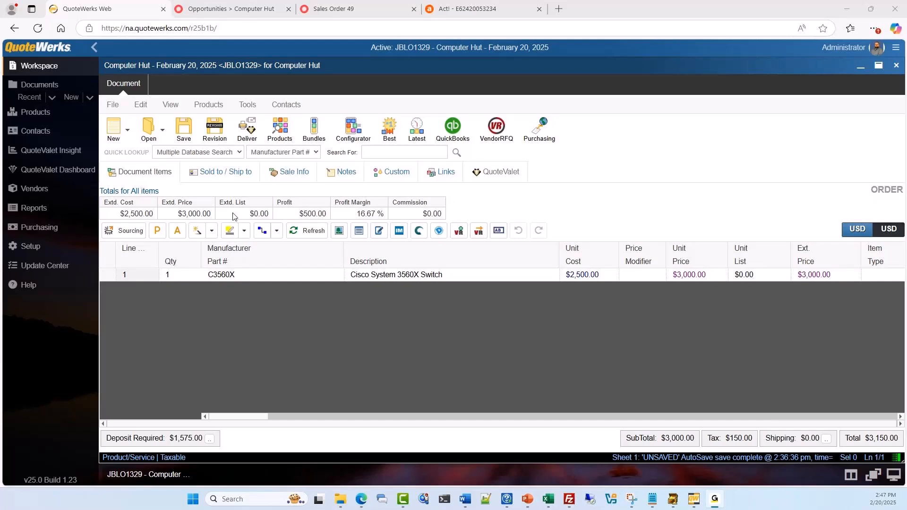
# Examine the accounting options for the QuickBooks link, the selected accounting integration and the purchase order integration
pyautogui.click(52, 246)
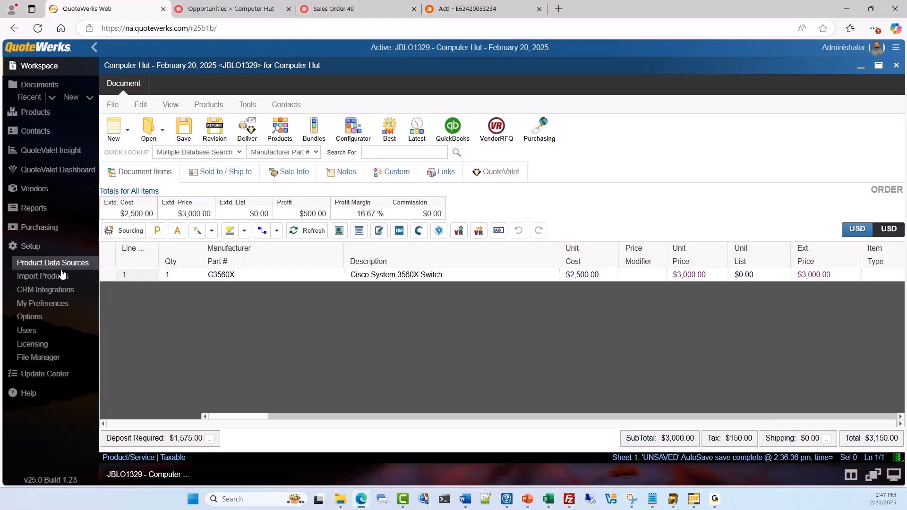
pyautogui.click(53, 317)
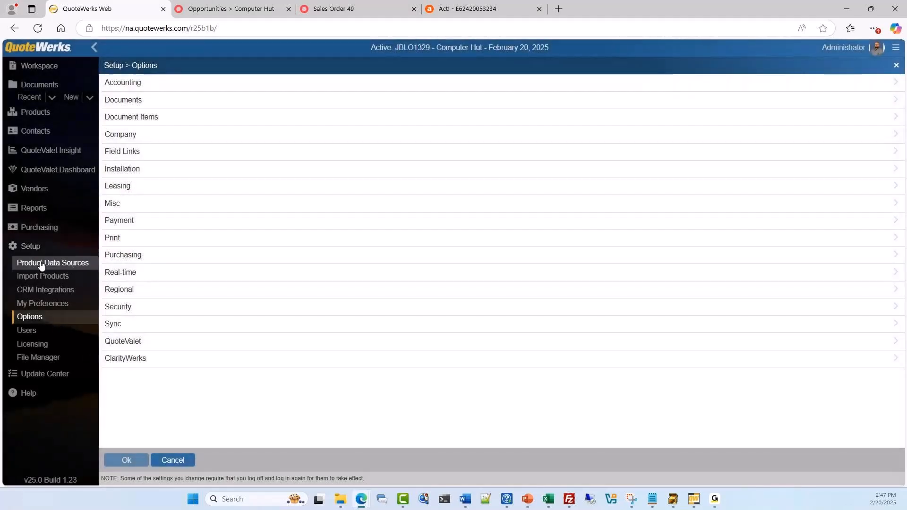
pyautogui.click(145, 86)
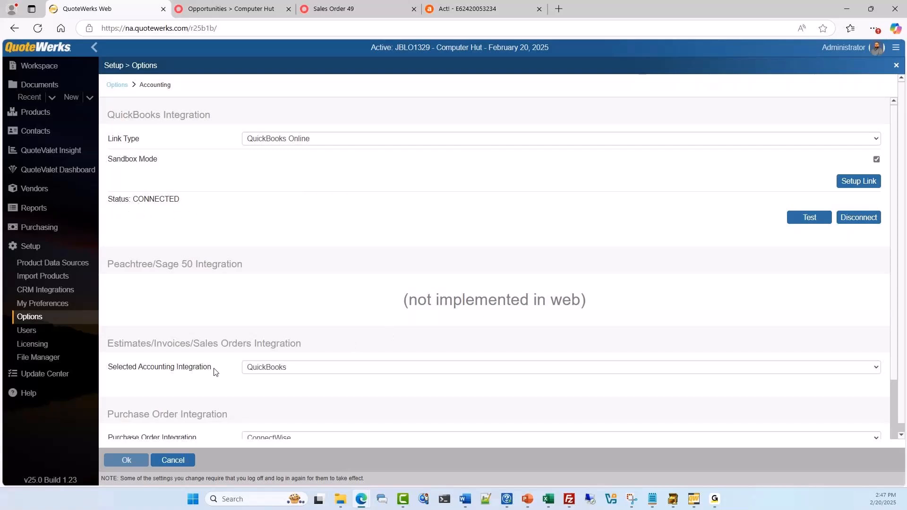
pyautogui.scroll(-2, 215, 372)
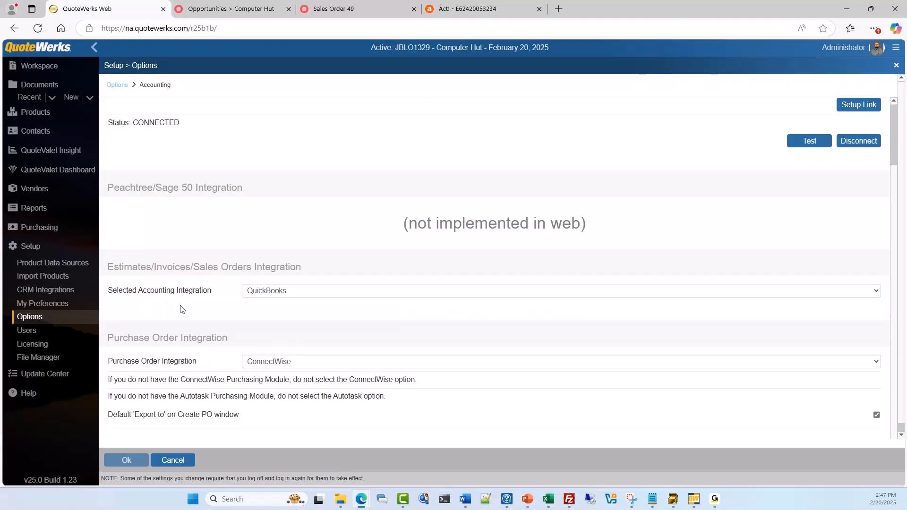
pyautogui.scroll(2, 184, 309)
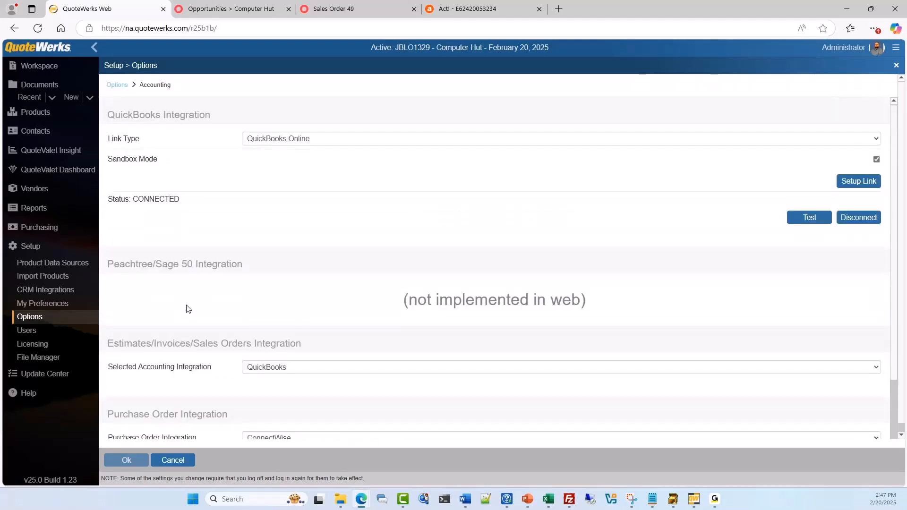
# Return to the workspace, open the QuickBooks export and select the first non-exported order
pyautogui.click(43, 67)
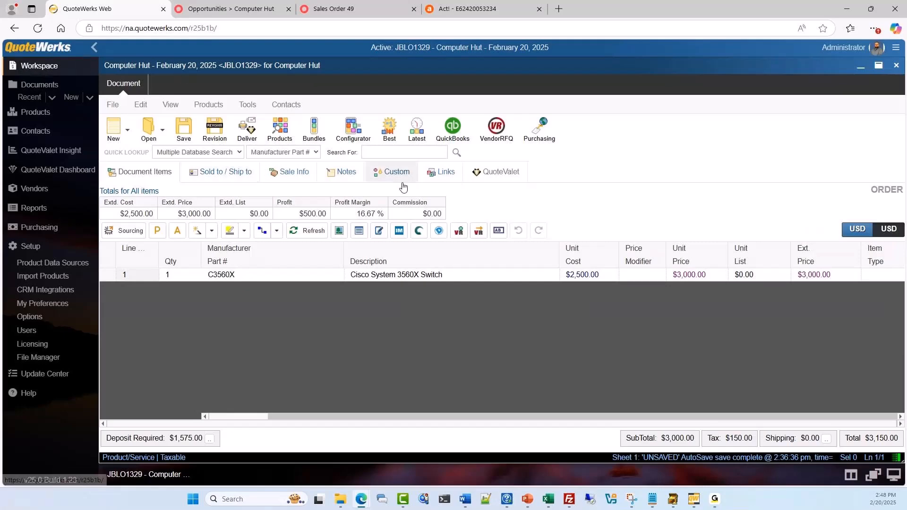
pyautogui.click(453, 127)
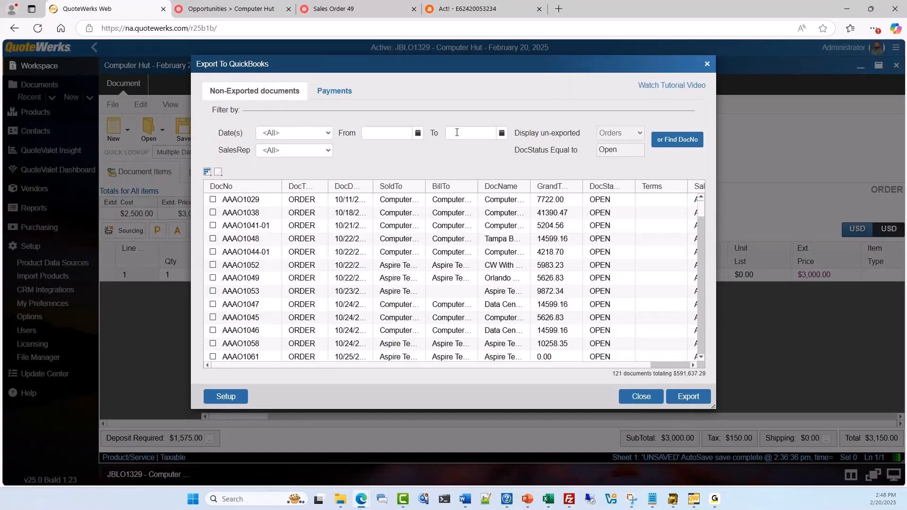
pyautogui.click(213, 200)
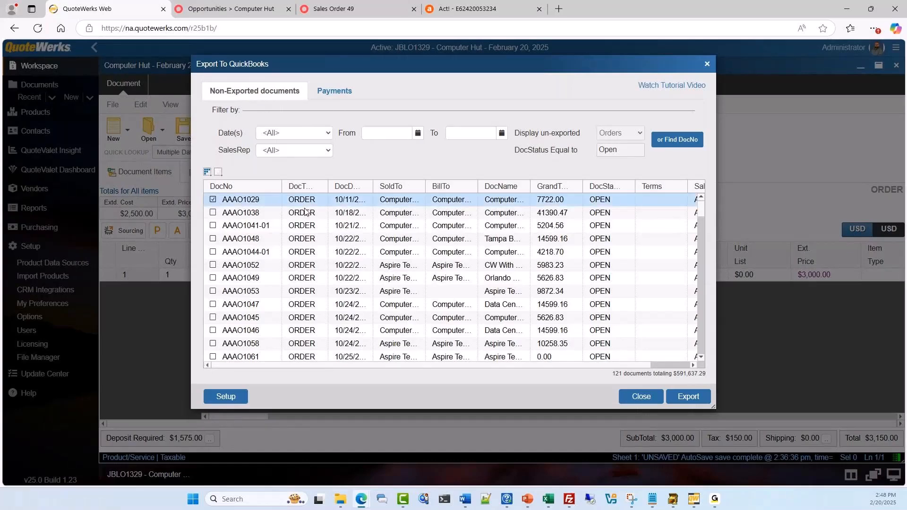
# Look over the export's date and sales rep filters and its payments list, ending on the non-exported documents
pyautogui.click(417, 134)
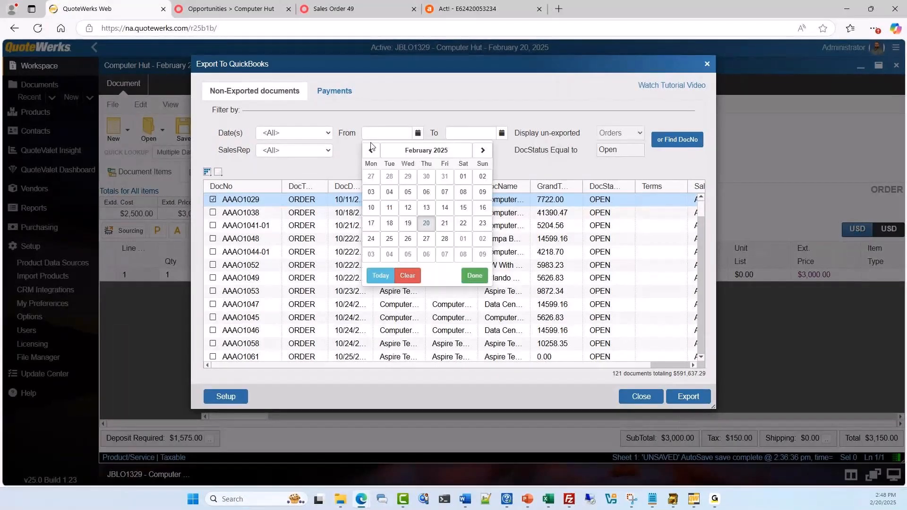
pyautogui.click(354, 132)
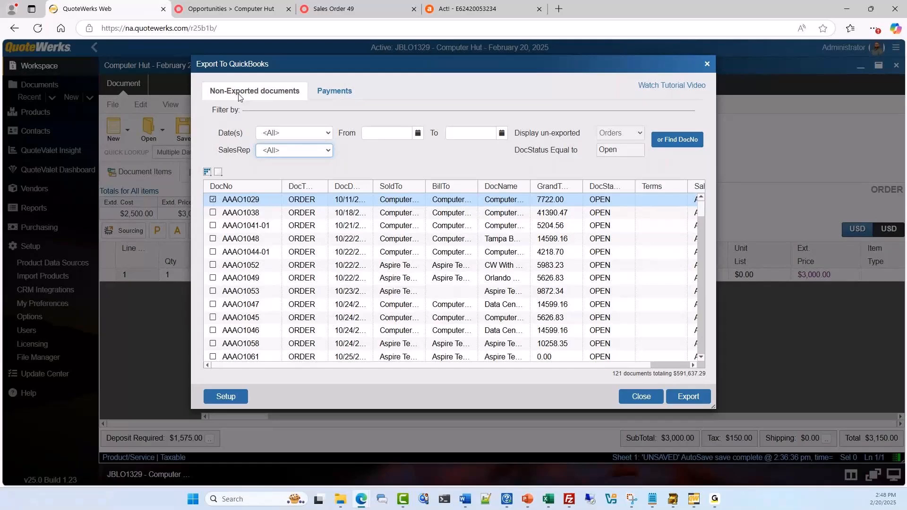
pyautogui.click(335, 98)
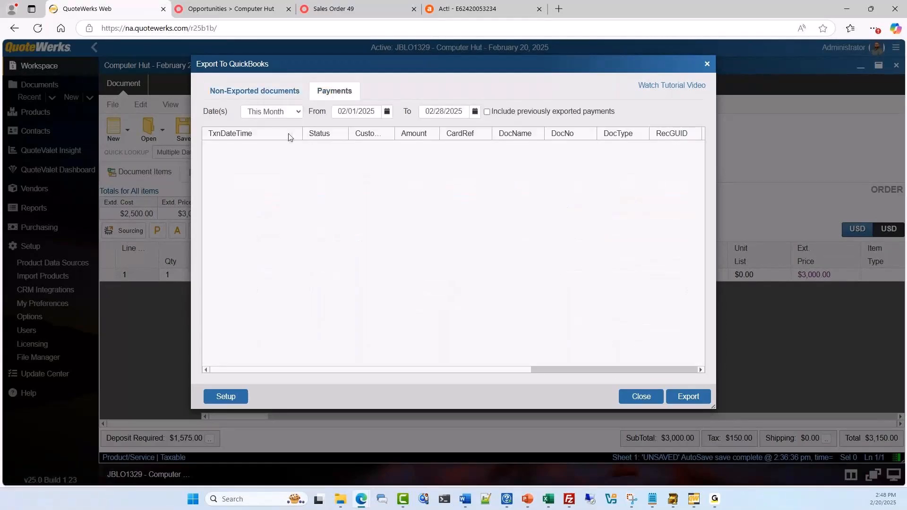
pyautogui.click(265, 90)
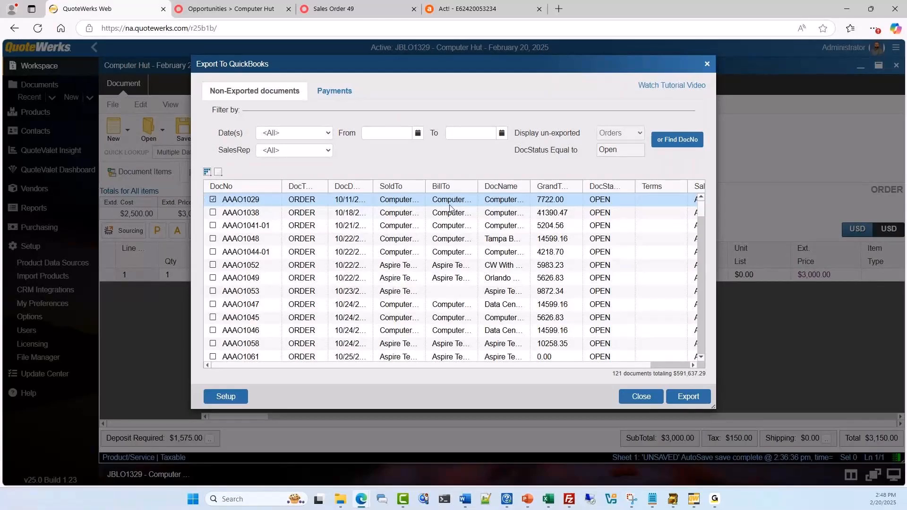
# Export the selected order to QuickBooks Online with the sales tax item Out of scope (0), and close the export window
pyautogui.click(694, 399)
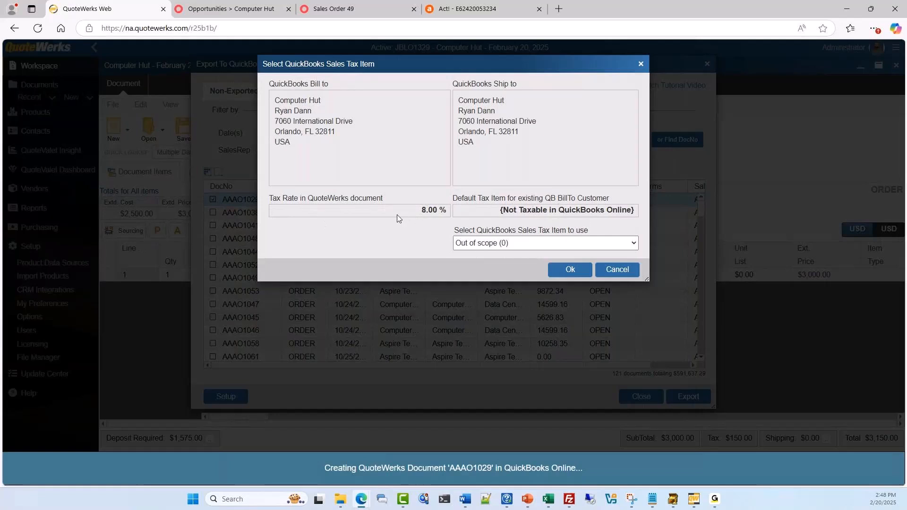
pyautogui.click(569, 270)
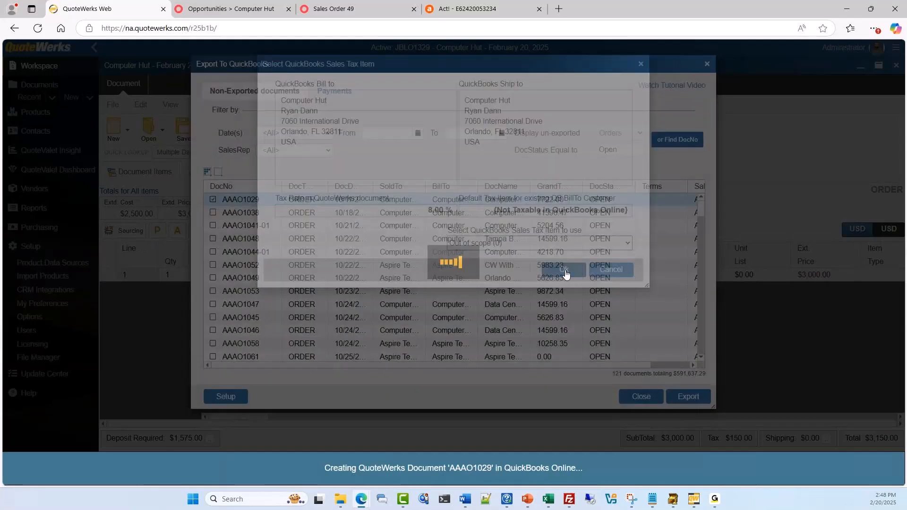
pyautogui.click(572, 279)
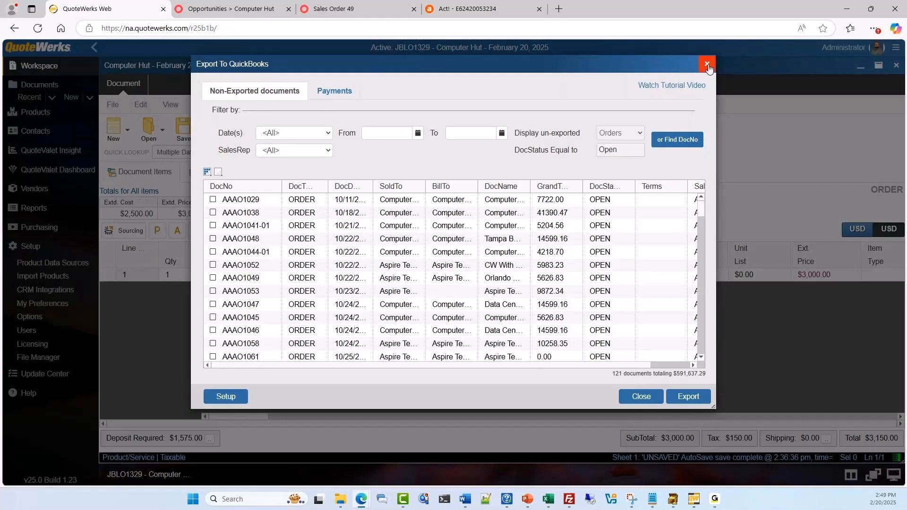
pyautogui.click(707, 65)
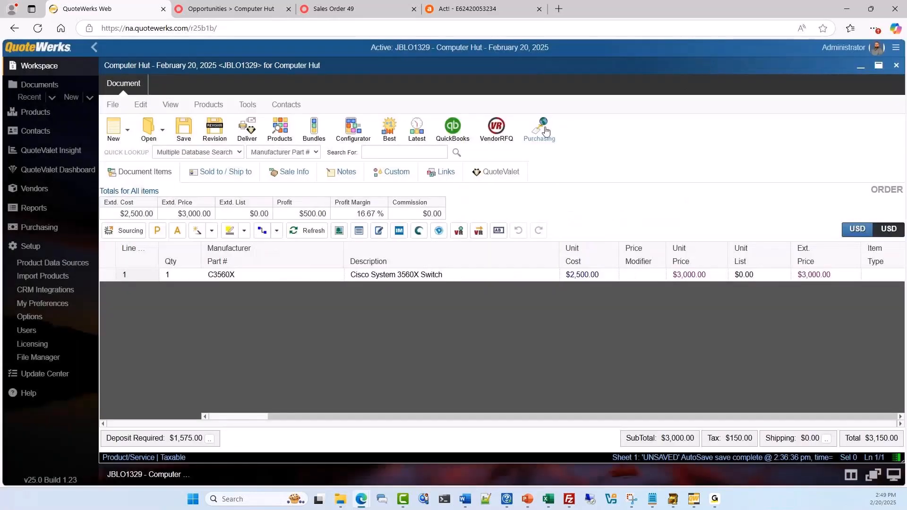
# Open purchasing, show items from multiple orders and filter them by vendor Ingram Micro, leaving the customer filter blank
pyautogui.click(540, 129)
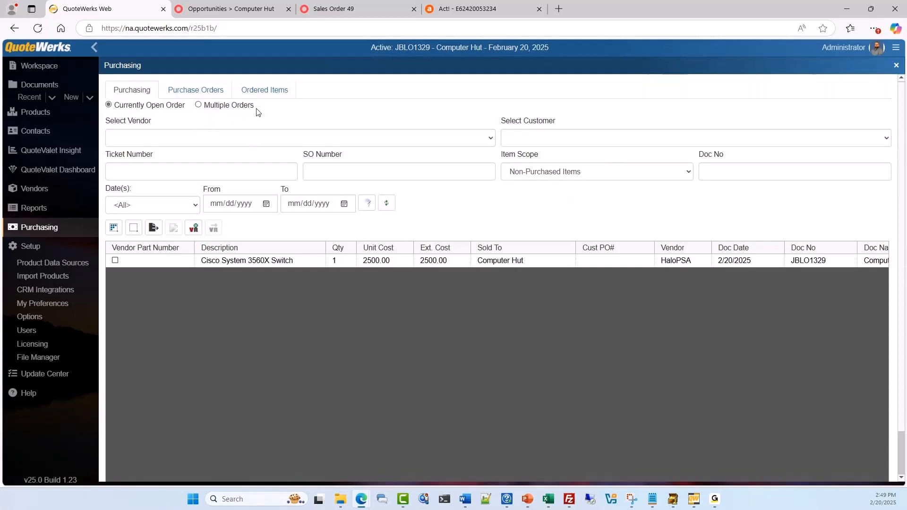
pyautogui.click(199, 105)
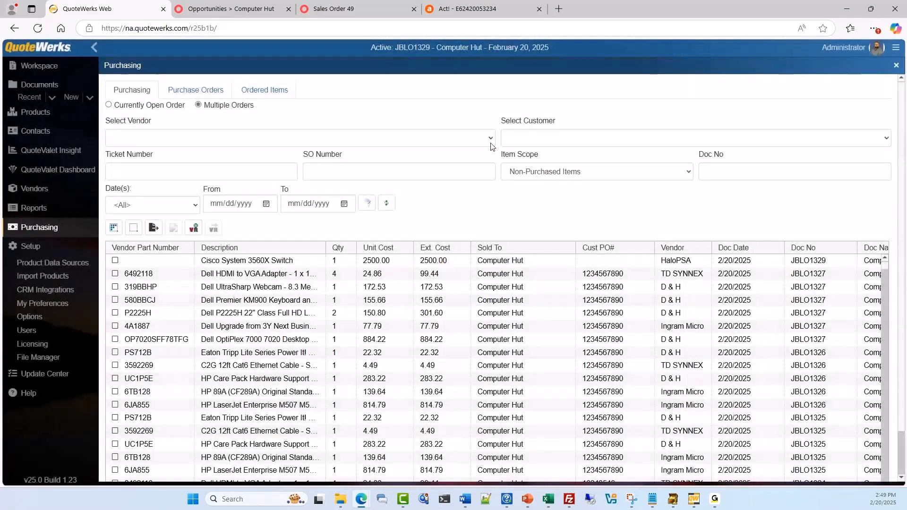
pyautogui.click(362, 138)
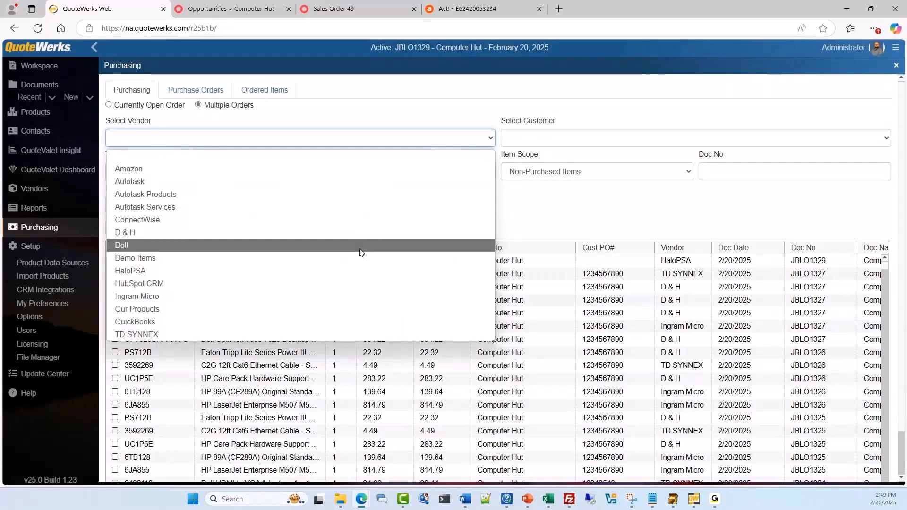
pyautogui.click(298, 297)
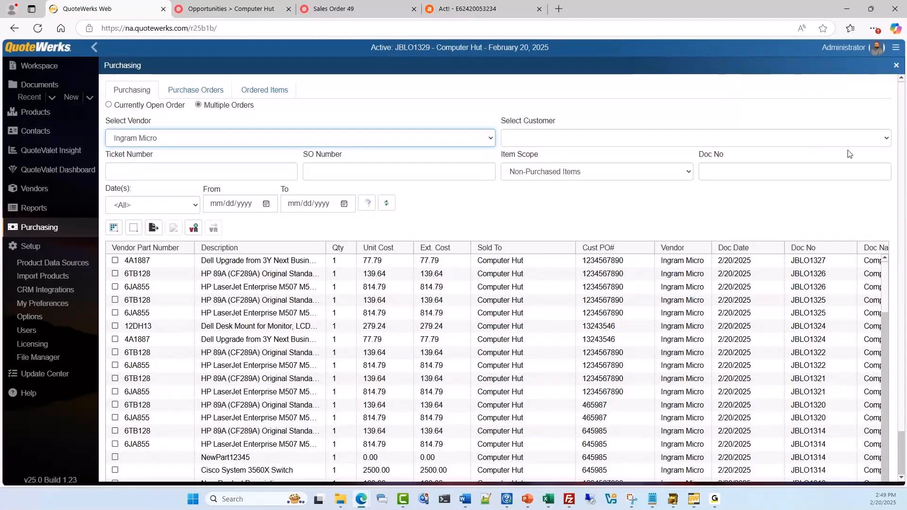
pyautogui.click(886, 142)
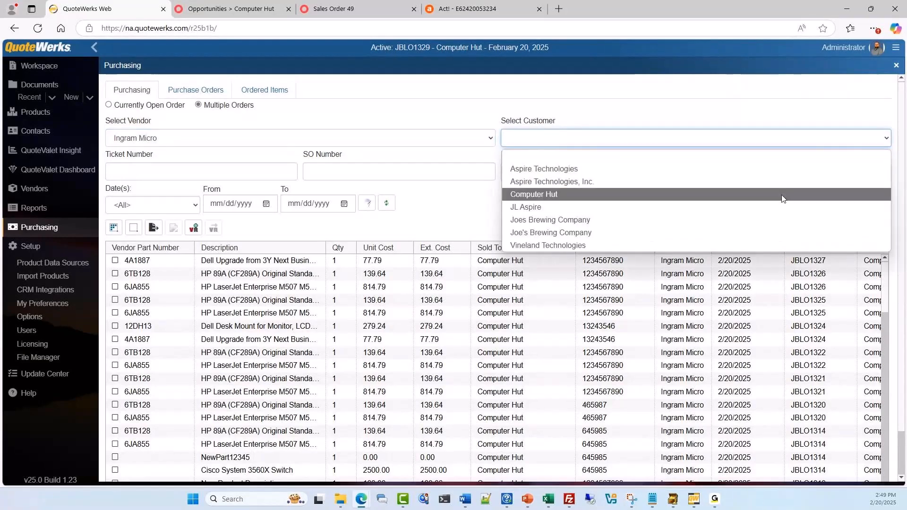
pyautogui.click(471, 201)
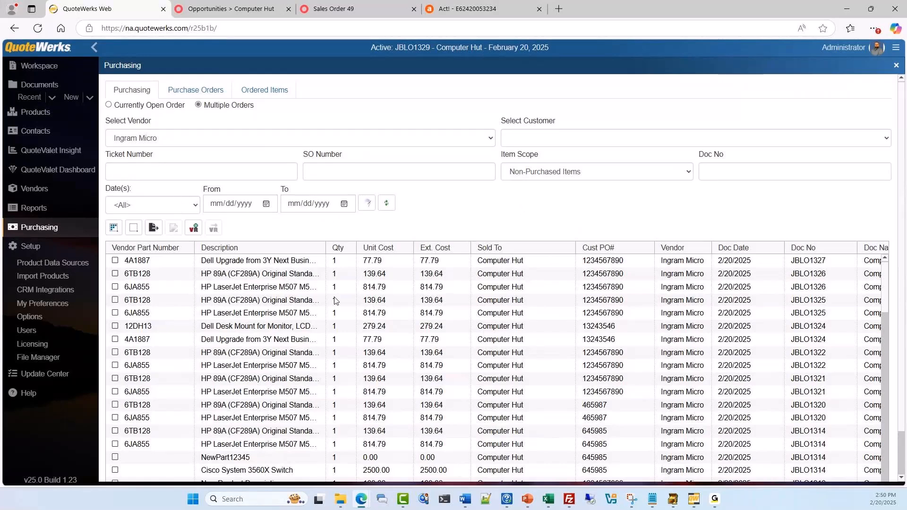
# Select five consecutive items for purchasing, from the Dell upgrade 4A1887 down to the second HP LaserJet 6JA855 below it
pyautogui.click(117, 261)
pyautogui.click(117, 260)
pyautogui.click(115, 261)
pyautogui.click(116, 288)
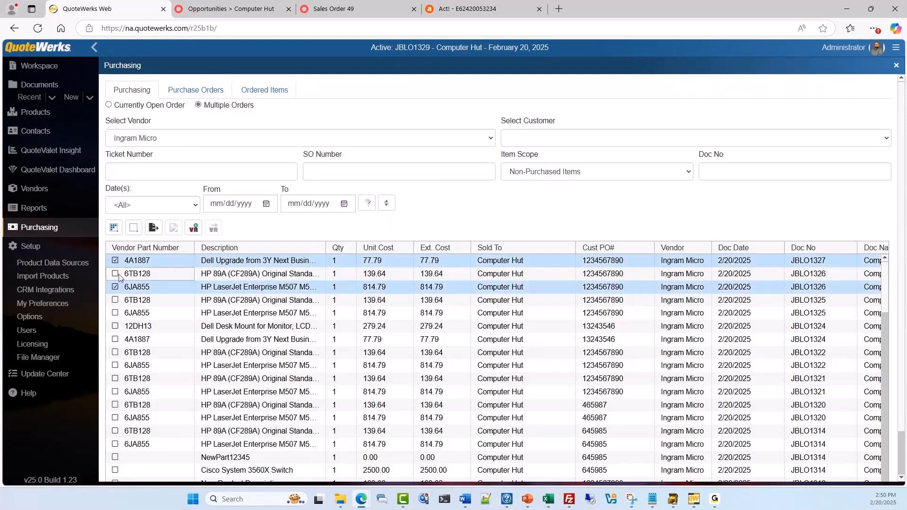
pyautogui.click(115, 301)
pyautogui.click(115, 275)
pyautogui.click(115, 313)
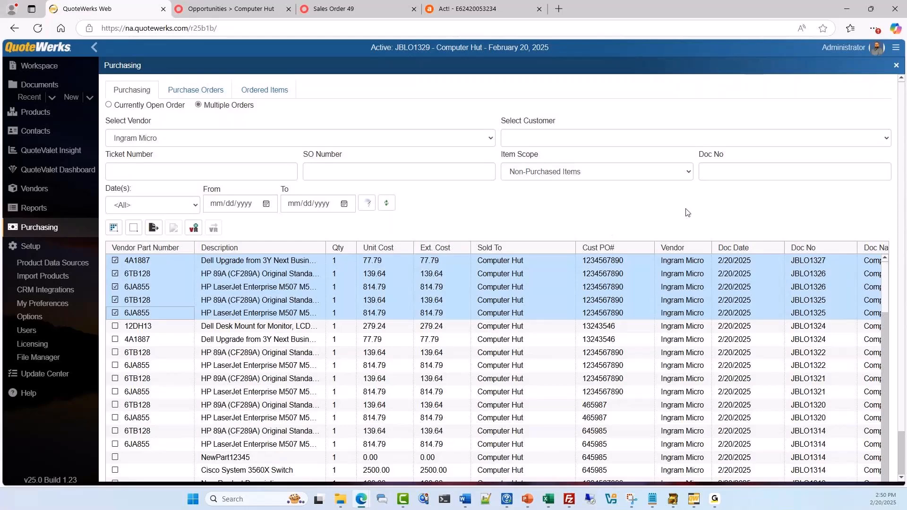
pyautogui.scroll(-2, 889, 227)
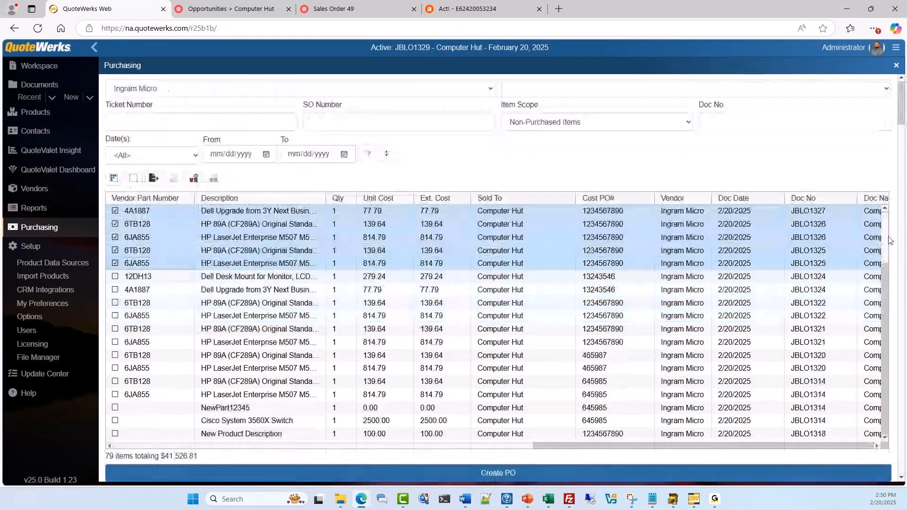
pyautogui.scroll(2, 892, 236)
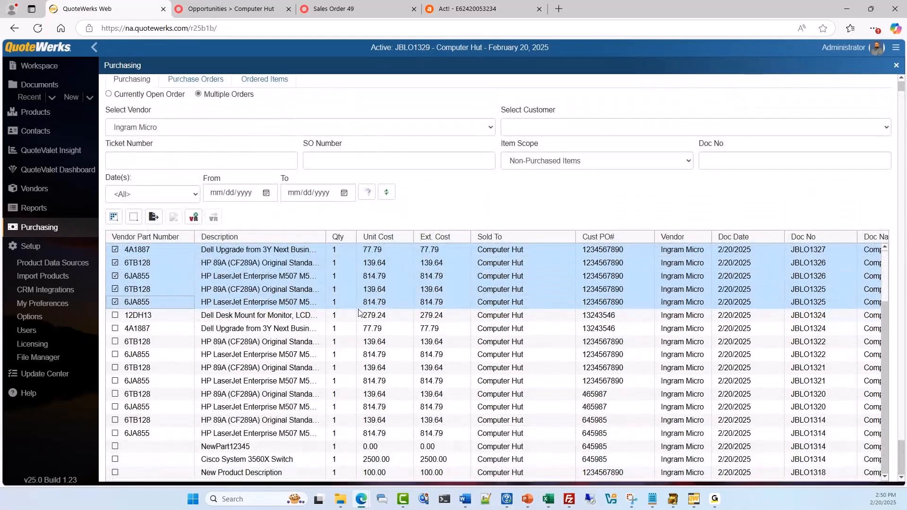
# Deselect the last three chosen items, keeping only the Dell upgrade 4A1887 and the HP toner 6TB128 directly below it
pyautogui.click(115, 302)
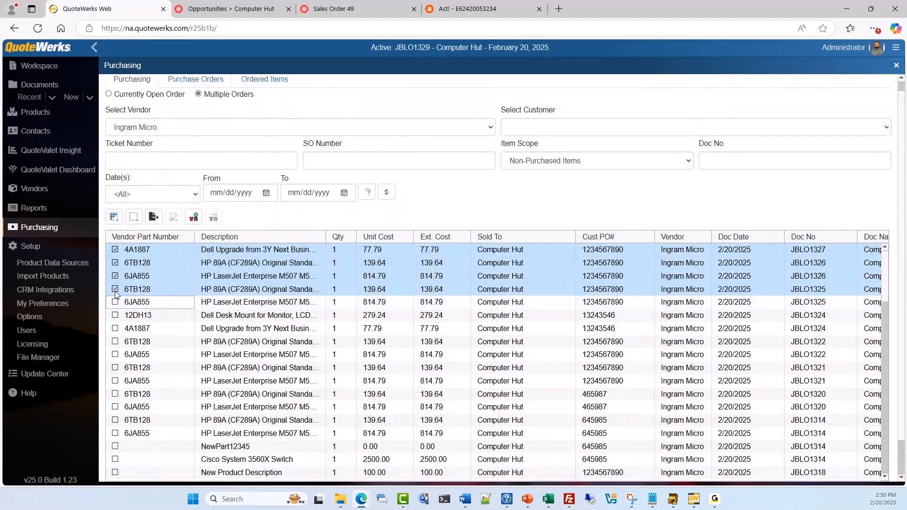
pyautogui.click(114, 289)
pyautogui.click(115, 276)
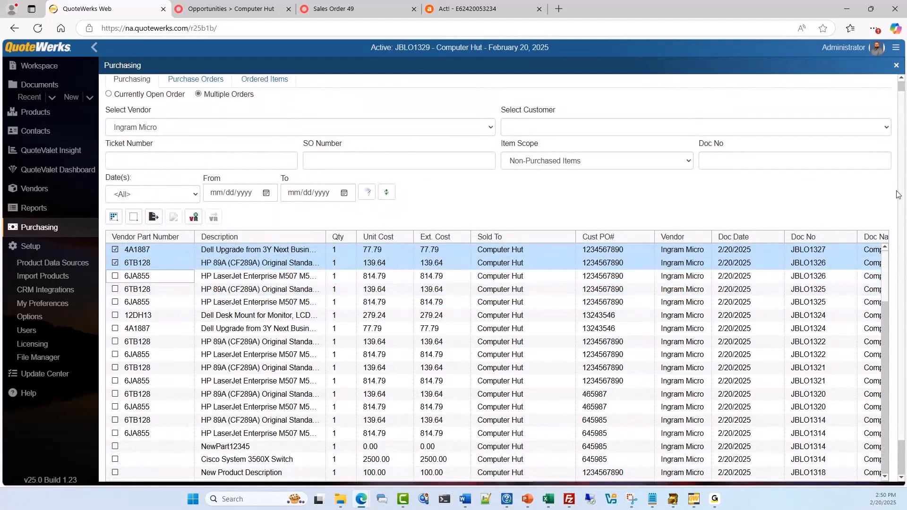
# Start a manual, non-electronic purchase order for the two items despite the free shipping minimum, and assign the next available PO number
pyautogui.scroll(-2, 423, 475)
pyautogui.click(418, 474)
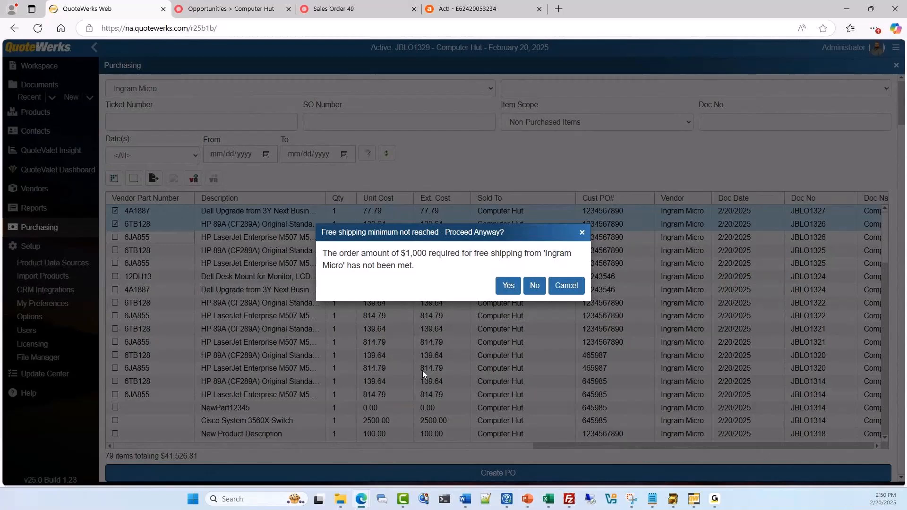
pyautogui.click(507, 285)
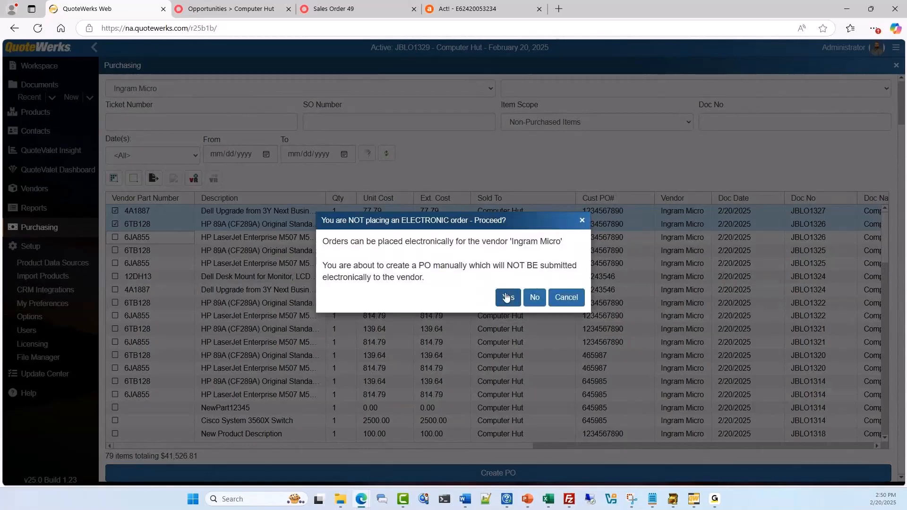
pyautogui.click(506, 298)
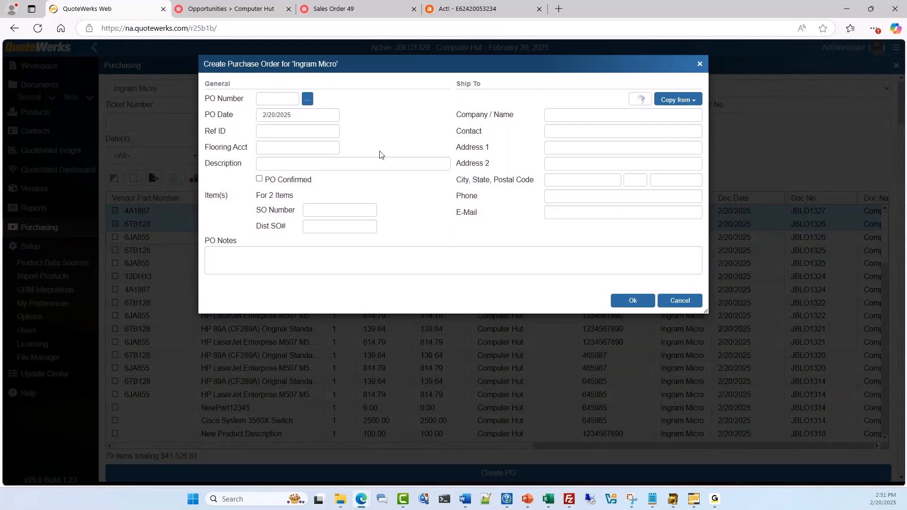
pyautogui.click(307, 100)
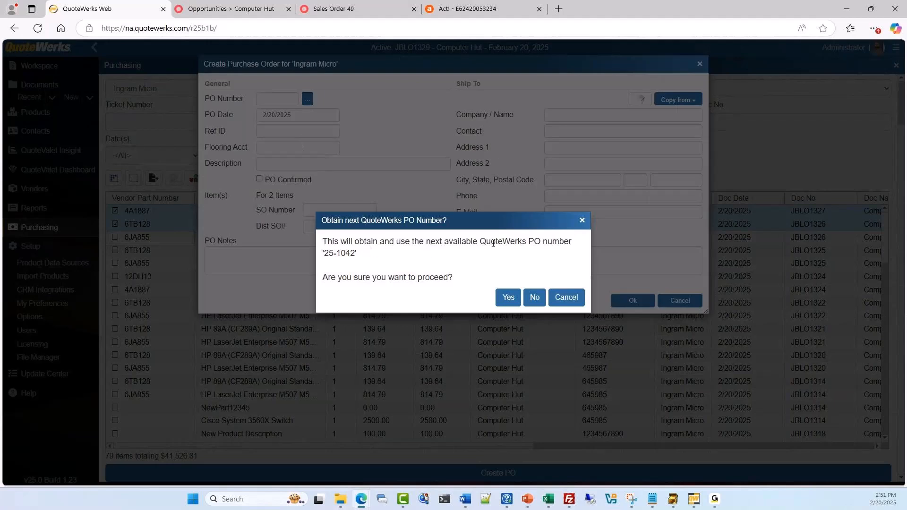
pyautogui.click(508, 298)
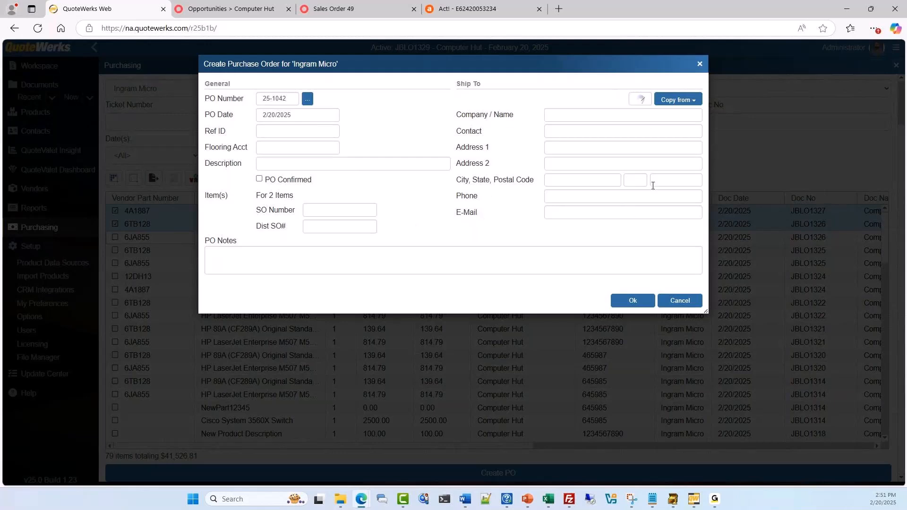
# Try copying the ship-to details from the sales rep location, leave the PO notes empty and create the purchase order
pyautogui.click(680, 100)
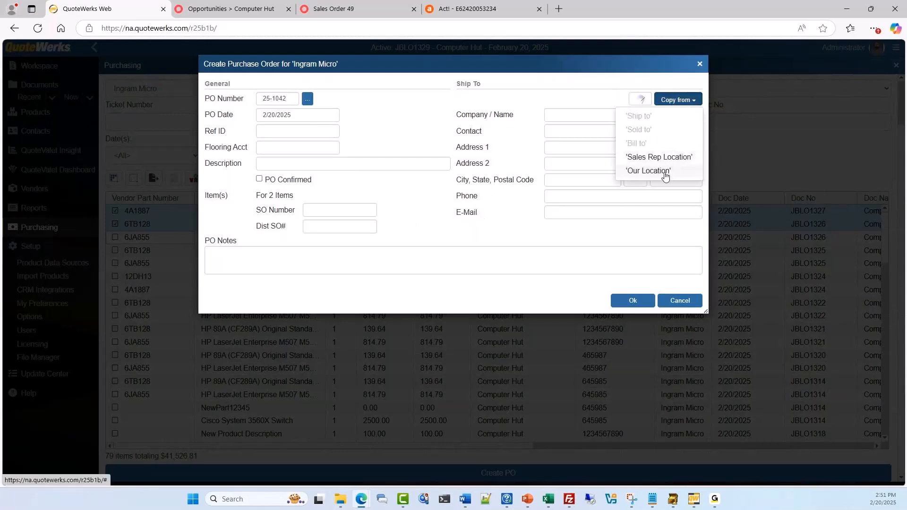
pyautogui.click(643, 157)
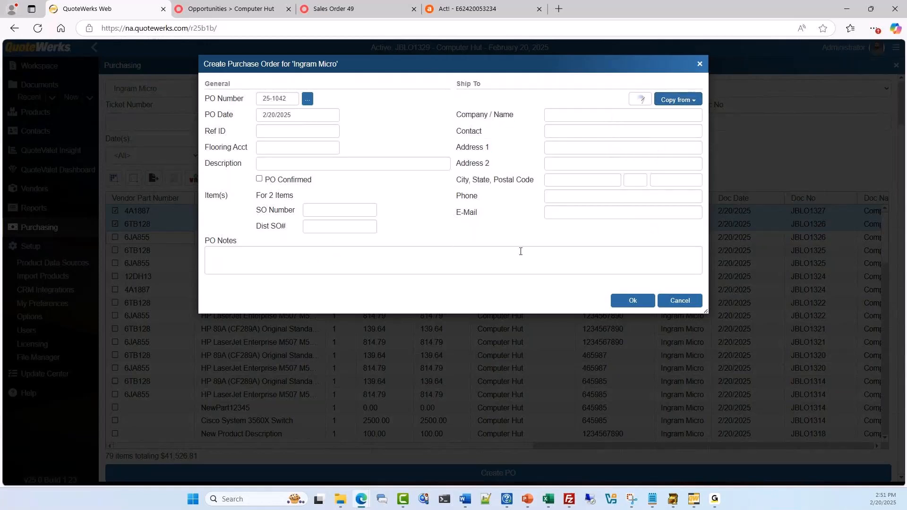
pyautogui.click(479, 270)
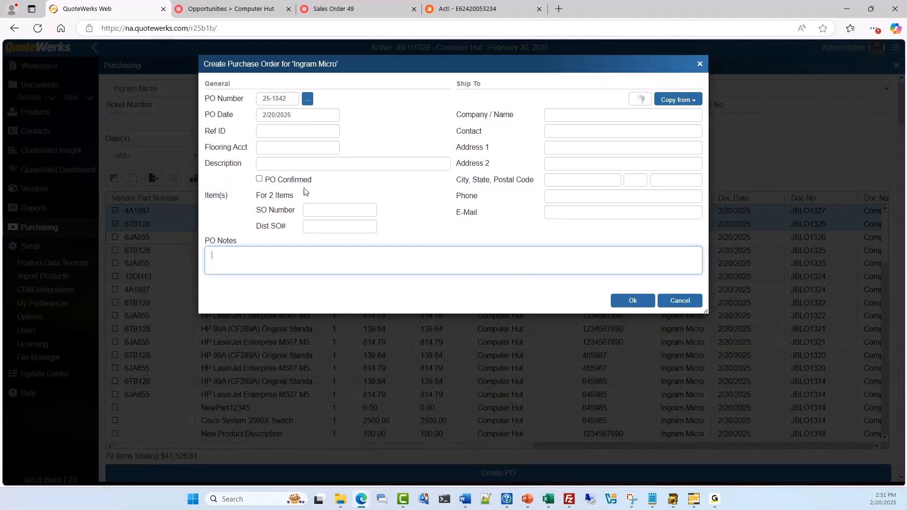
pyautogui.click(633, 301)
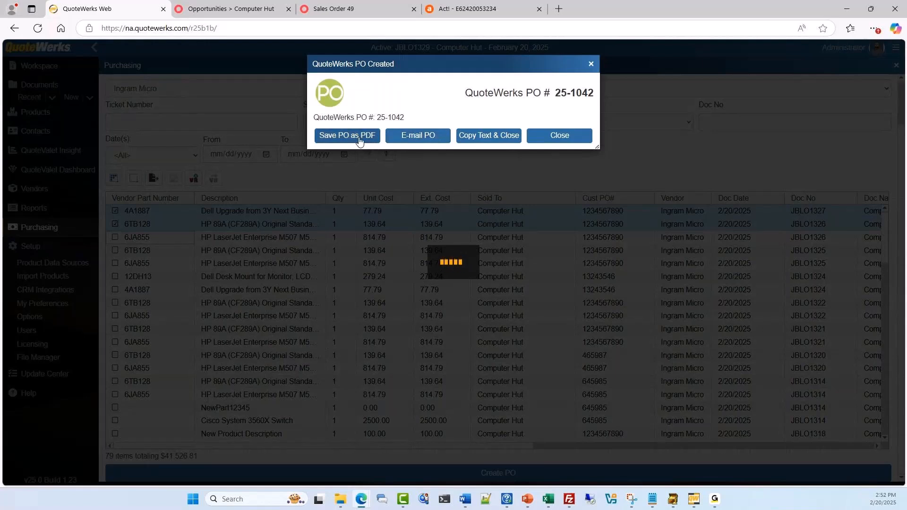
# Review the purchase order's prepared e-mail to the vendor contact, discard it unsent and close the PO created window
pyautogui.click(436, 137)
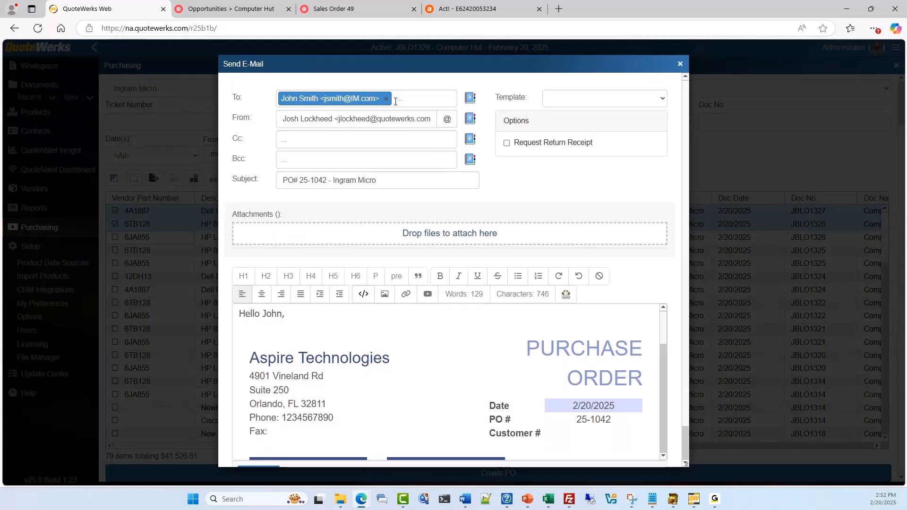
pyautogui.scroll(-1, 575, 296)
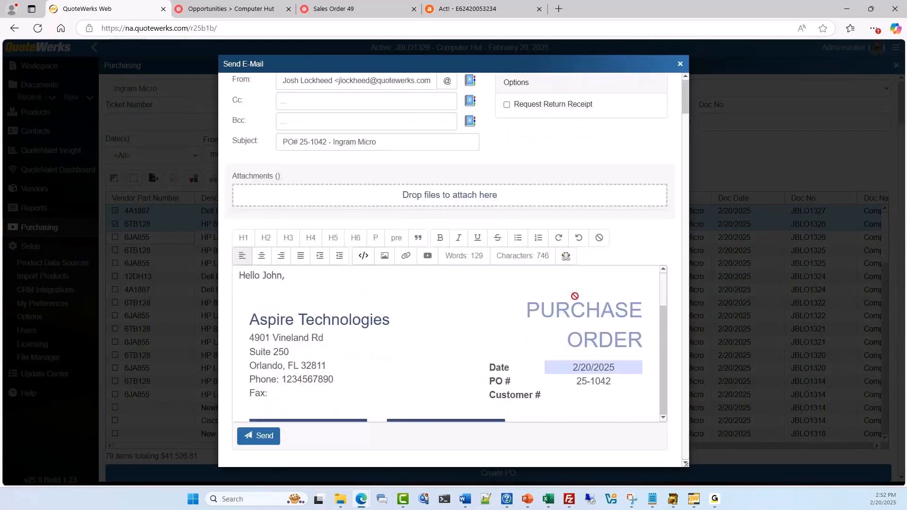
pyautogui.moveTo(664, 297)
pyautogui.mouseDown()
pyautogui.moveTo(668, 399)
pyautogui.moveTo(665, 289)
pyautogui.mouseUp()
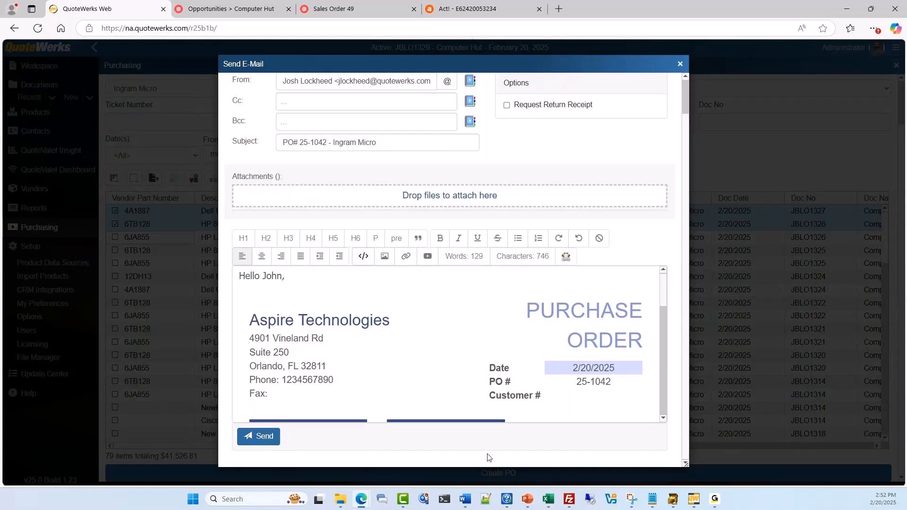
pyautogui.scroll(1, 490, 458)
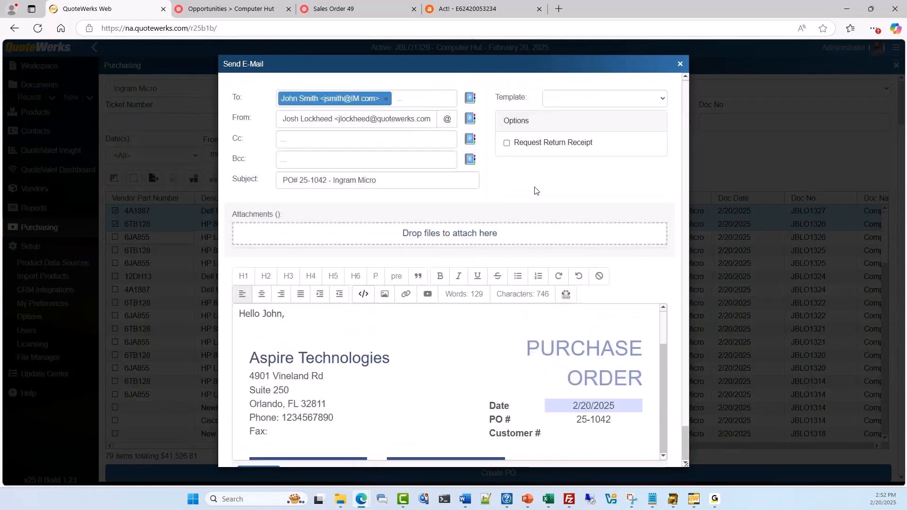
pyautogui.click(681, 65)
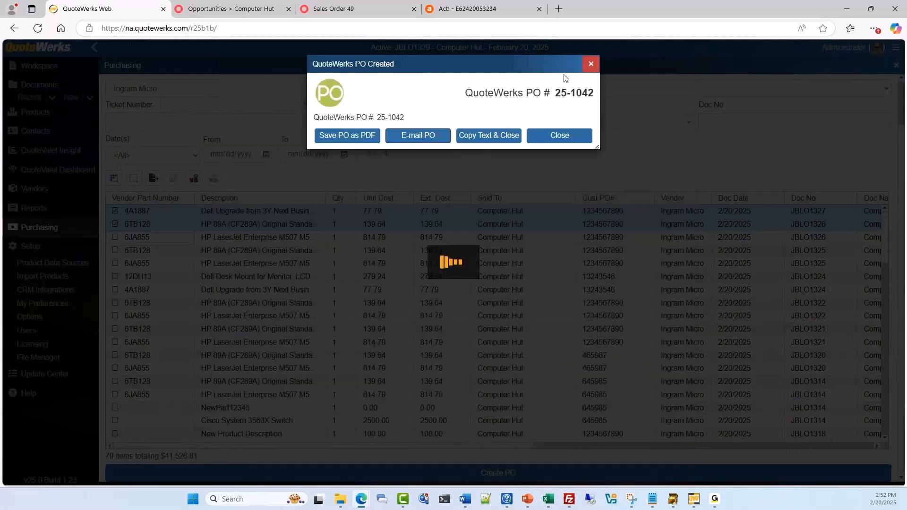
pyautogui.click(561, 136)
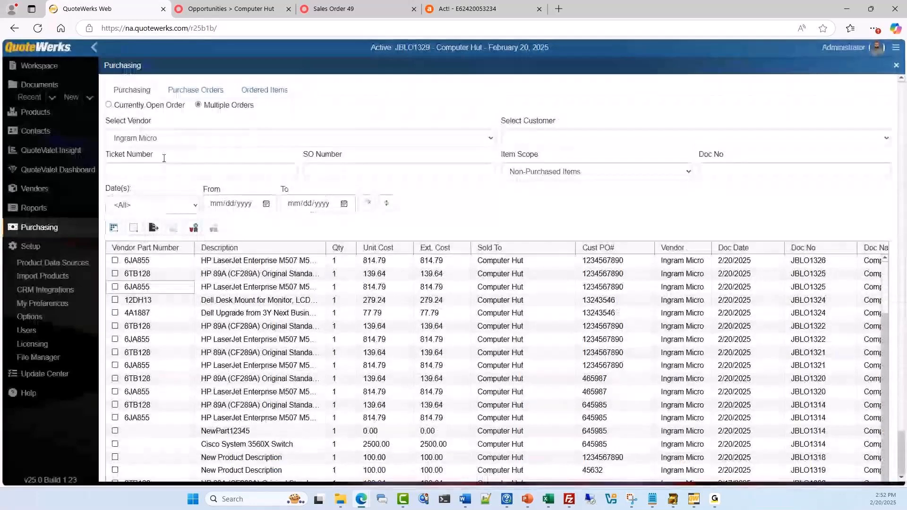
# View the new Ingram Micro purchase order's line items and the ordered items list, and return to the items awaiting purchase
pyautogui.click(184, 92)
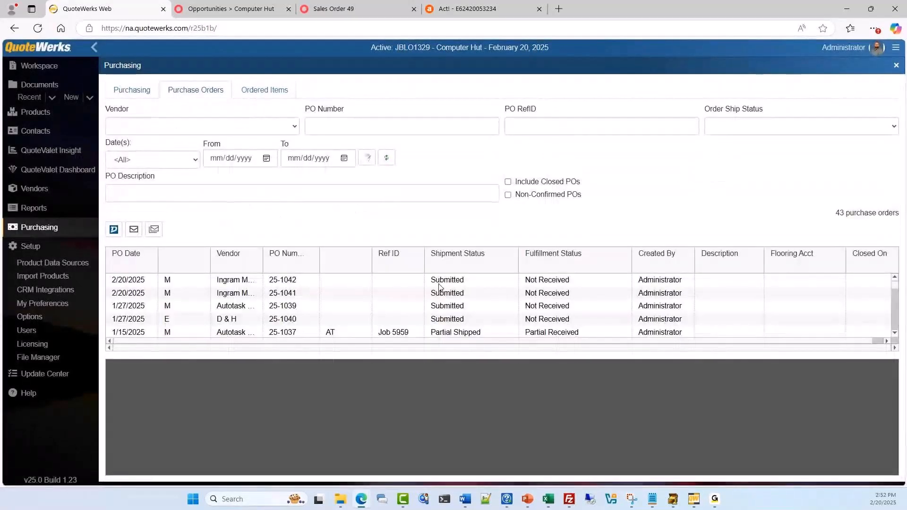
pyautogui.click(239, 281)
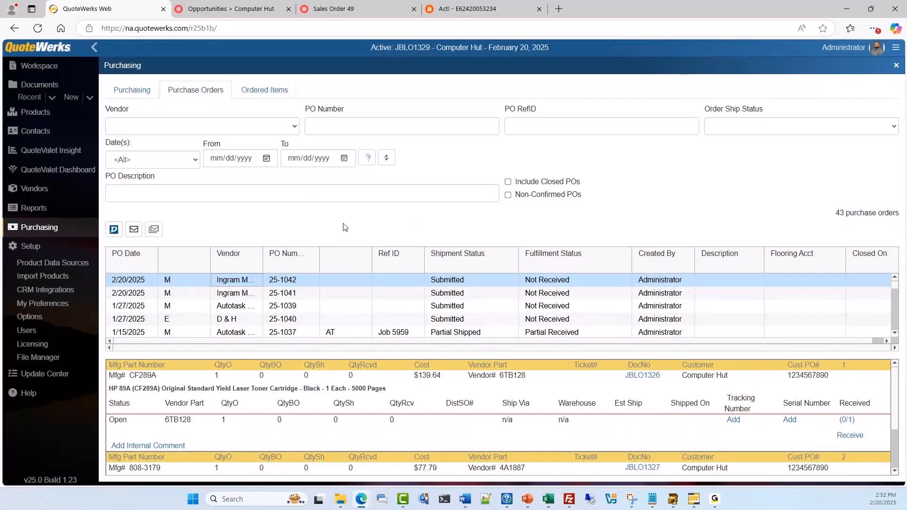
pyautogui.click(272, 96)
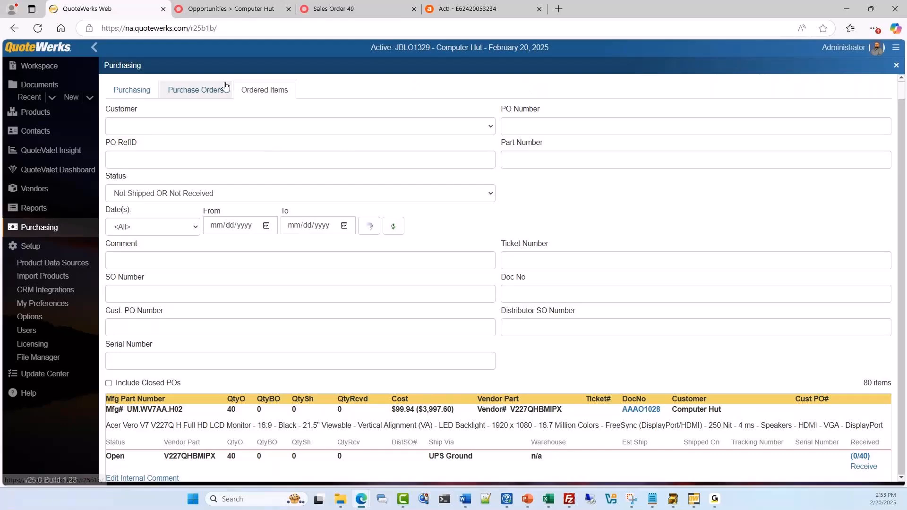
pyautogui.click(139, 95)
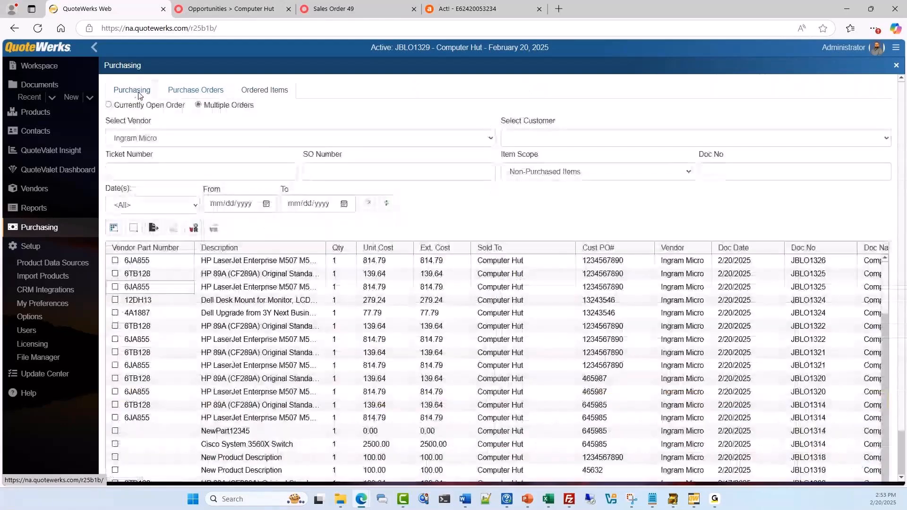